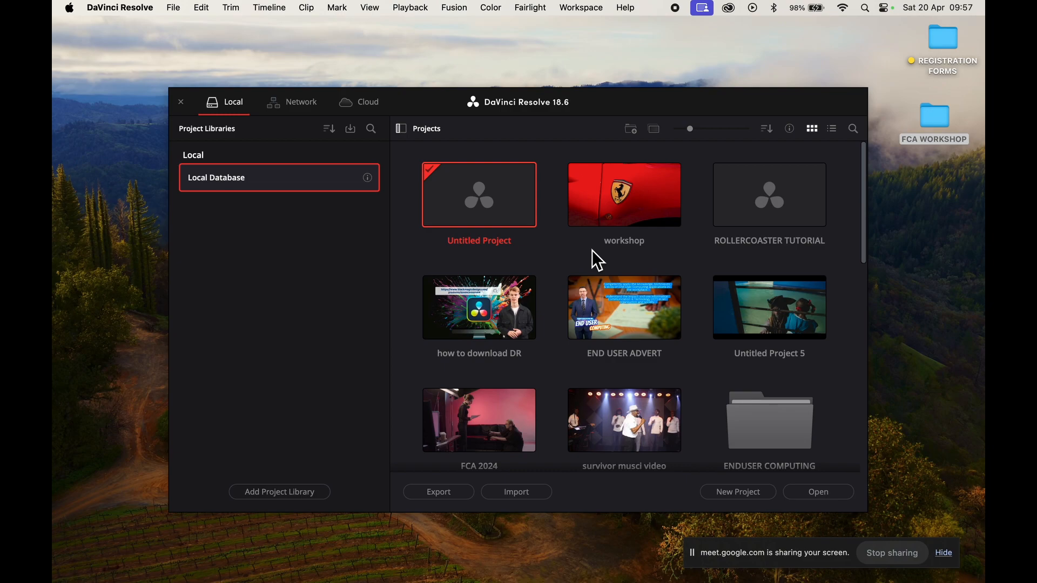
# - Open the workshop project and show the contents of the RED FERRARI MODEL bin inside APRIL WORKSHOP
pyautogui.doubleClick(613, 216)
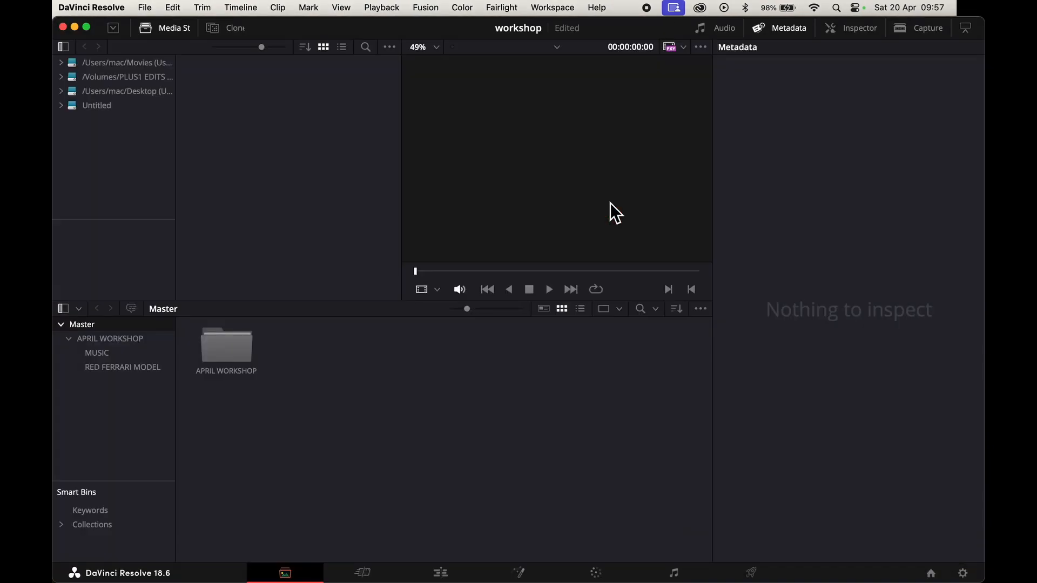
pyautogui.doubleClick(221, 334)
pyautogui.doubleClick(306, 339)
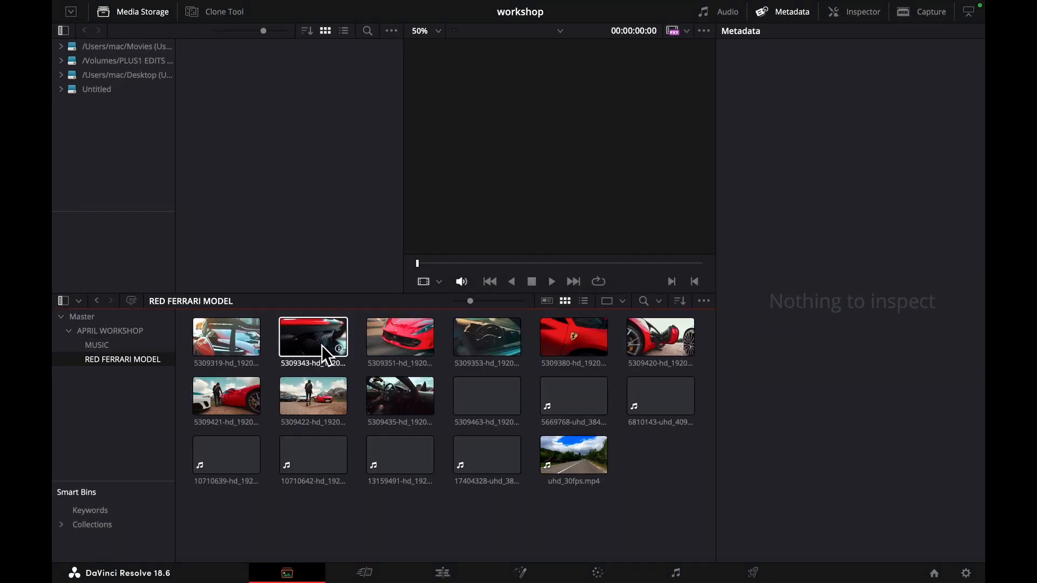
# - Examine the resolution, frame rate and other metadata of the first clips in the bin, including 5309351-hd_1920_1080_25fps.mp4
pyautogui.click(249, 351)
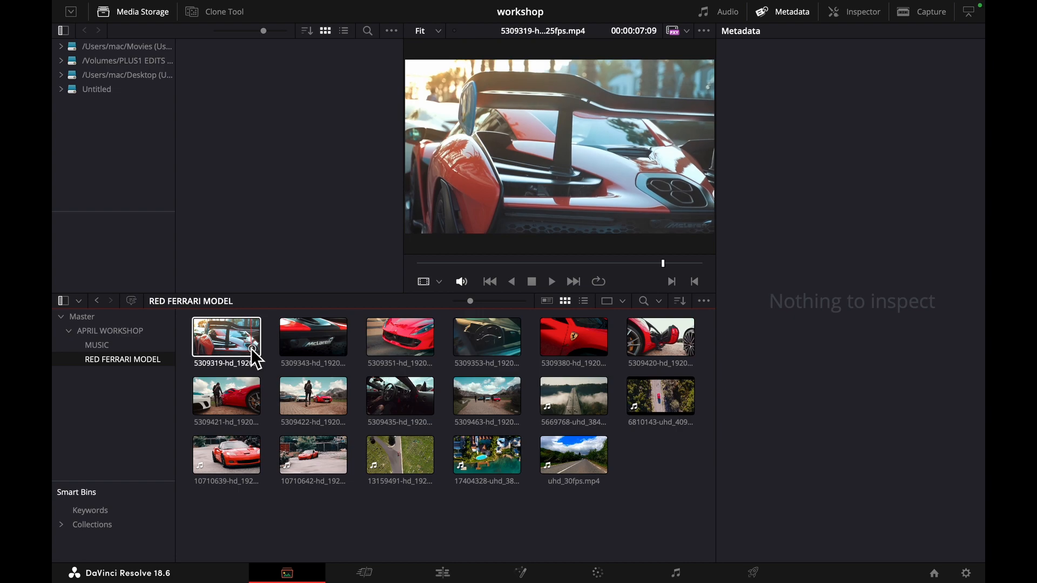
pyautogui.moveTo(250, 348)
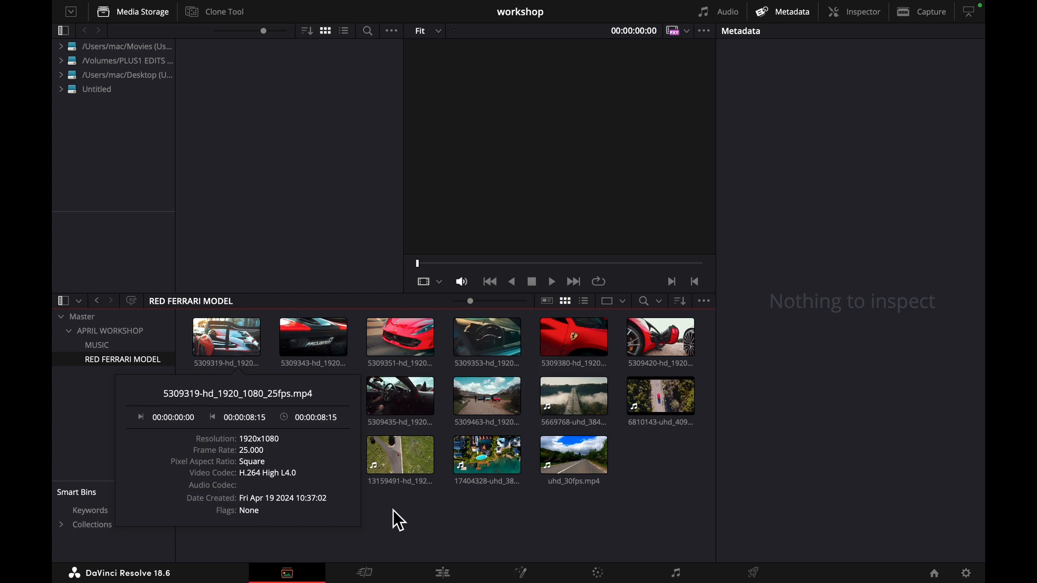
pyautogui.moveTo(337, 348)
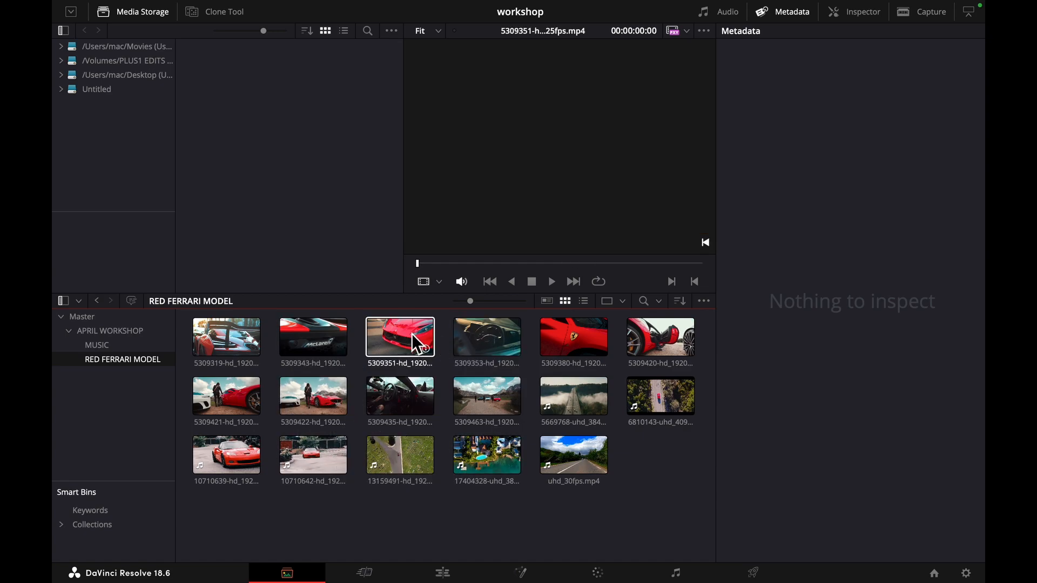
pyautogui.click(391, 338)
pyautogui.click(792, 12)
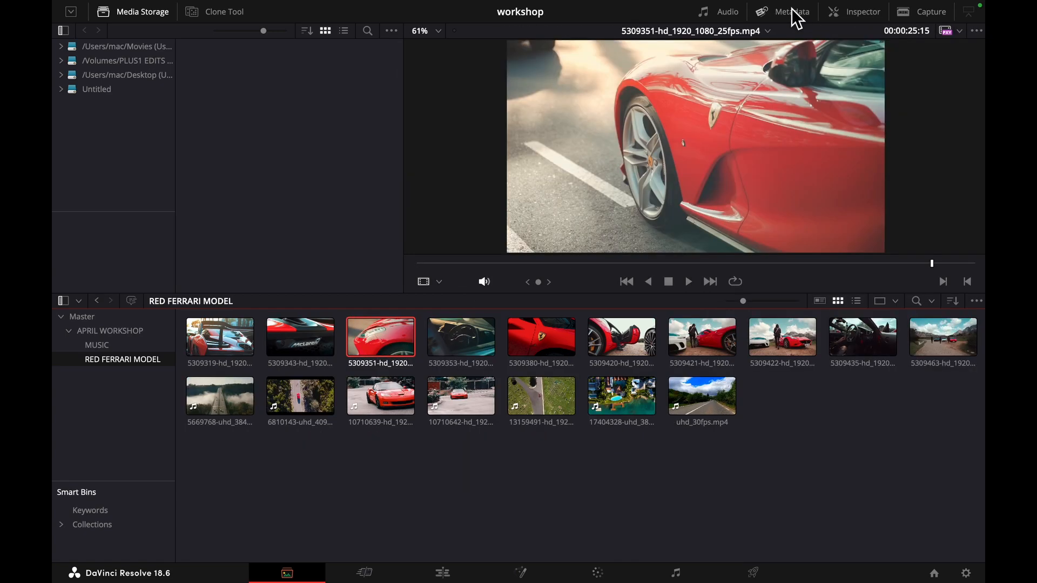
pyautogui.click(796, 19)
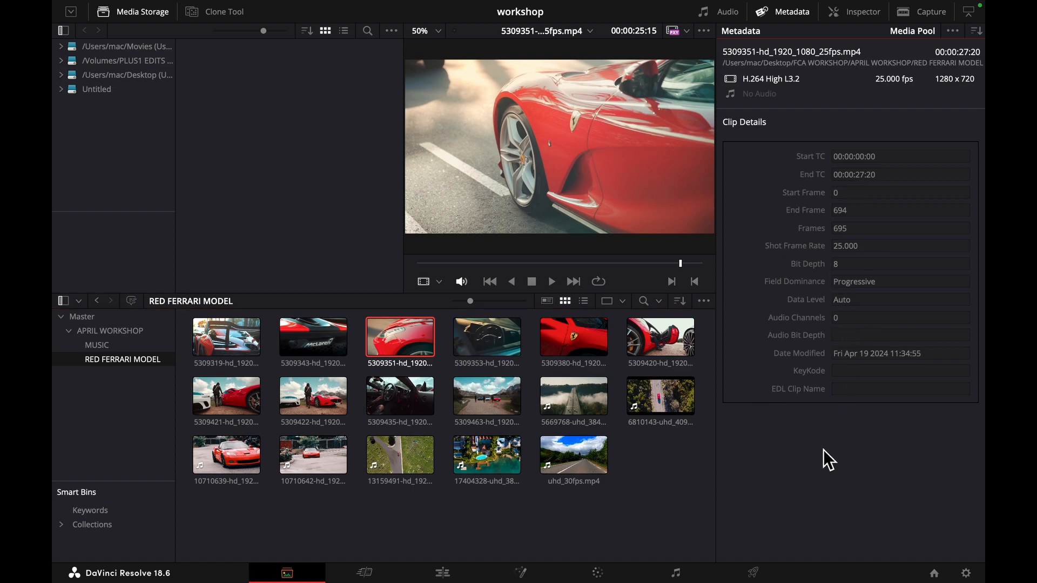
pyautogui.click(301, 201)
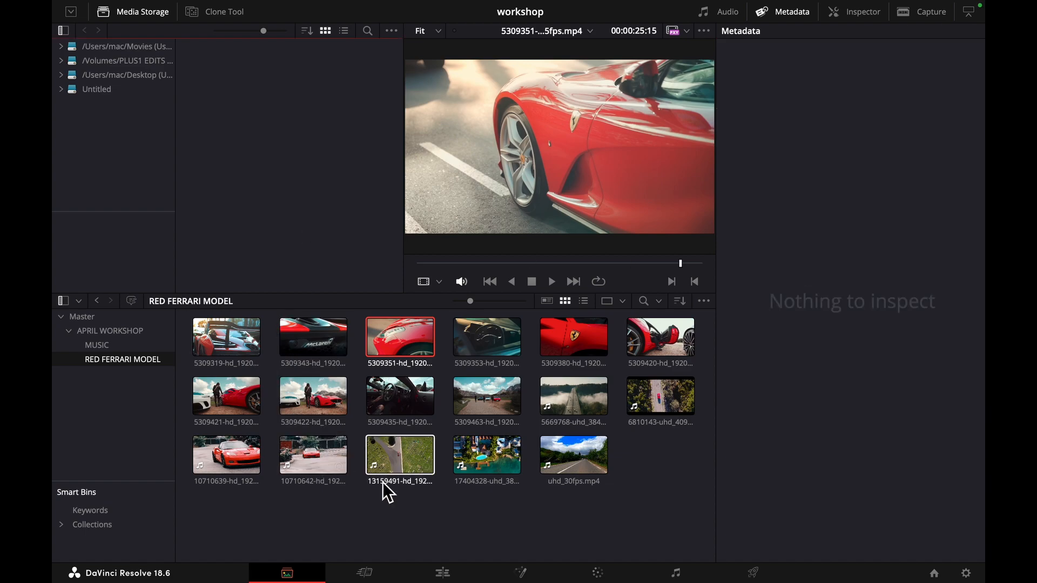
pyautogui.click(645, 484)
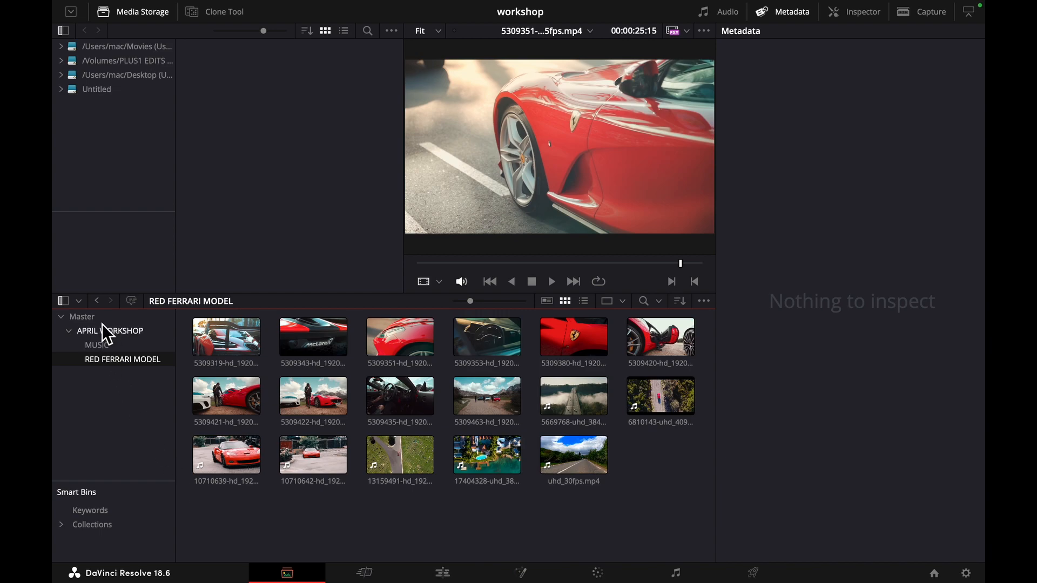
# - Switch to the Edit page and display the RED FERRARI MODEL bin in the media pool
pyautogui.click(444, 574)
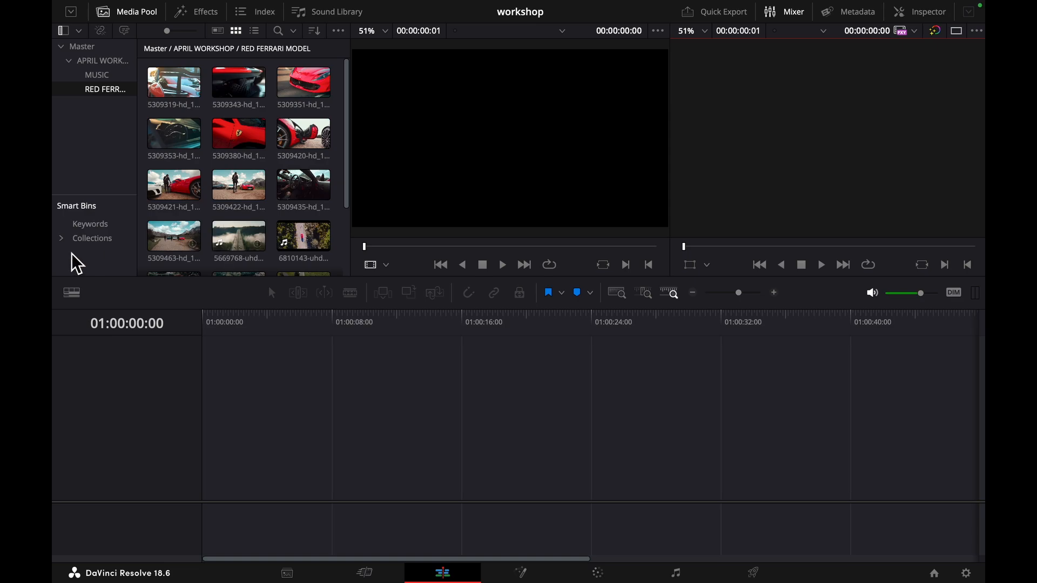
pyautogui.click(132, 500)
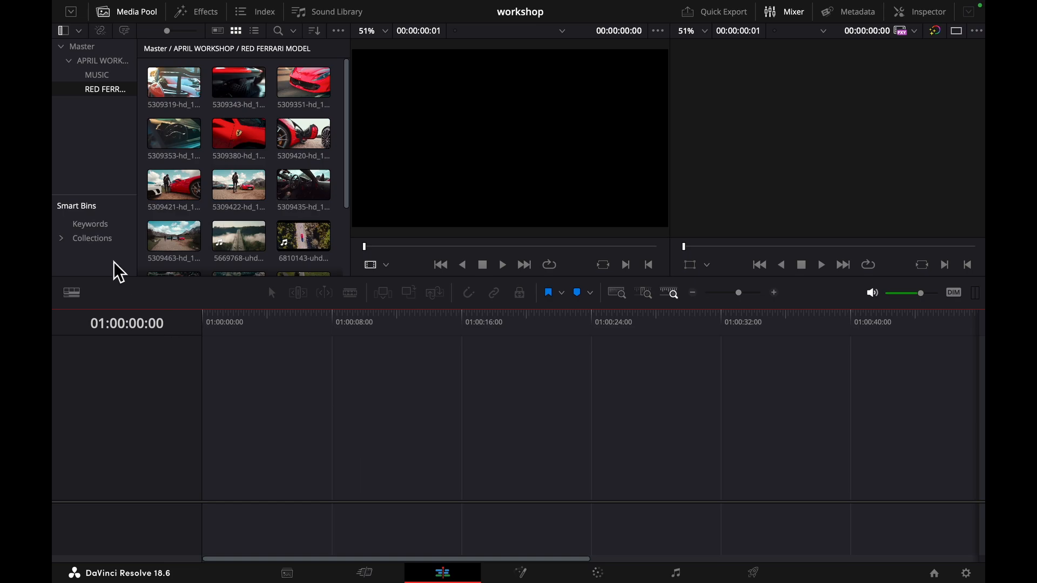
pyautogui.click(92, 61)
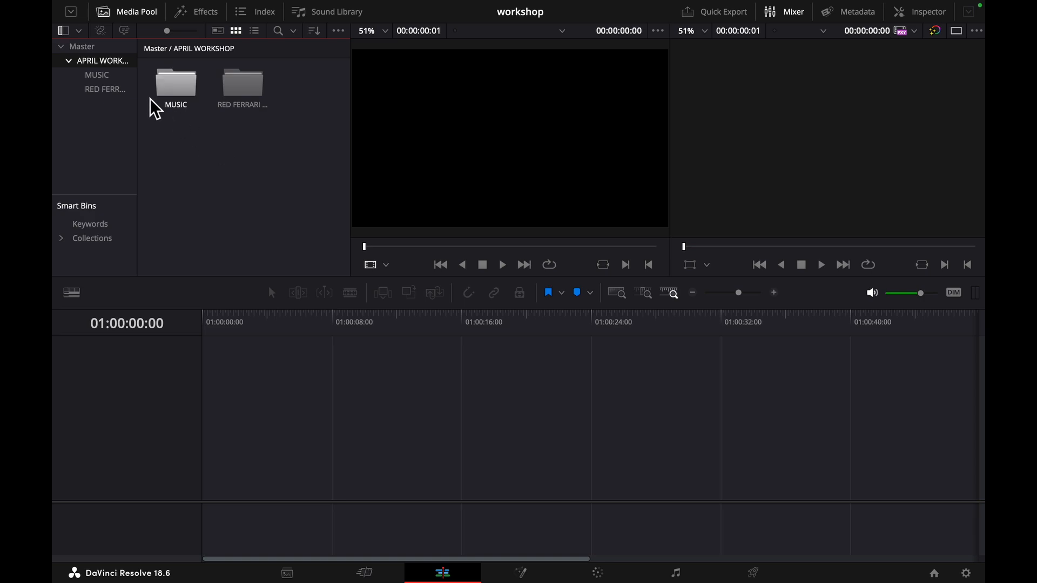
pyautogui.click(100, 76)
pyautogui.click(104, 90)
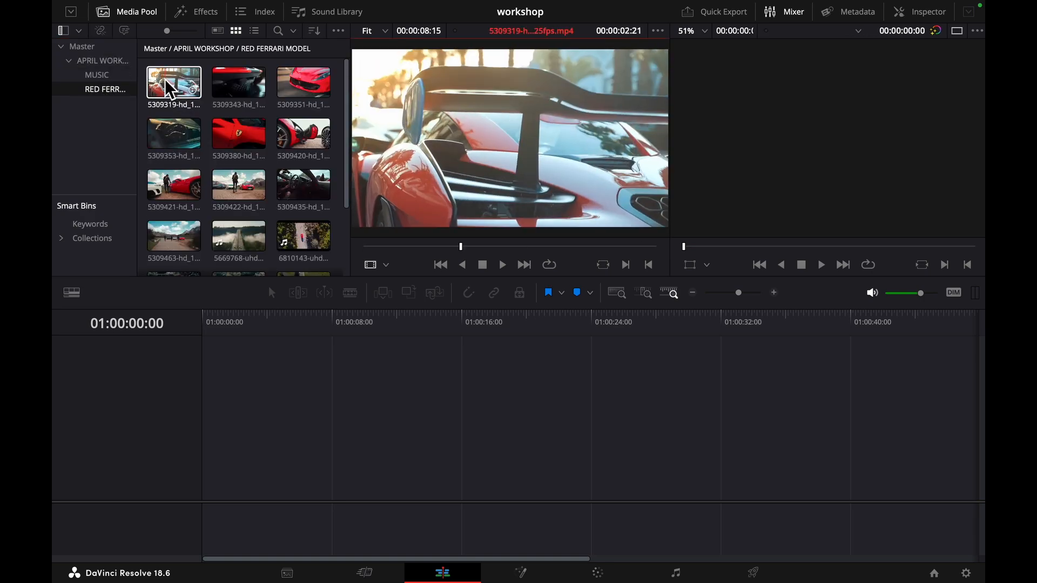
# - Skim through the Ferrari and McLaren clips at the start of the RED FERRARI MODEL bin to preview their footage
pyautogui.doubleClick(215, 95)
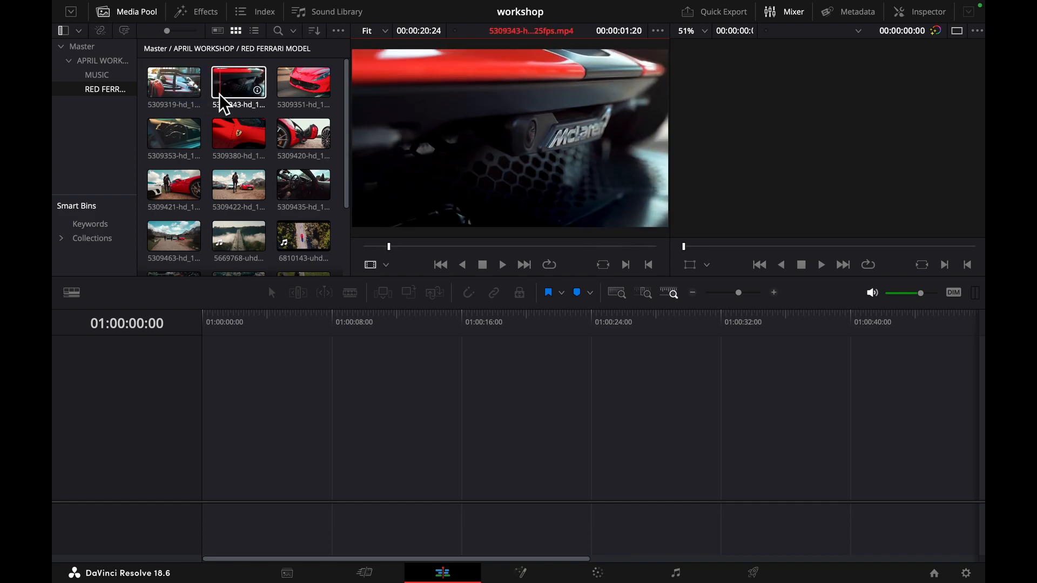
pyautogui.click(290, 88)
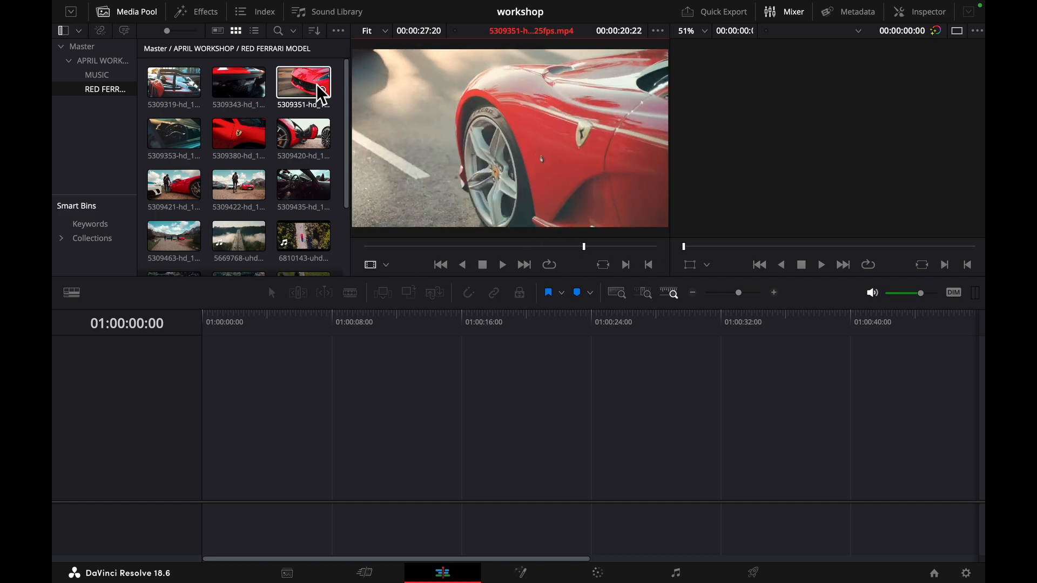
pyautogui.click(293, 136)
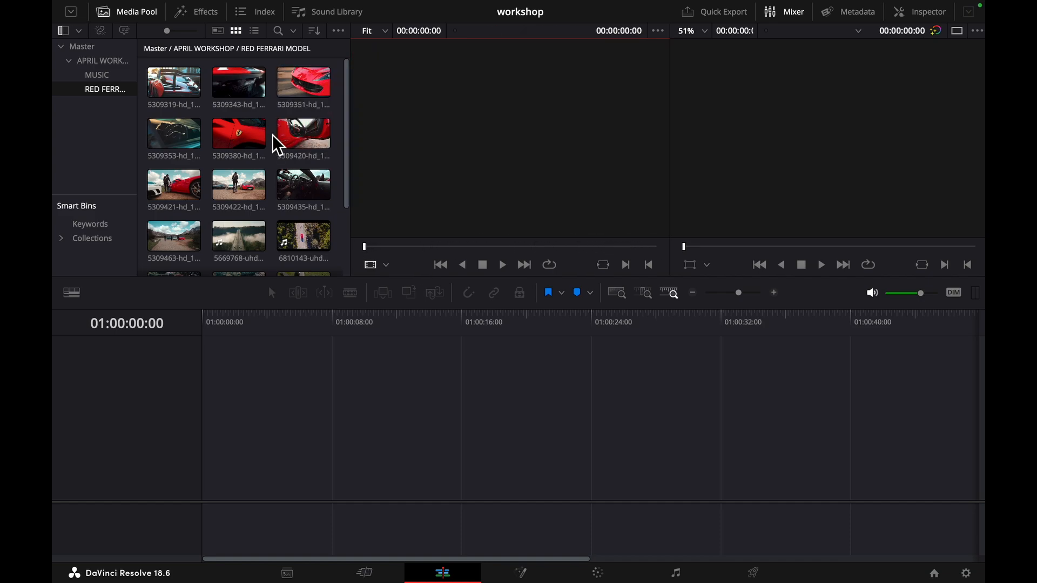
pyautogui.click(195, 142)
pyautogui.click(155, 187)
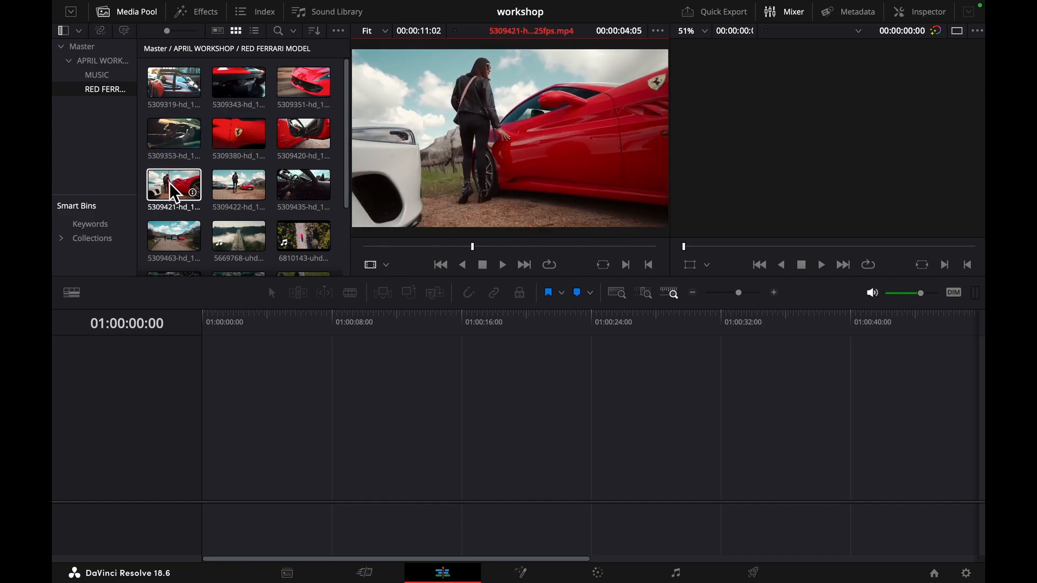
pyautogui.click(221, 194)
pyautogui.click(179, 246)
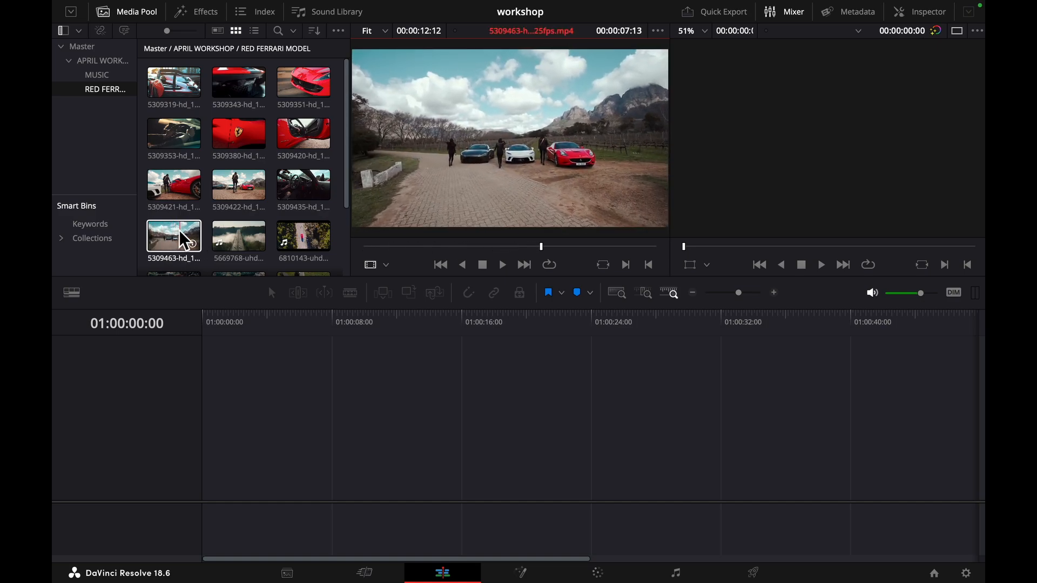
# - Preview the remaining clips in the bin, including the aerial, red sports car and road footage, and look over the whole collection
pyautogui.scroll(-2, 289, 242)
pyautogui.click(289, 241)
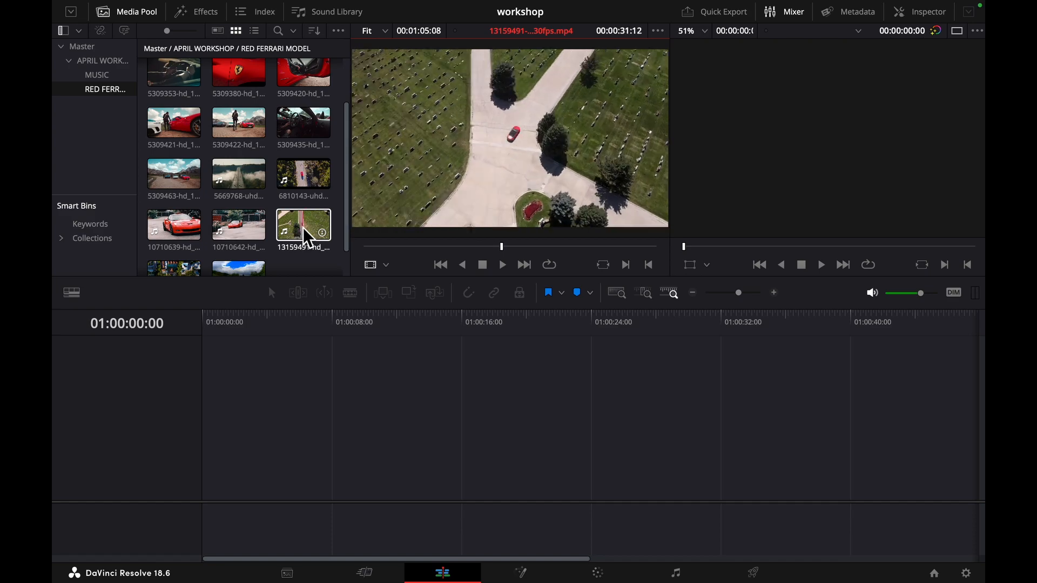
pyautogui.click(231, 231)
pyautogui.click(174, 232)
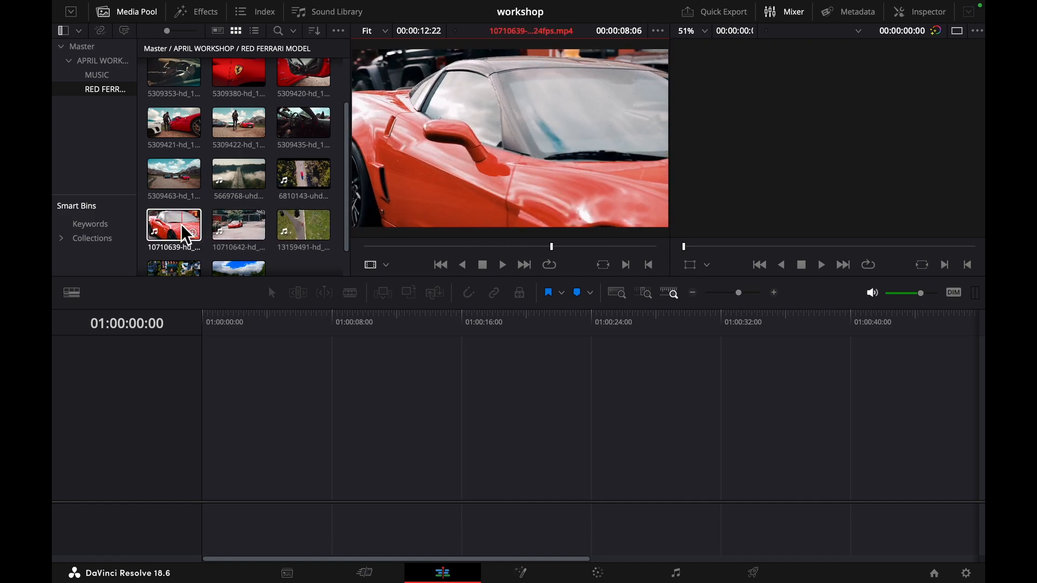
pyautogui.scroll(-1, 178, 237)
pyautogui.click(238, 245)
pyautogui.click(200, 240)
pyautogui.click(219, 247)
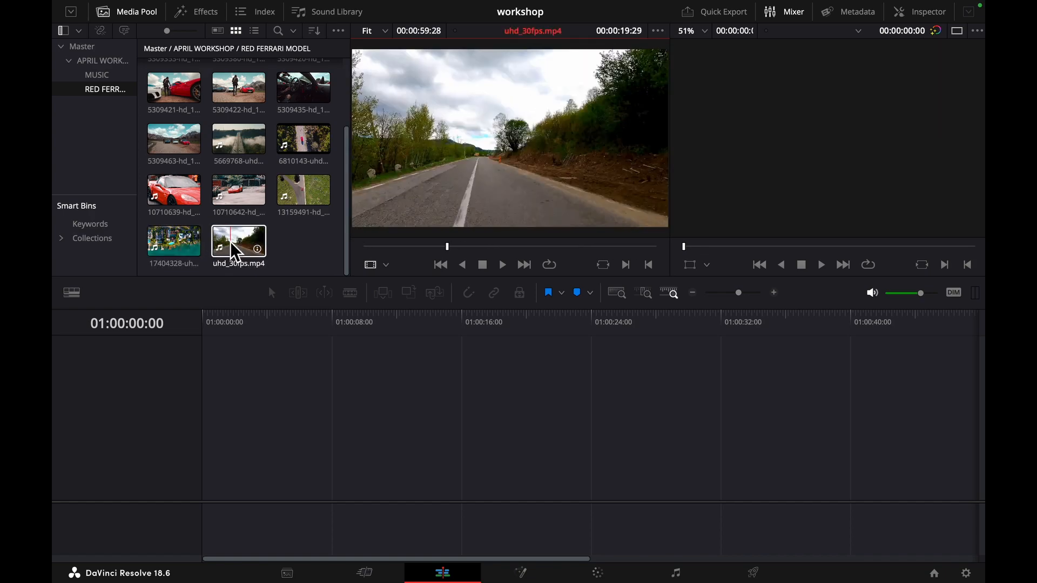
pyautogui.click(197, 251)
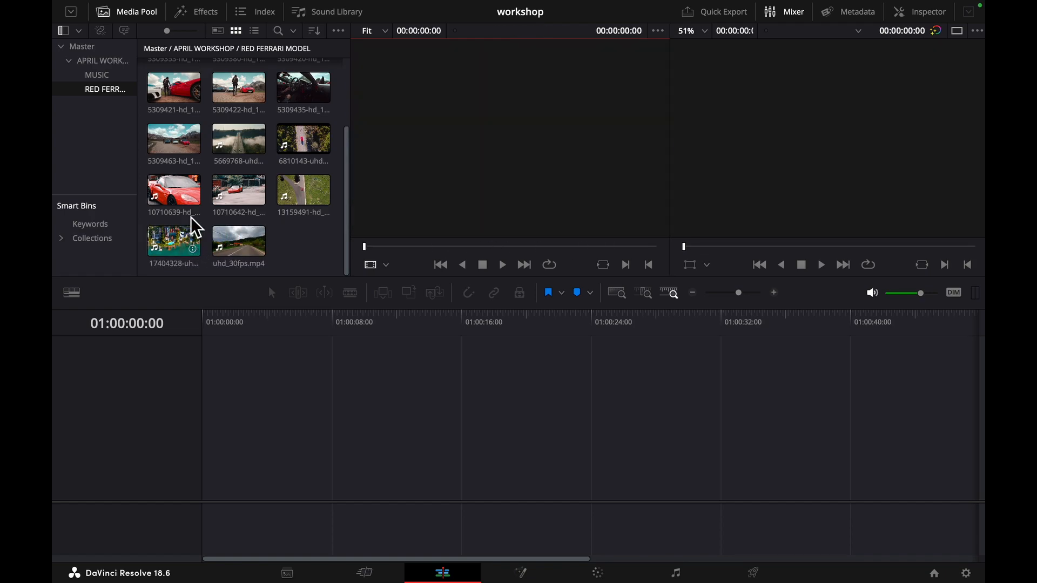
pyautogui.scroll(2, 178, 238)
pyautogui.click(239, 154)
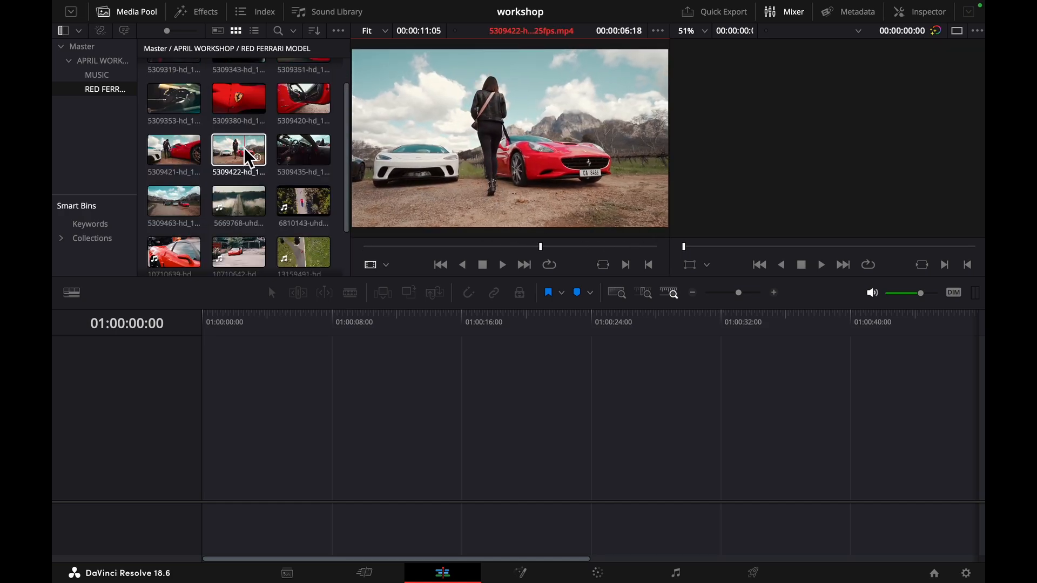
pyautogui.scroll(2, 279, 143)
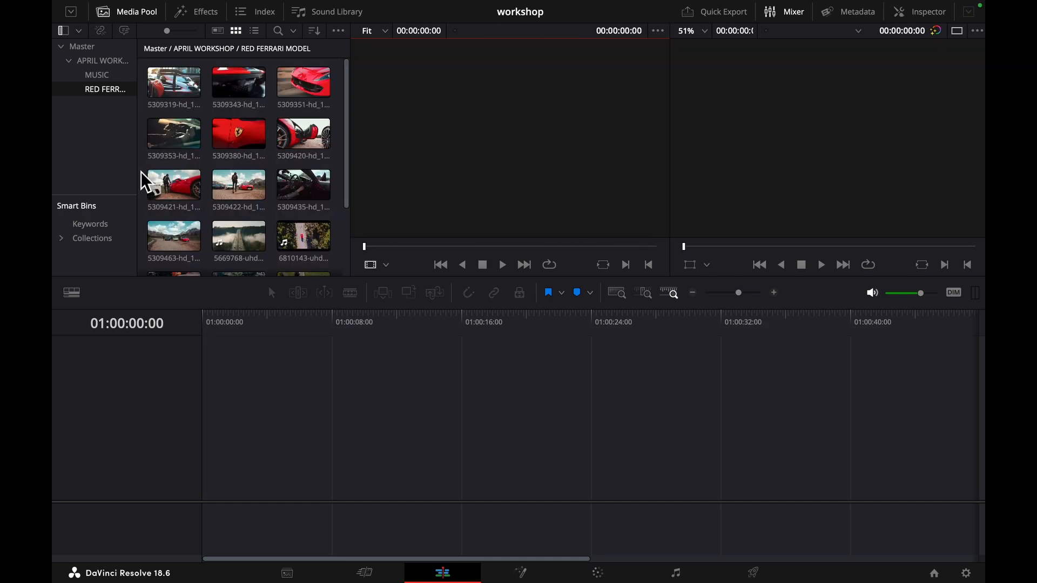
pyautogui.scroll(-3, 145, 178)
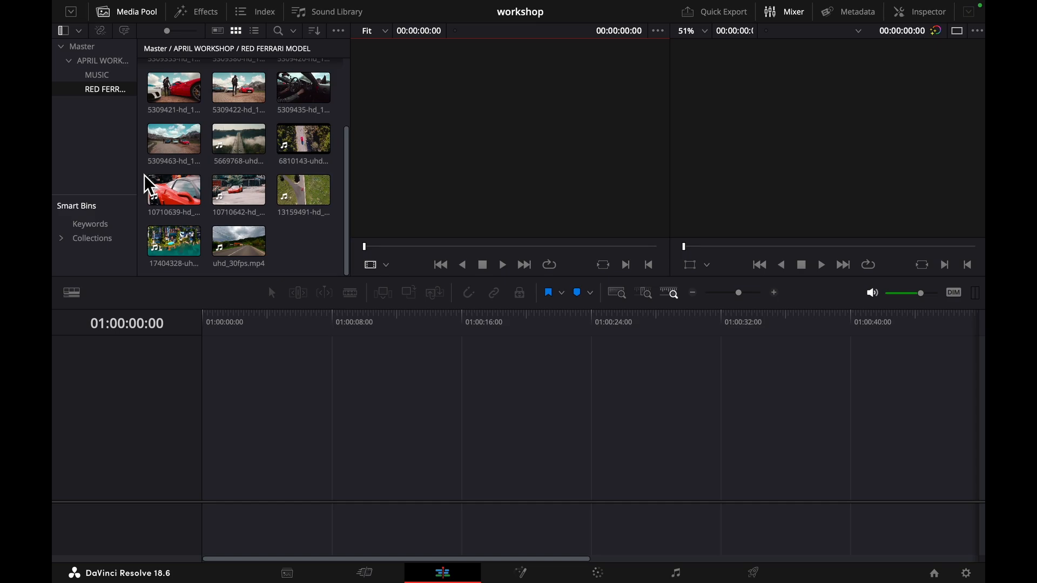
# - Load the aerial waterfront clip 17404328 into the source viewer and play it from near its beginning
pyautogui.click(173, 241)
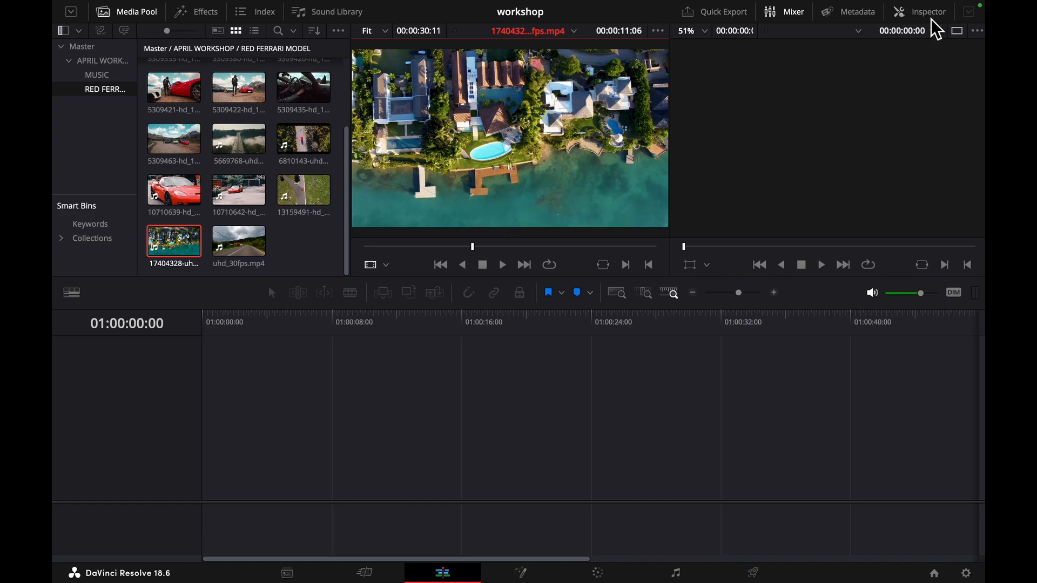
pyautogui.click(958, 33)
pyautogui.click(957, 34)
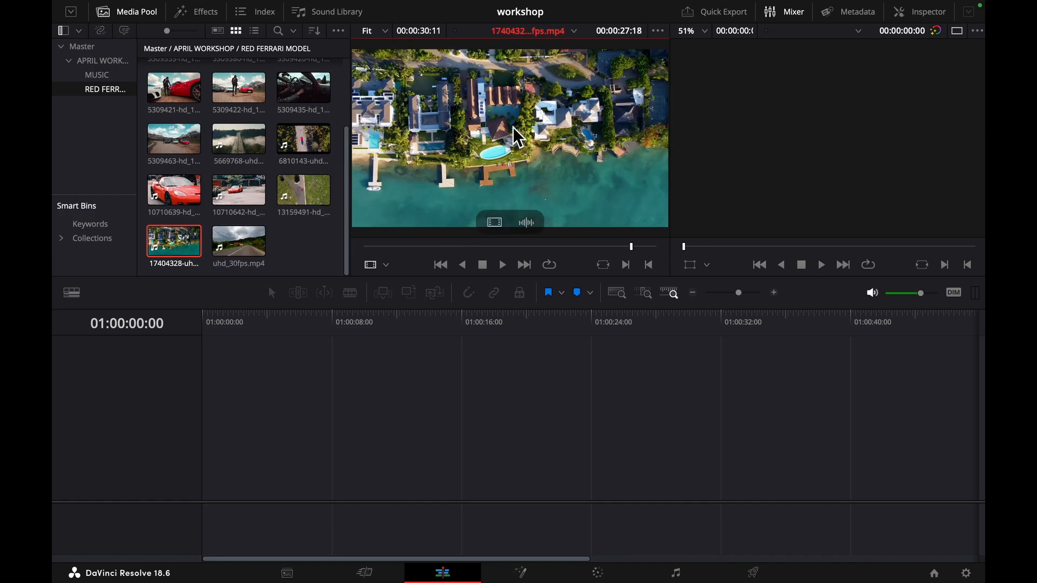
pyautogui.click(399, 246)
pyautogui.moveTo(399, 246); pyautogui.dragTo(372, 247)
pyautogui.click(502, 265)
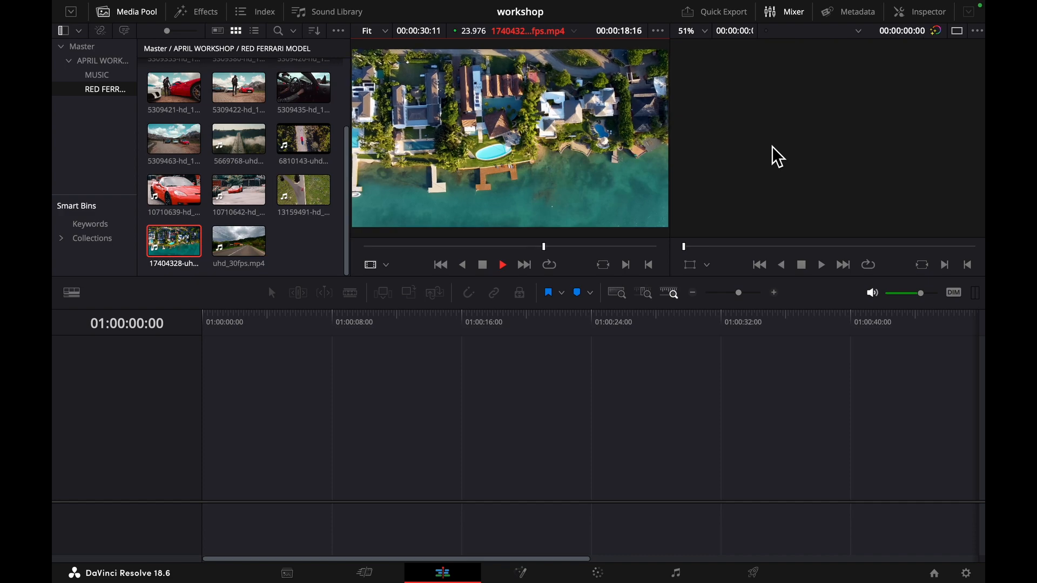
# - Stop playback, replay the opening of the waterfront clip, and return the source playhead to its first frame
pyautogui.click(485, 265)
pyautogui.moveTo(566, 245); pyautogui.dragTo(350, 260)
pyautogui.press('space')
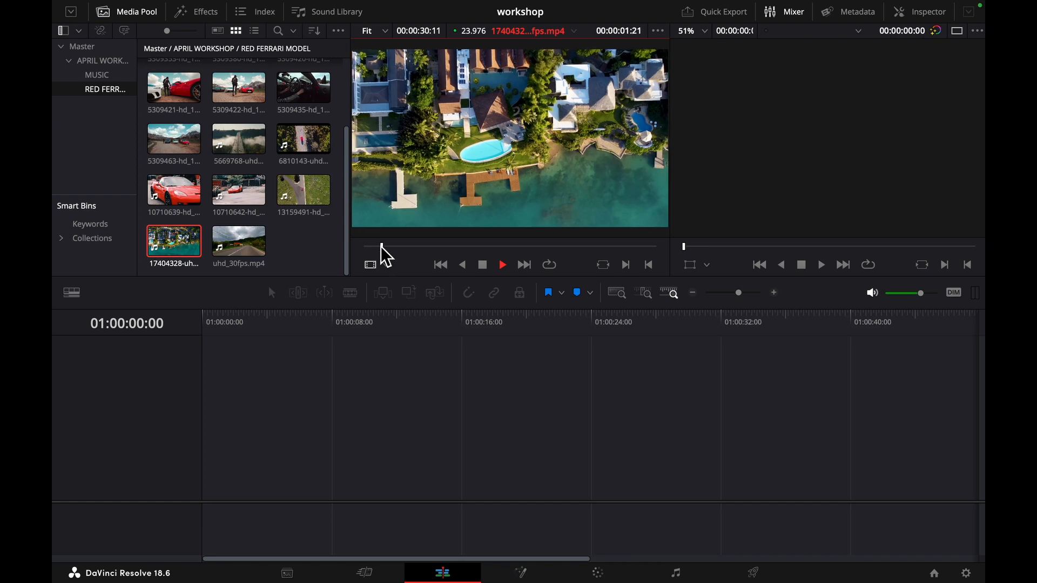
pyautogui.press('space')
pyautogui.moveTo(391, 249); pyautogui.dragTo(363, 257)
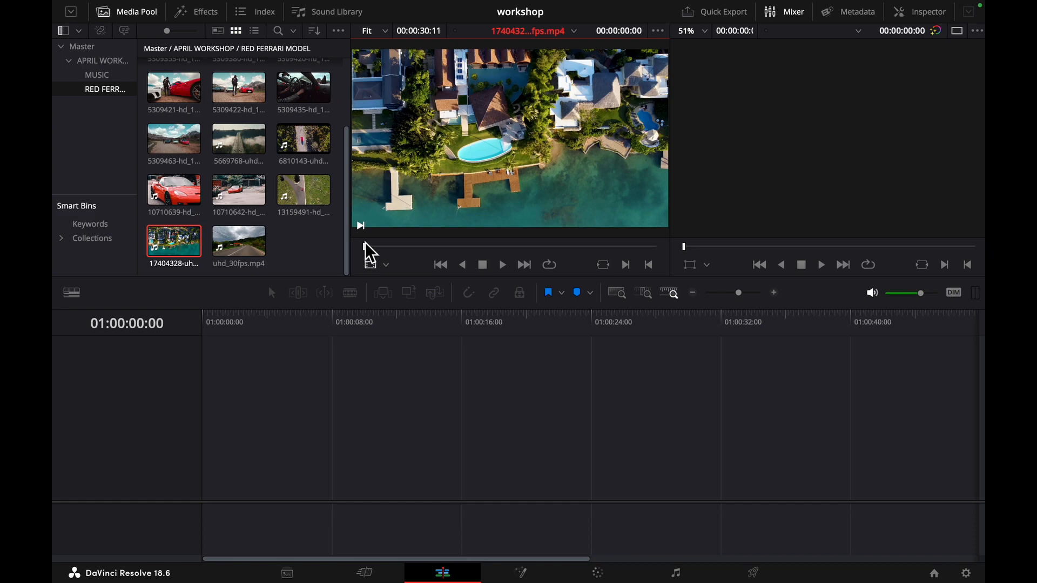
# - Play the waterfront clip and mark in and out points for a range about 8 seconds long, starting about 3 seconds in
pyautogui.press('space')
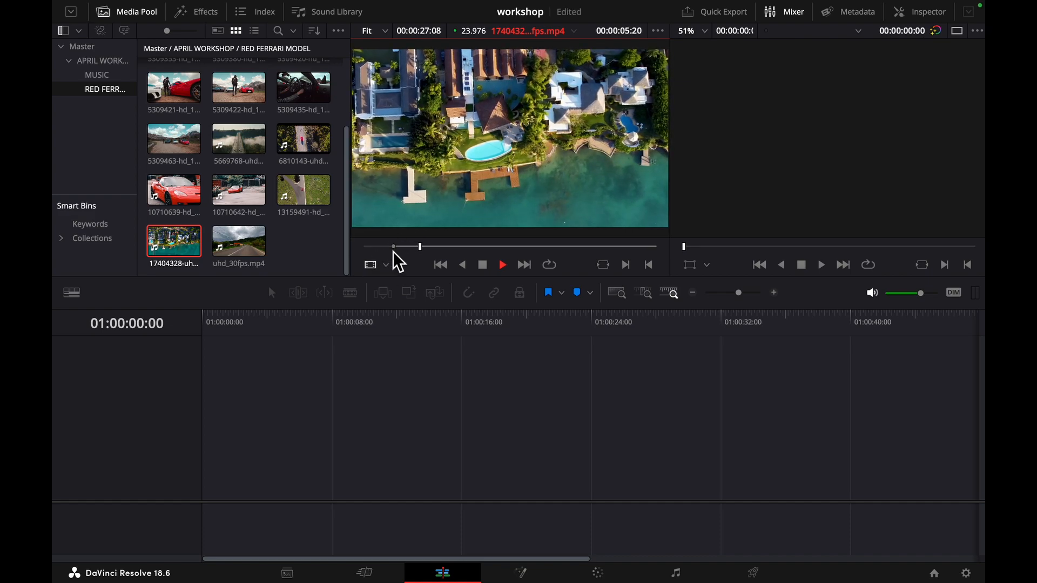
pyautogui.press('space')
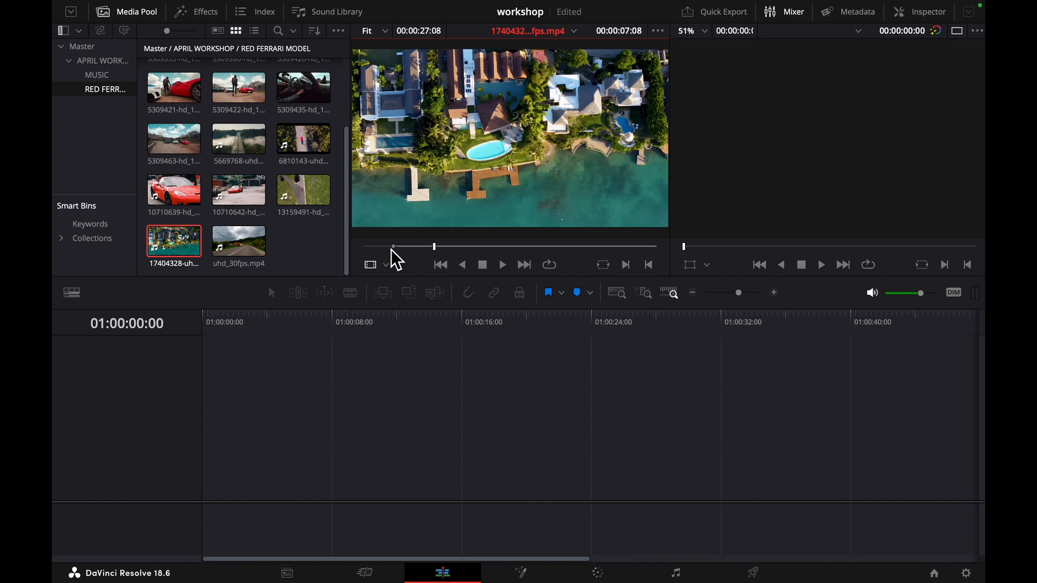
pyautogui.press('space')
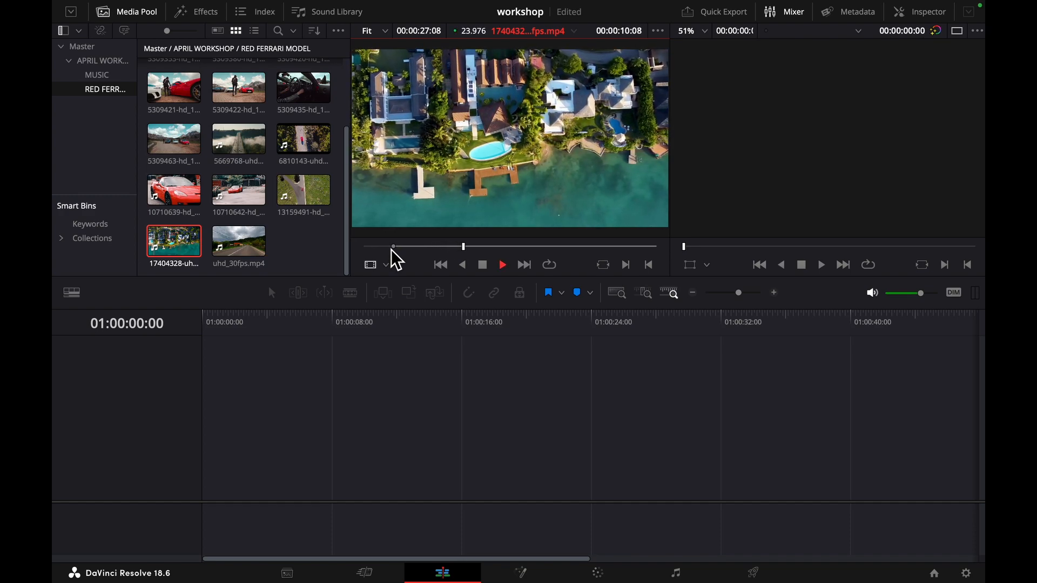
pyautogui.press('o')
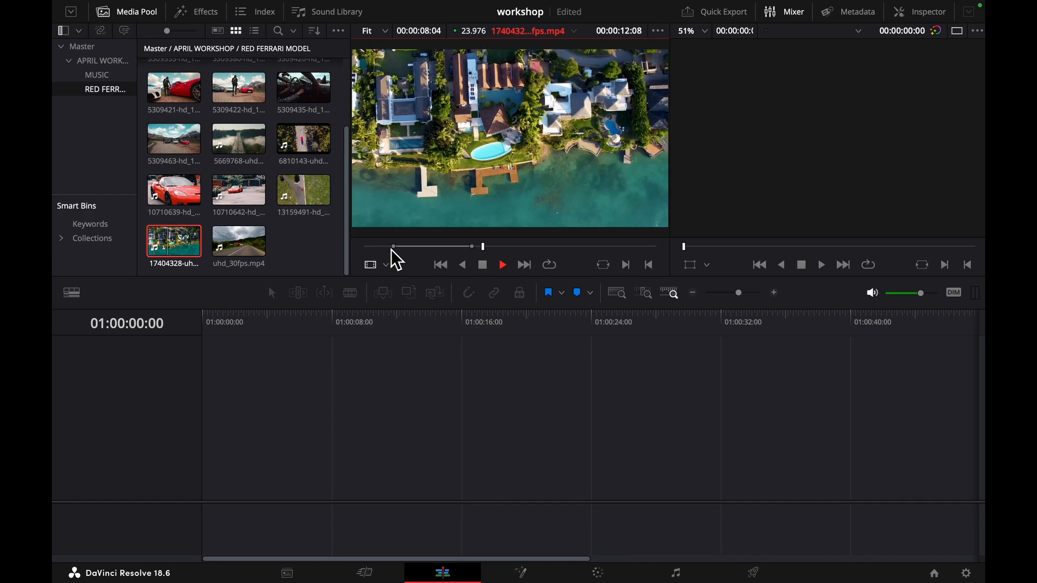
pyautogui.press('space')
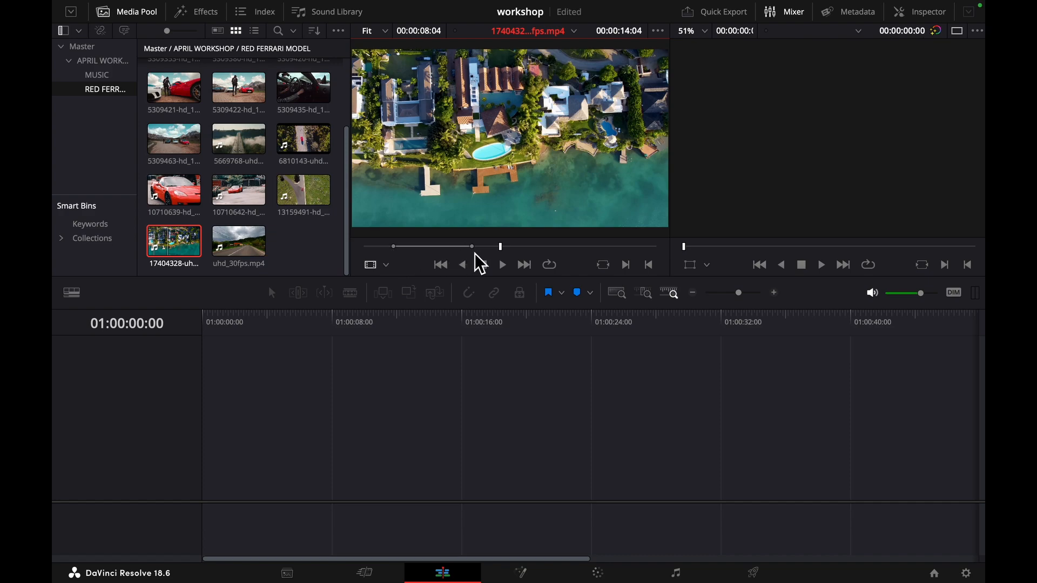
# - Place the marked waterfront range on a new timeline as two separate clips, one video-only and one audio-only
pyautogui.moveTo(475, 185)
pyautogui.moveTo(485, 208)
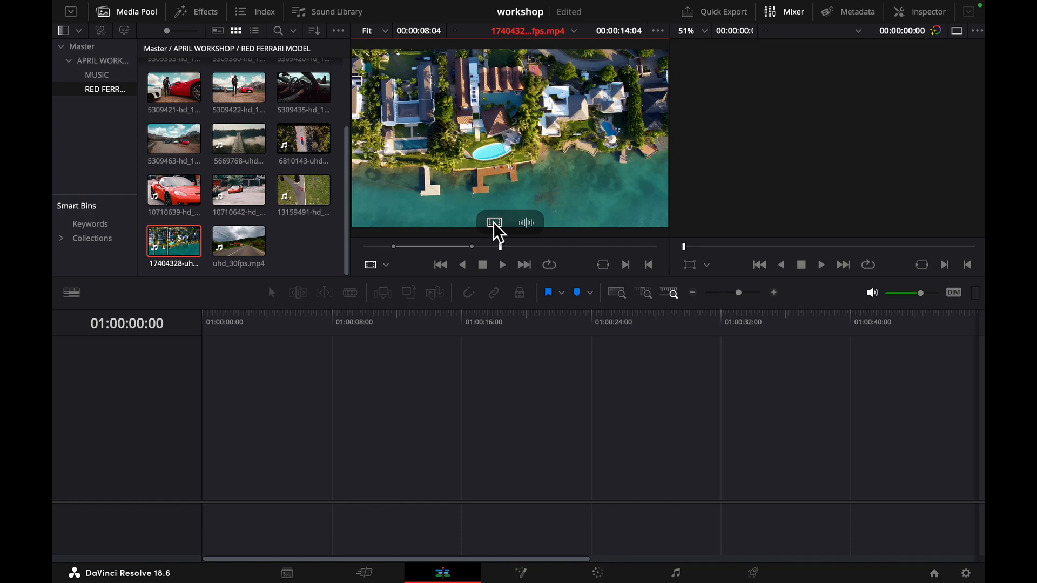
pyautogui.moveTo(493, 222); pyautogui.dragTo(245, 422)
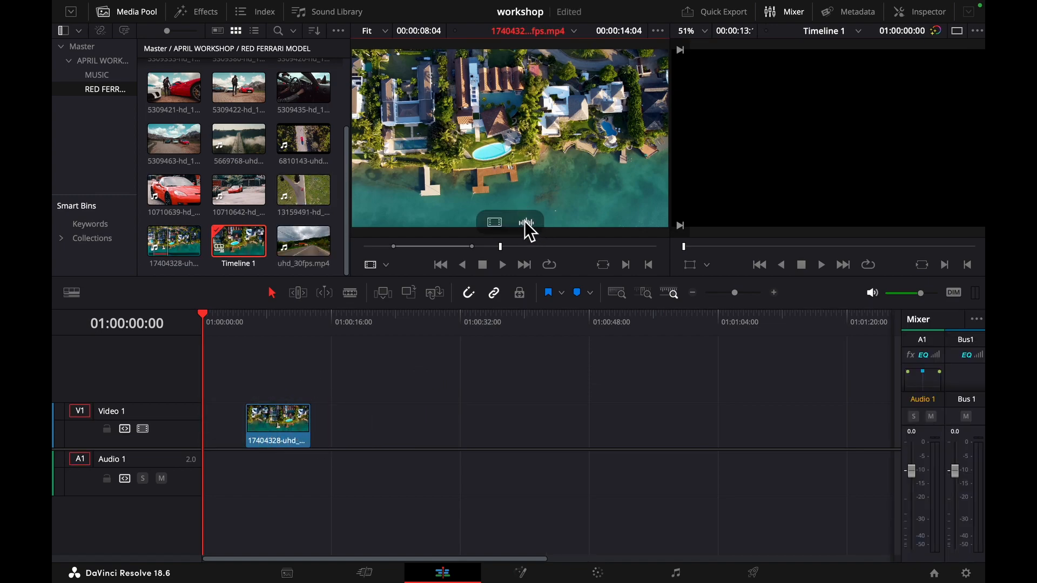
pyautogui.moveTo(551, 319); pyautogui.dragTo(498, 485)
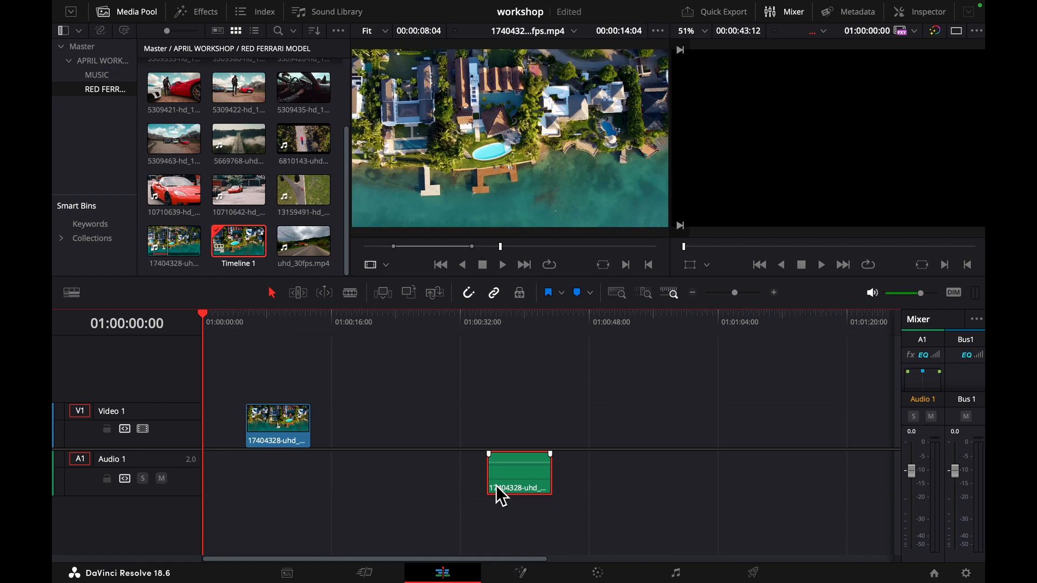
# - Add the marked waterfront range with linked video and audio in the gap between the video-only and audio-only clips
pyautogui.moveTo(503, 225)
pyautogui.moveTo(403, 159)
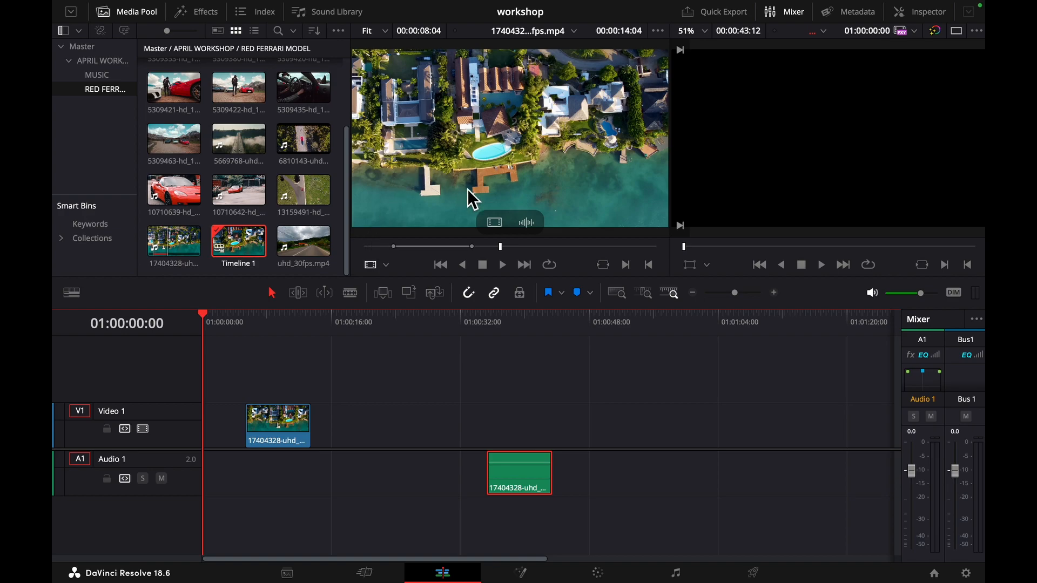
pyautogui.moveTo(466, 144); pyautogui.dragTo(397, 422)
pyautogui.click(394, 423)
# - Delete the separate audio-only and video-only waterfront clips from the timeline
pyautogui.click(511, 476)
pyautogui.press('Delete')
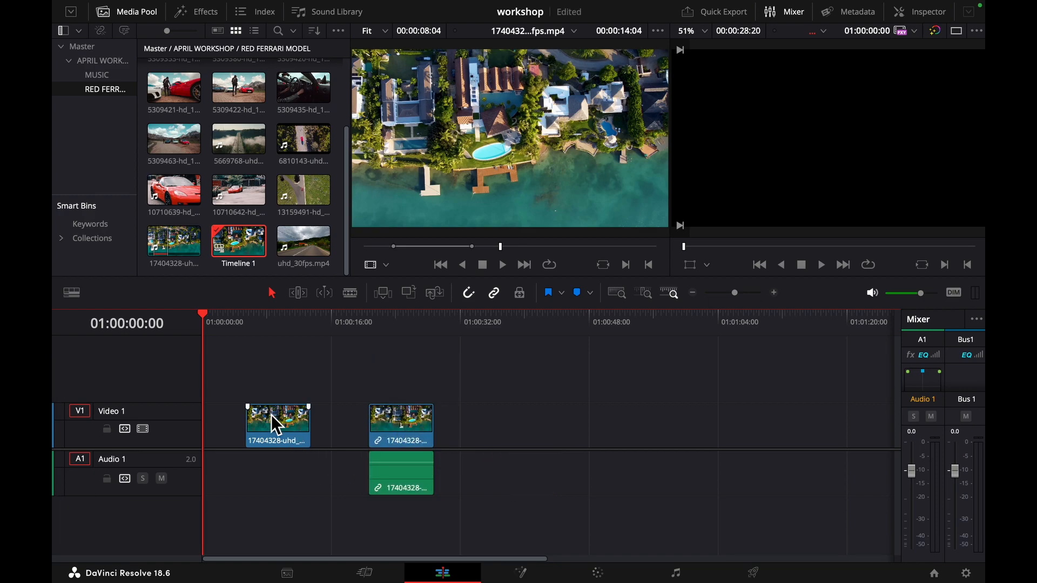
pyautogui.press('Delete')
# - Play the linked waterfront clip briefly from near its start and delete it from the timeline
pyautogui.click(372, 331)
pyautogui.press('space')
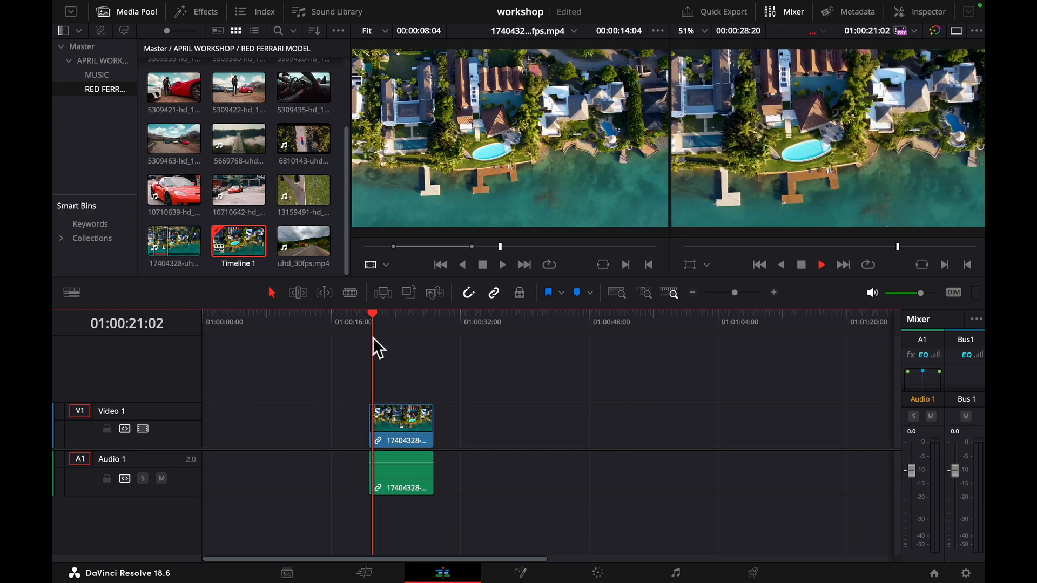
pyautogui.click(405, 426)
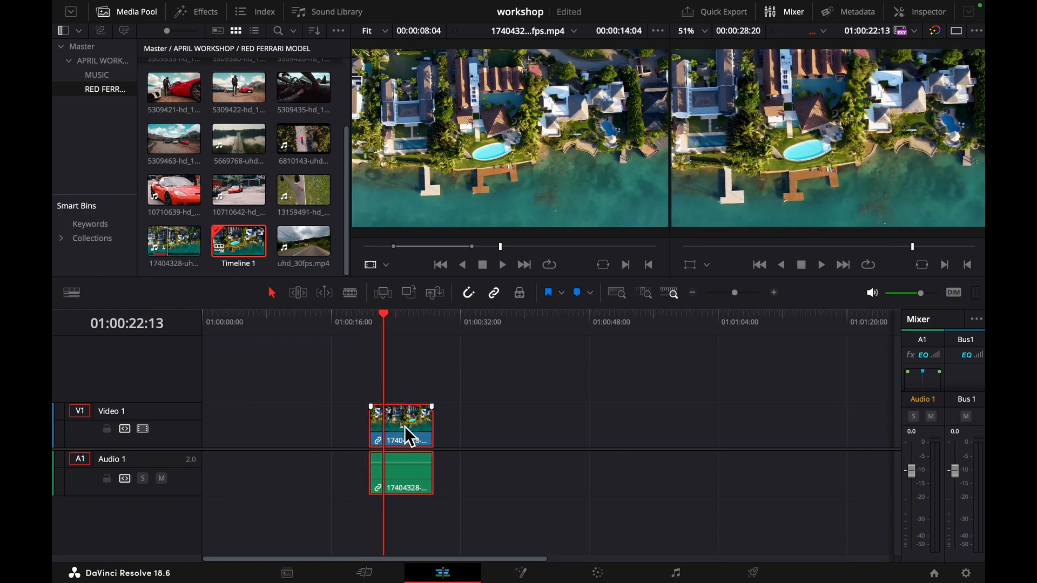
pyautogui.press('Delete')
# - Place only the video of the marked waterfront range at the start of Video 1 and play it through
pyautogui.moveTo(494, 221); pyautogui.dragTo(213, 434)
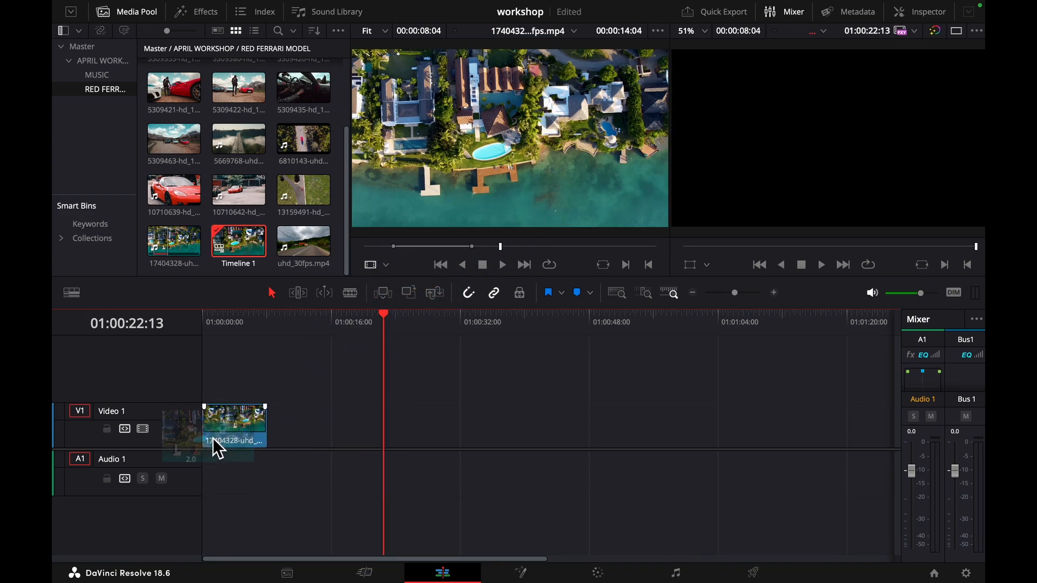
pyautogui.click(204, 317)
pyautogui.press('space')
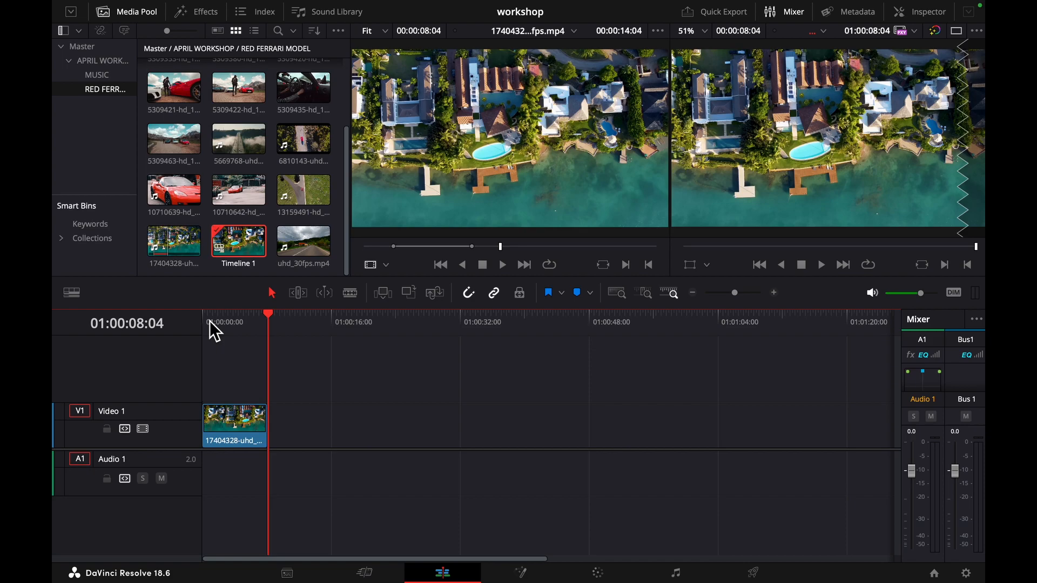
# - Open the MUSIC bin, skim its two tracks and load the Letra - Rollercoaster Ride track into the source viewer
pyautogui.click(89, 74)
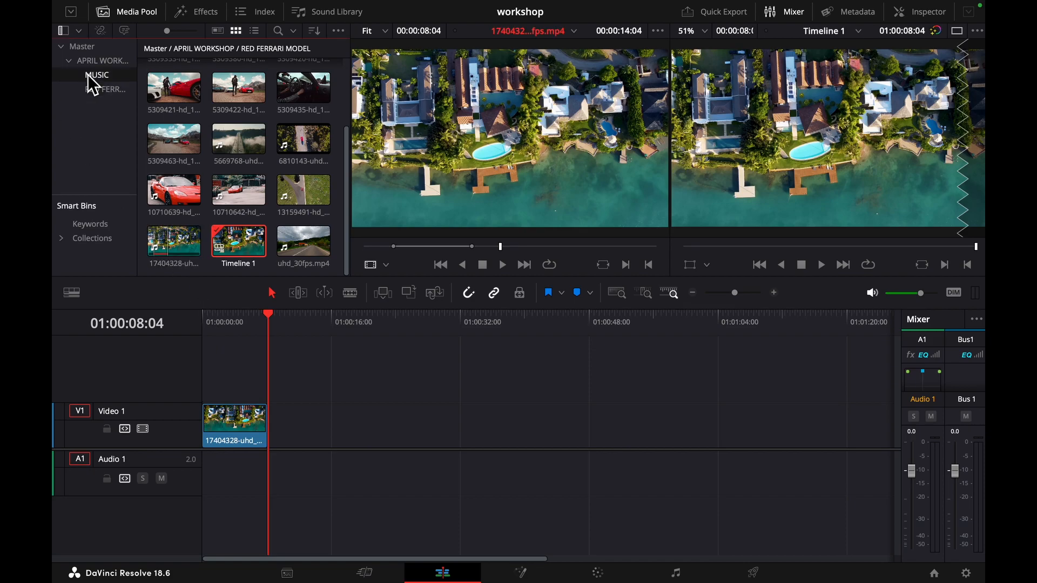
pyautogui.click(167, 83)
pyautogui.click(216, 85)
pyautogui.click(241, 132)
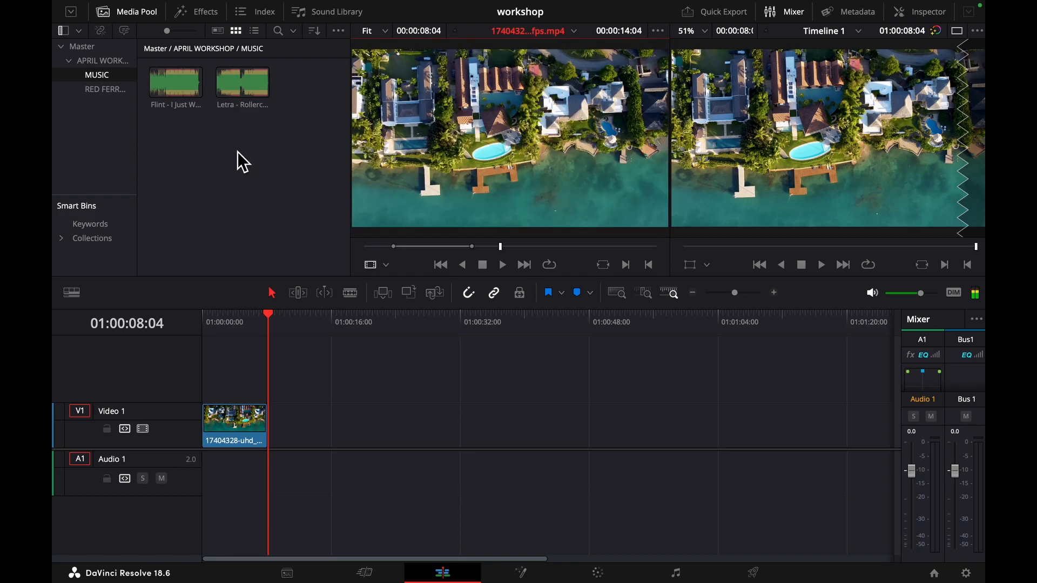
pyautogui.click(243, 89)
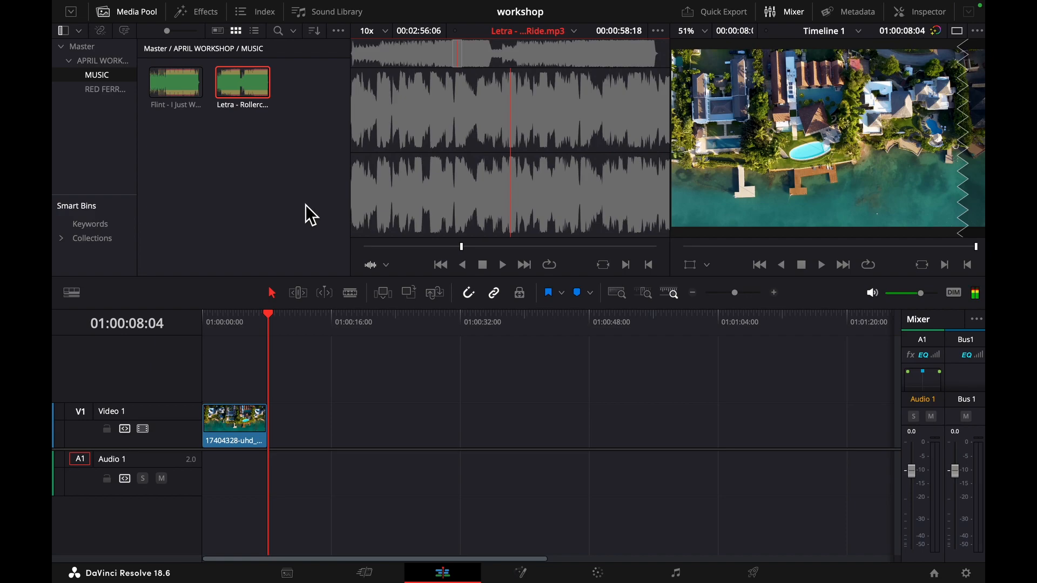
# - Play the Rollercoaster Ride track at a lower system volume and mark an in point about 47 seconds in
pyautogui.press('XF86AudioLowerVolume')
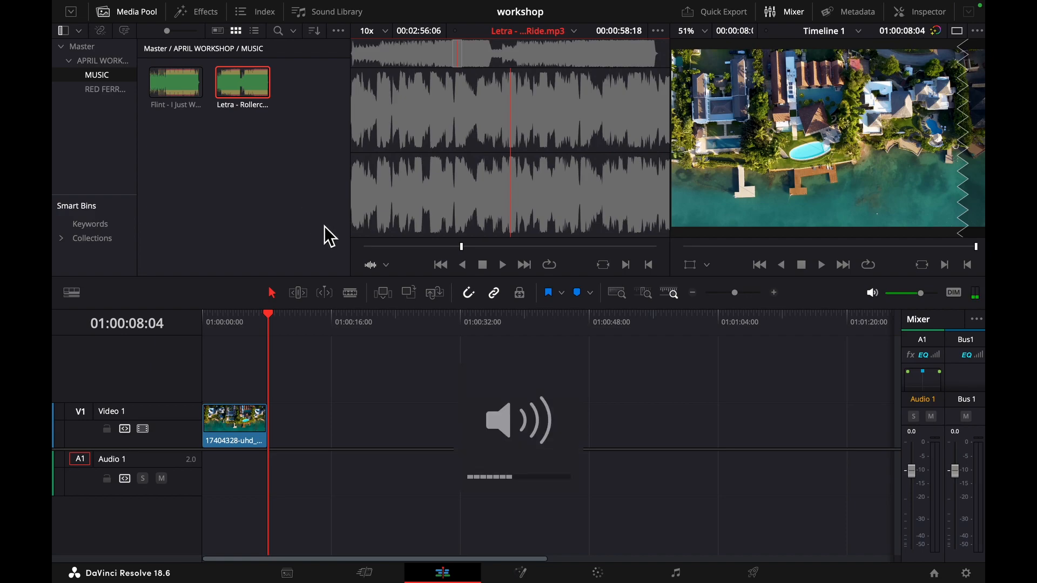
pyautogui.moveTo(440, 244); pyautogui.dragTo(379, 244)
pyautogui.press('space')
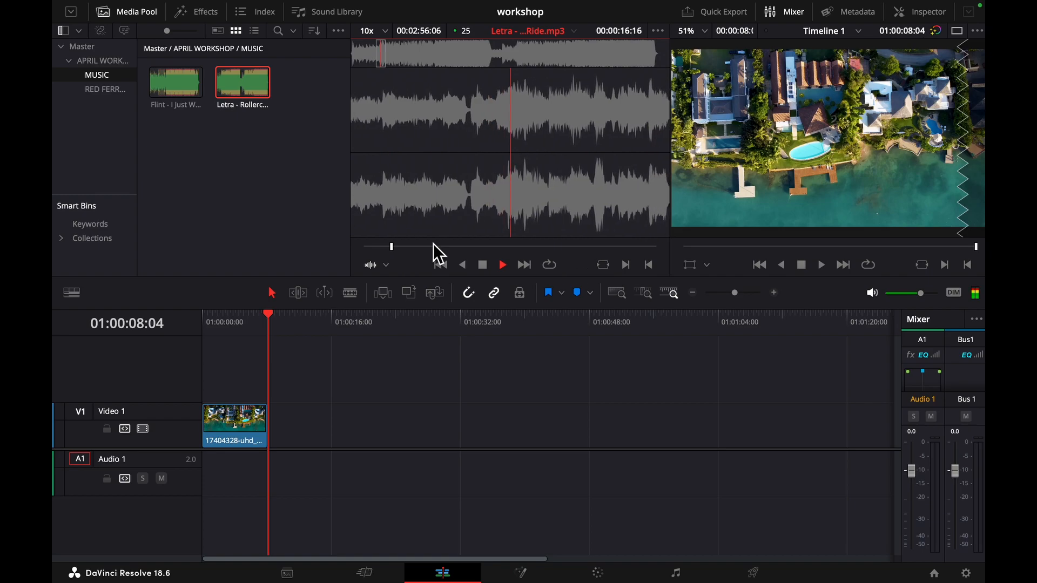
pyautogui.press('XF86AudioLowerVolume')
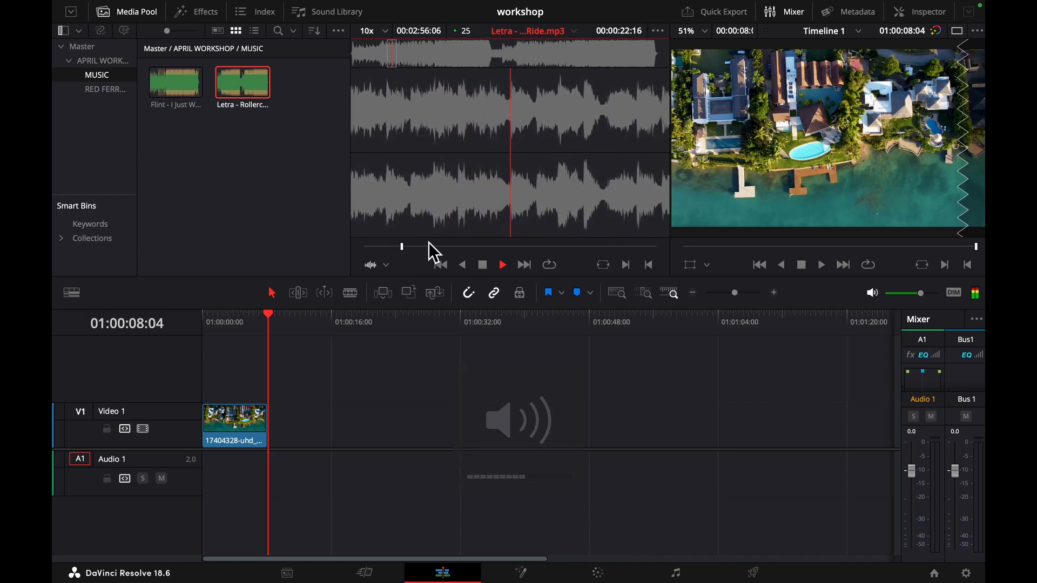
pyautogui.click(427, 247)
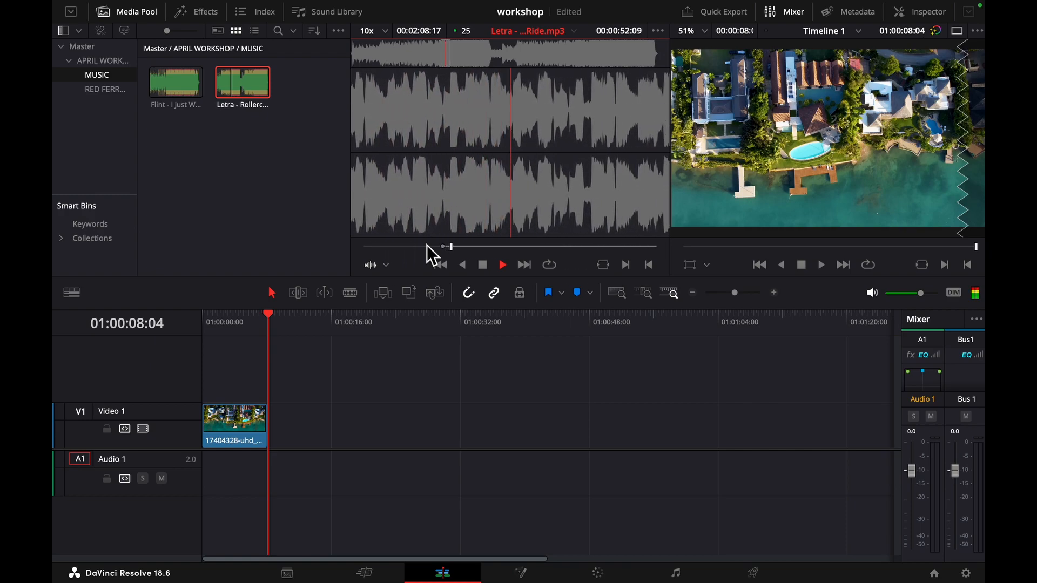
pyautogui.press('space')
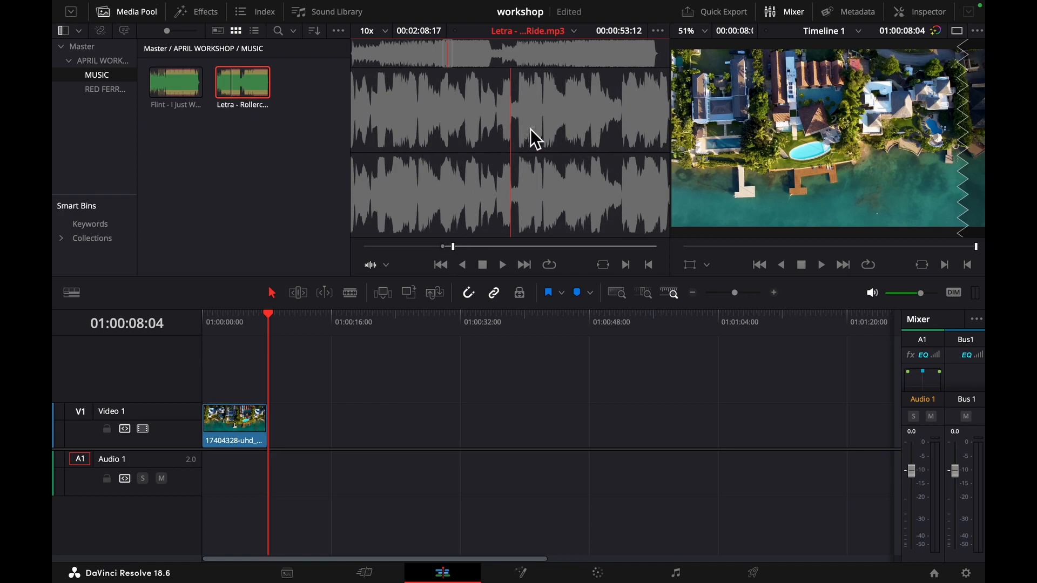
# - Place the marked part of the Rollercoaster Ride track on Audio 1 at the start of the timeline
pyautogui.moveTo(537, 318); pyautogui.dragTo(206, 478)
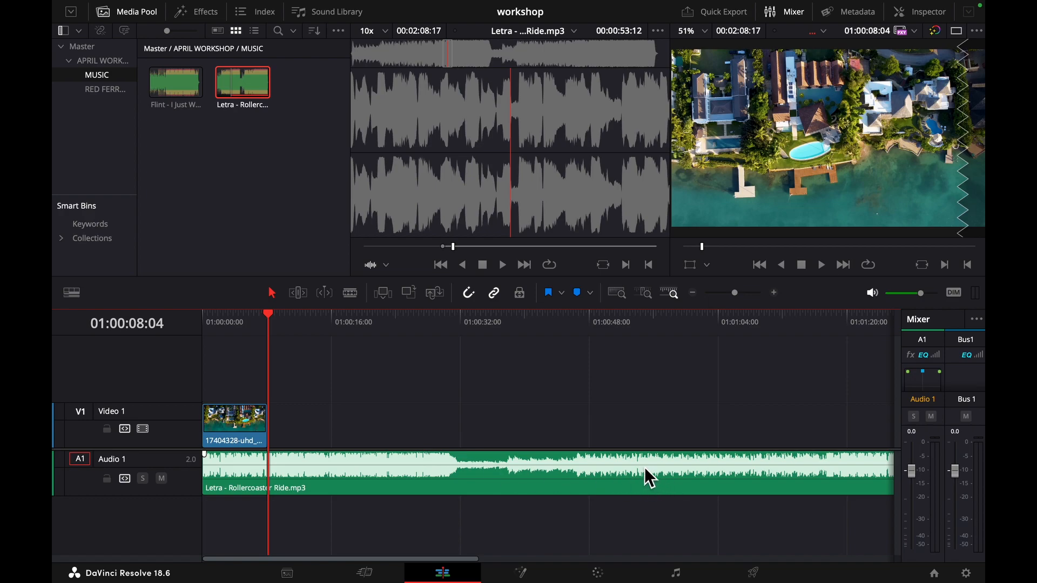
pyautogui.press('super+equal')
pyautogui.press('super+equal')
pyautogui.press('super+equal')
pyautogui.press('super+equal')
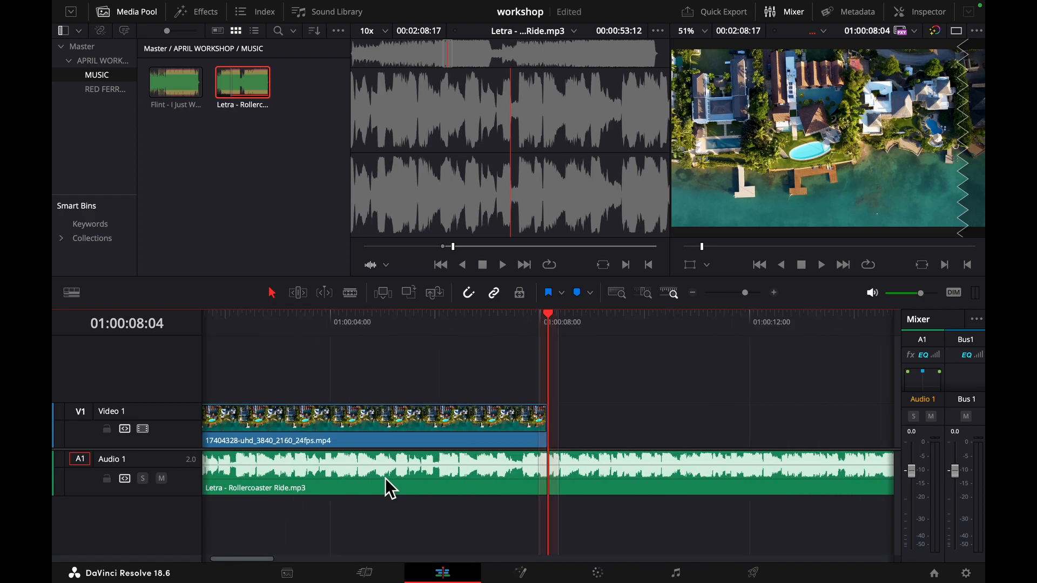
pyautogui.press('super+minus')
pyautogui.press('super+minus')
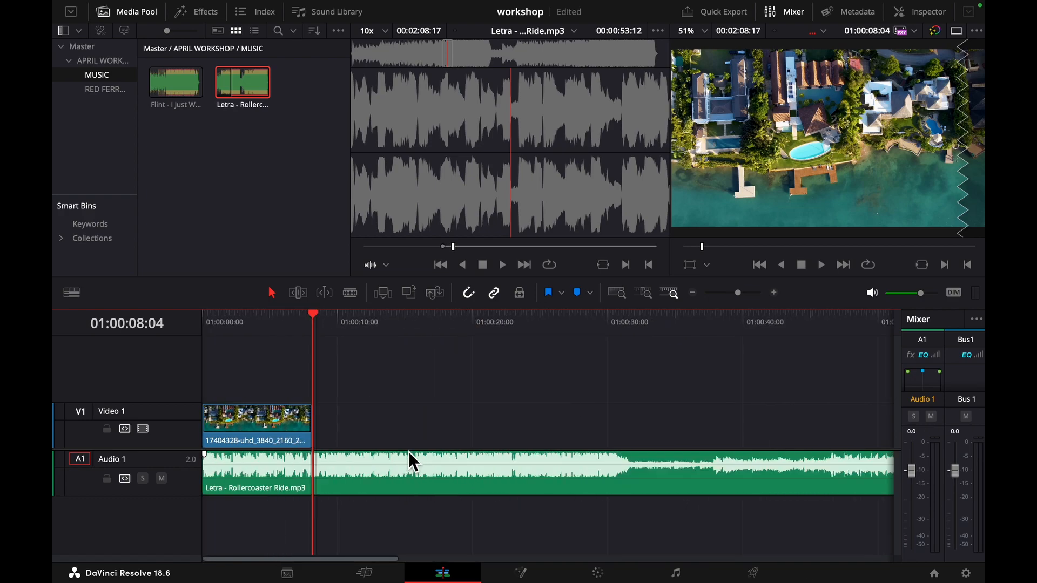
pyautogui.press('super+minus')
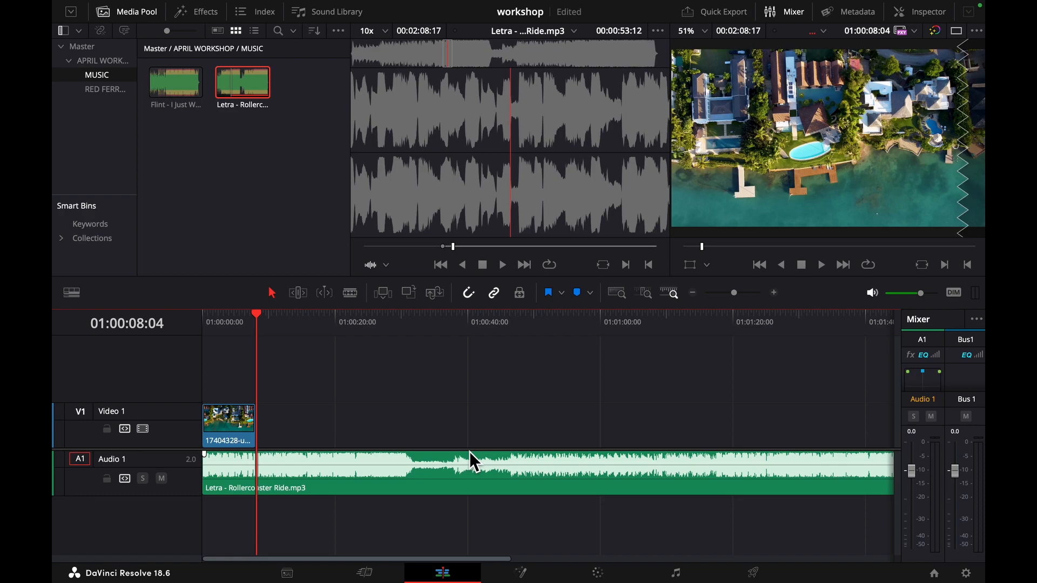
# - Split the Rollercoaster Ride clip with the Blade tool at about 01:00:59:20
pyautogui.click(601, 472)
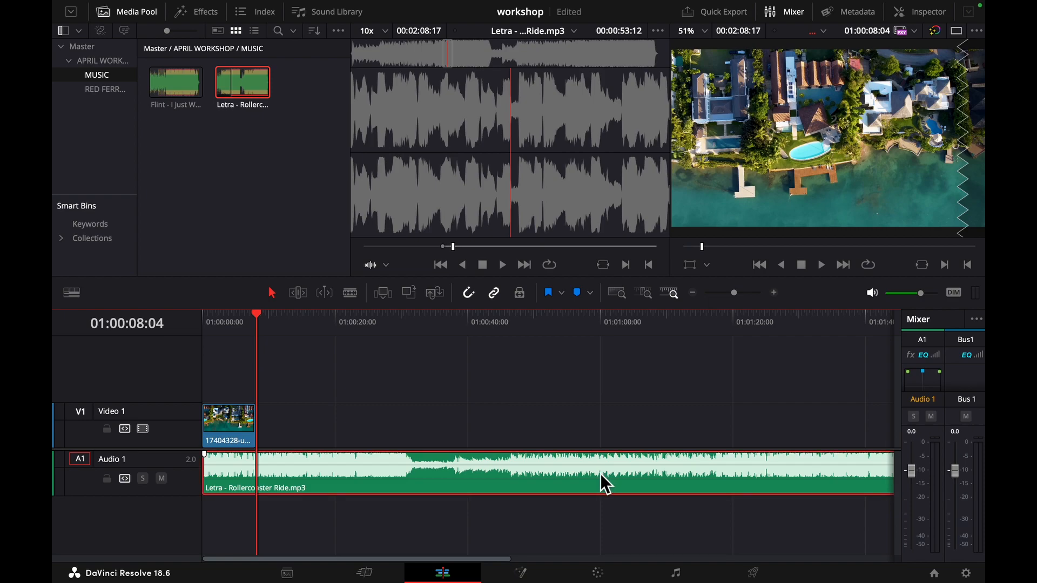
pyautogui.click(351, 293)
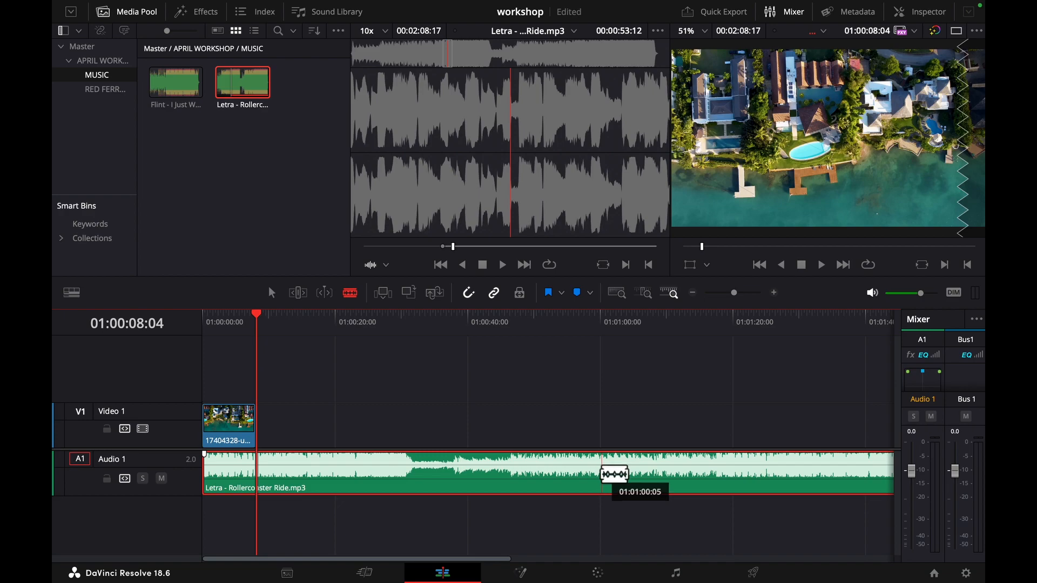
pyautogui.click(469, 295)
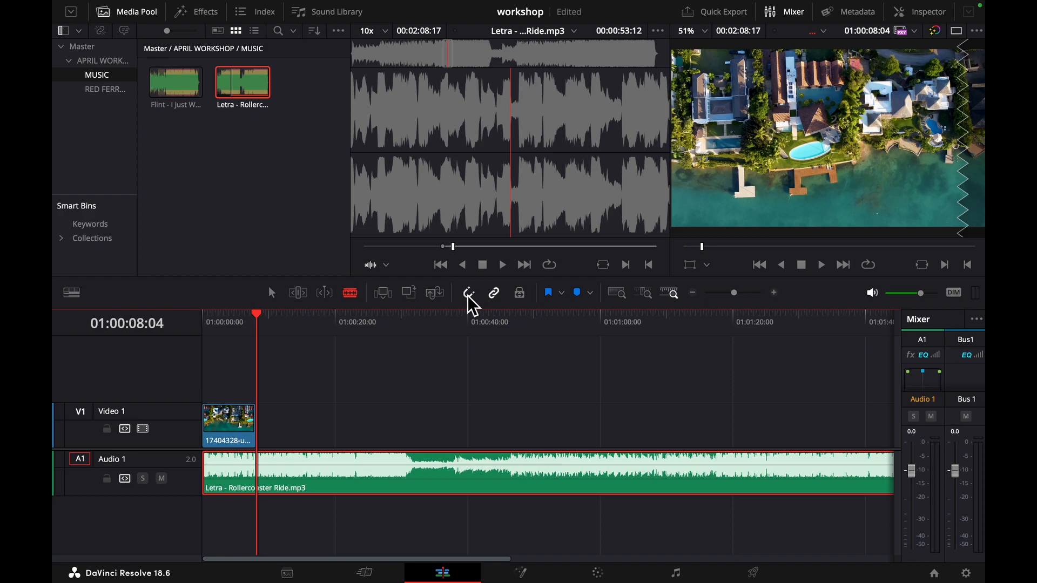
pyautogui.click(599, 475)
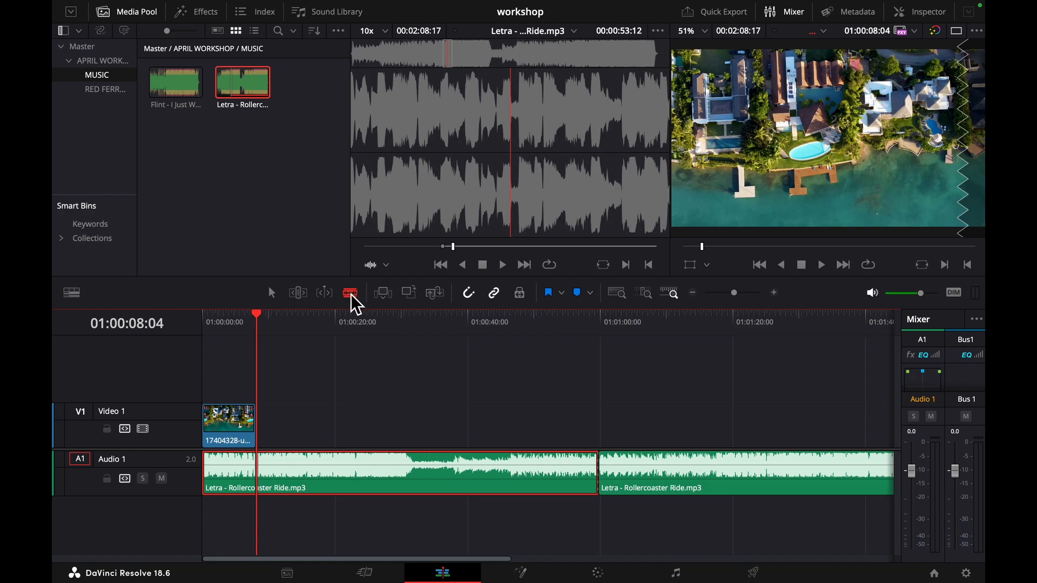
# - Separate the music segment after the cut from the first part and delete it
pyautogui.click(272, 293)
pyautogui.moveTo(665, 485); pyautogui.dragTo(712, 489)
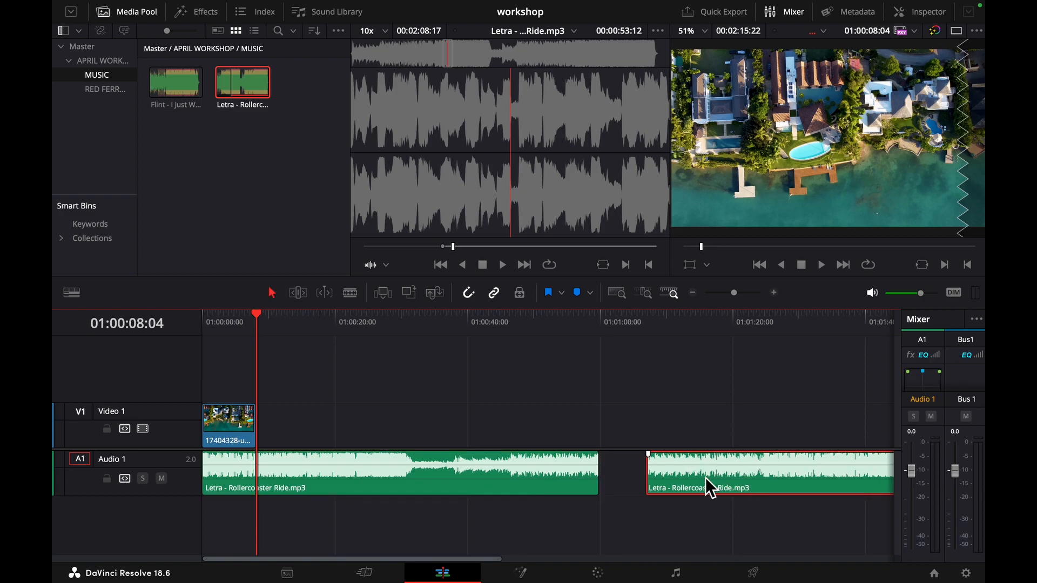
pyautogui.press('Delete')
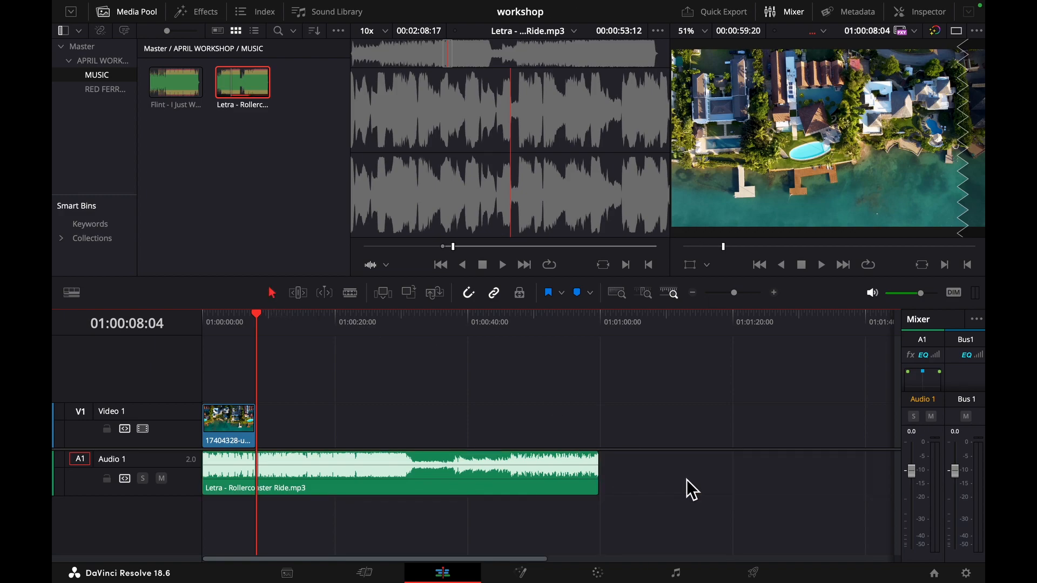
# - Play the timeline with the music at a lower system volume, and replay it briefly from the beginning
pyautogui.press('space')
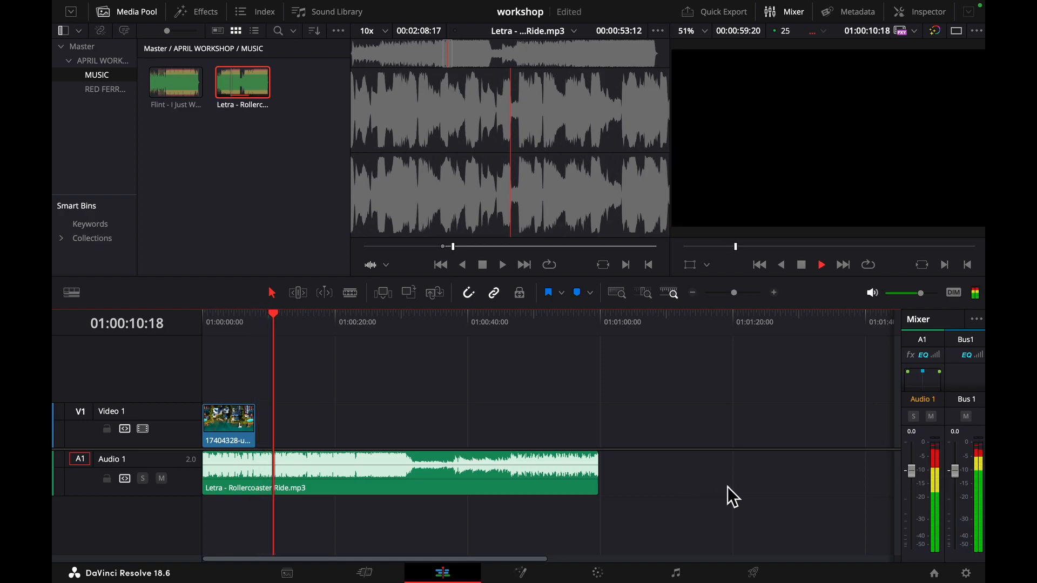
pyautogui.press('XF86AudioLowerVolume')
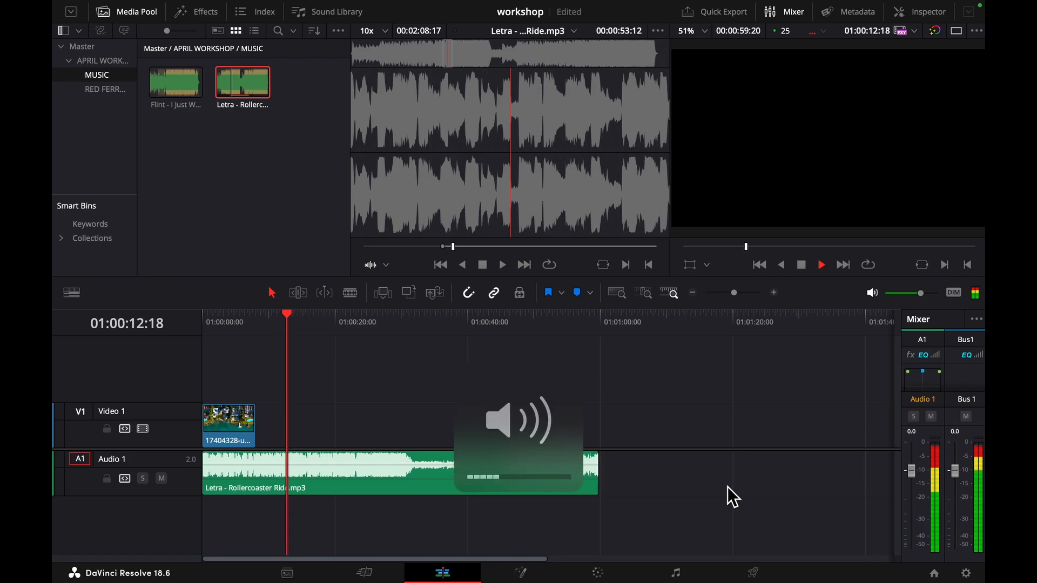
pyautogui.press('space')
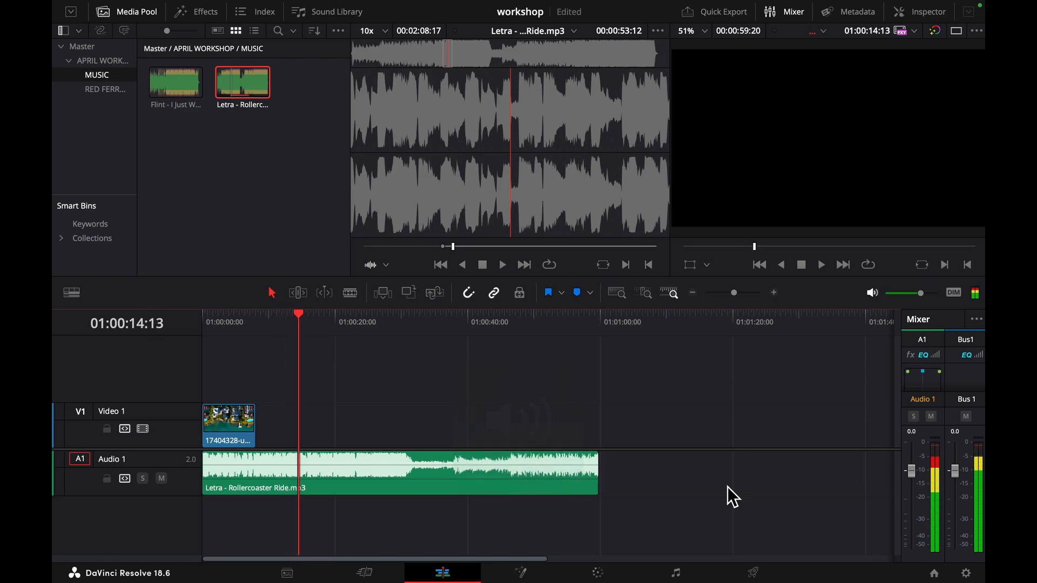
pyautogui.moveTo(296, 313); pyautogui.dragTo(174, 316)
pyautogui.press('space')
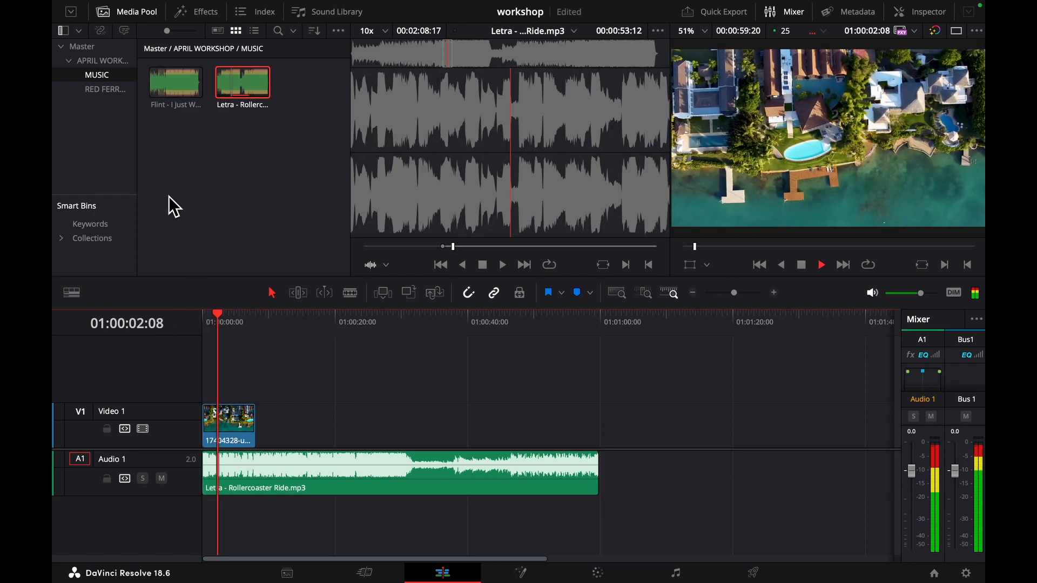
pyautogui.press('space')
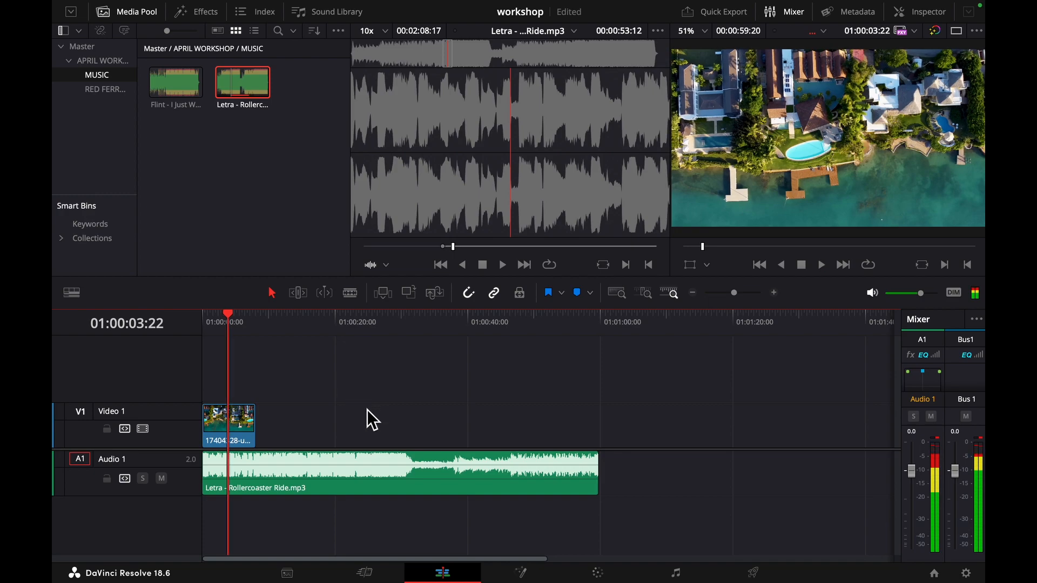
# - Select the music clip on Audio 1 and return the playhead to the start of the timeline
pyautogui.scroll(5, 340, 478)
pyautogui.scroll(-5, 336, 469)
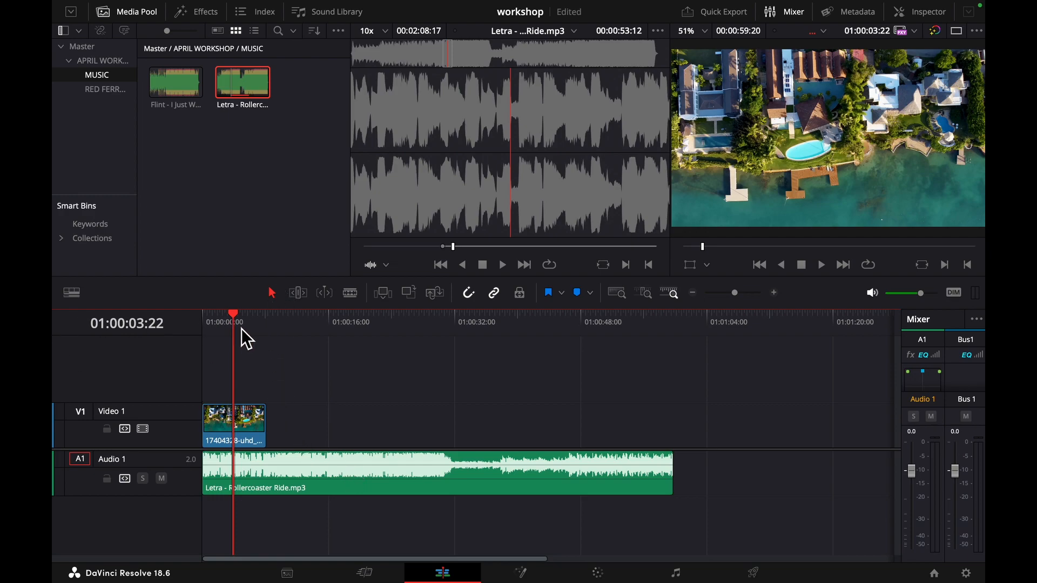
pyautogui.click(265, 474)
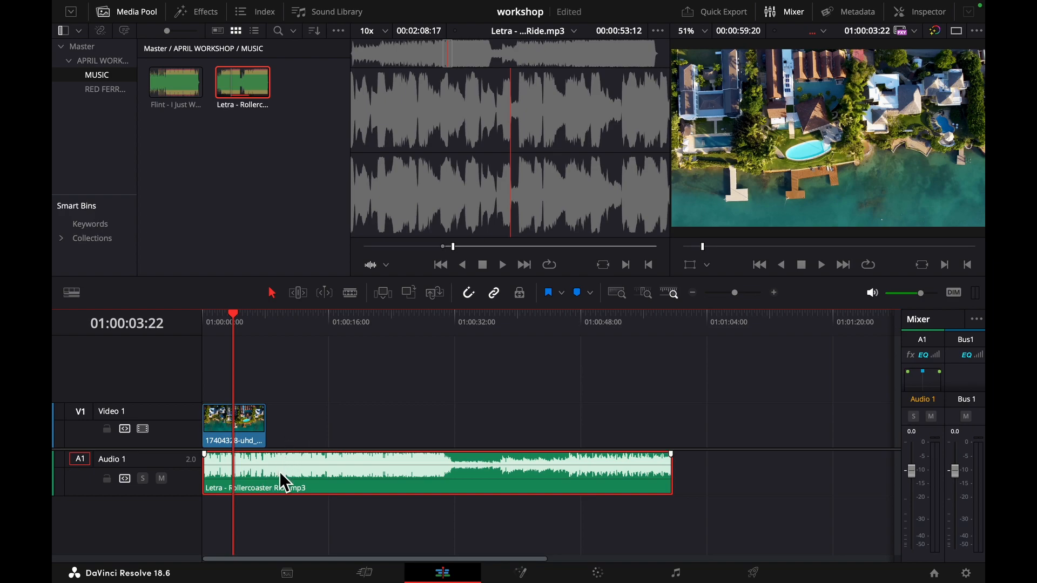
pyautogui.moveTo(232, 324); pyautogui.dragTo(198, 320)
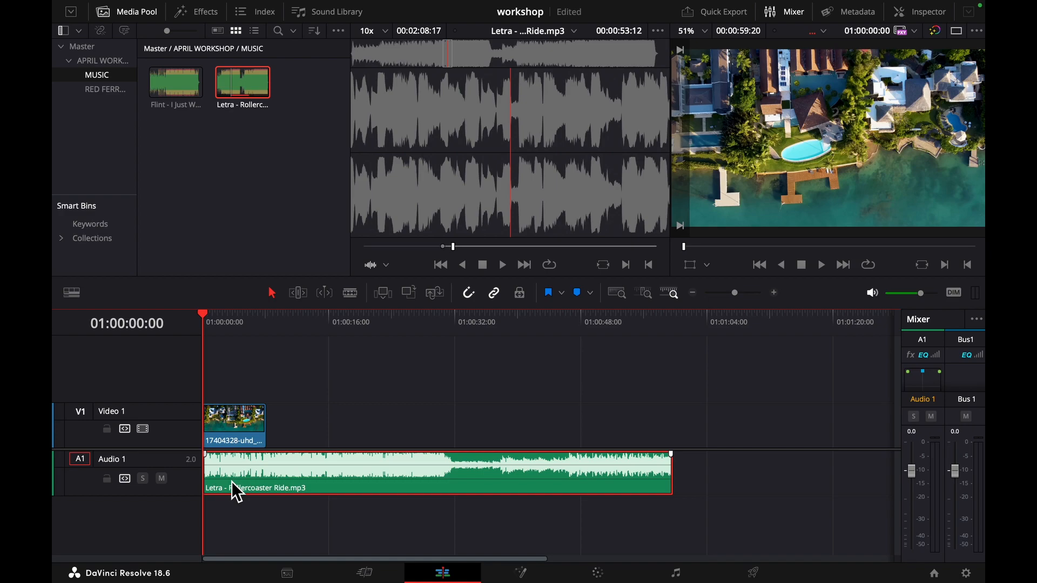
# - Play the timeline and add clip markers to the Rollercoaster Ride music about every four seconds, stopping at about 01:00:34:23
pyautogui.press('space')
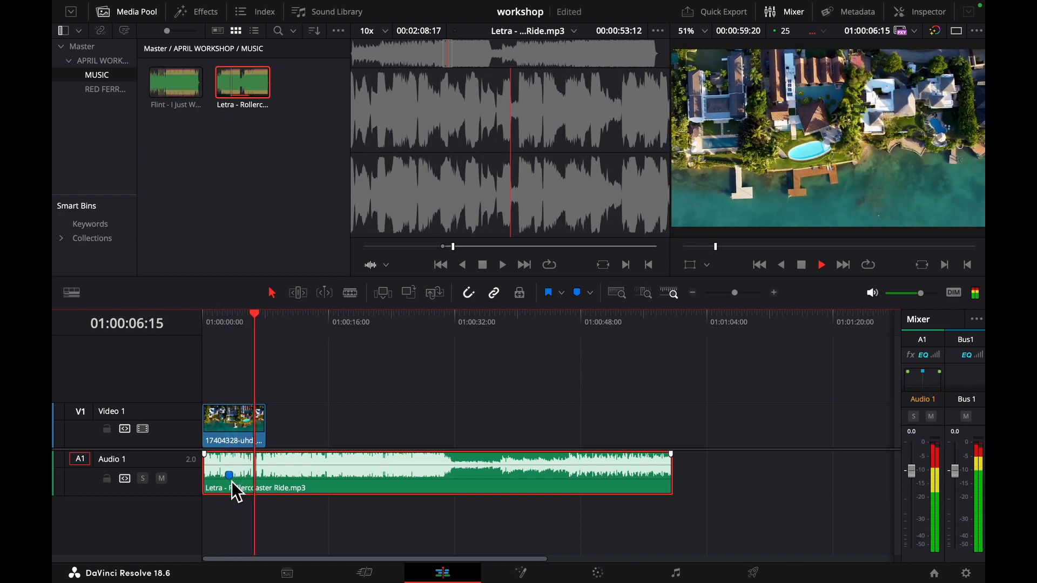
pyautogui.press('m')
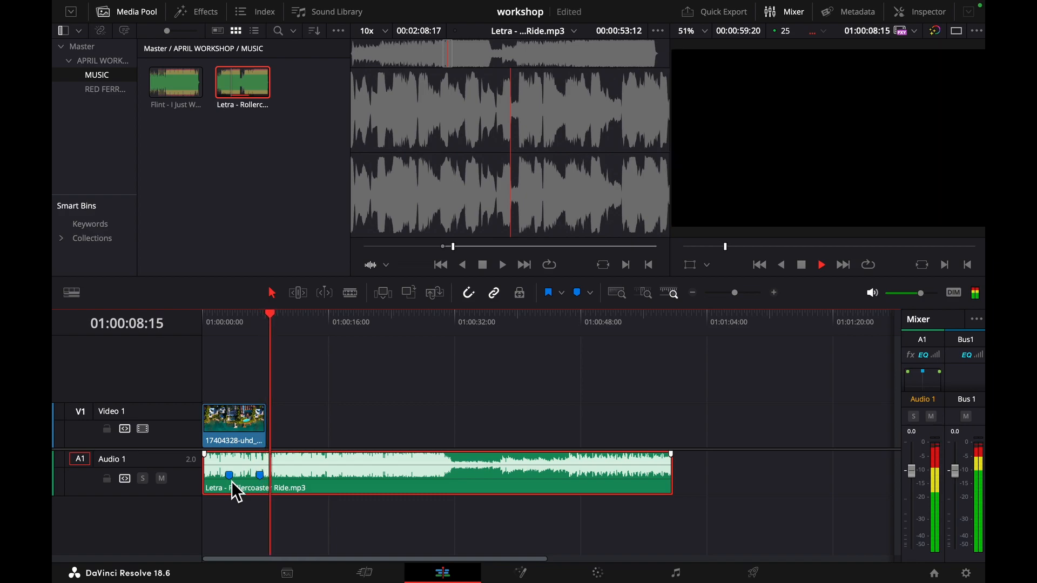
pyautogui.press('m')
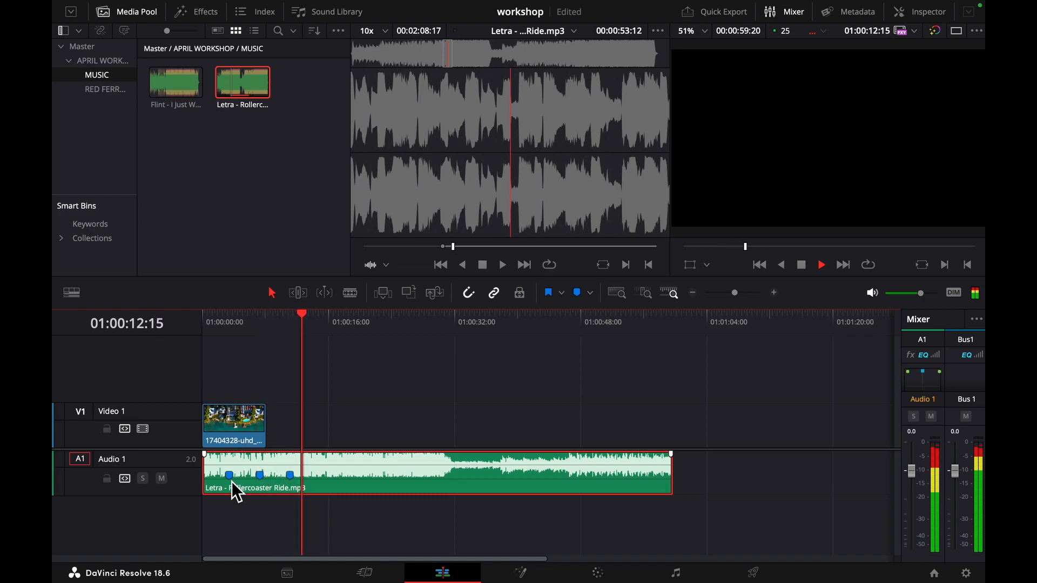
pyautogui.press('m')
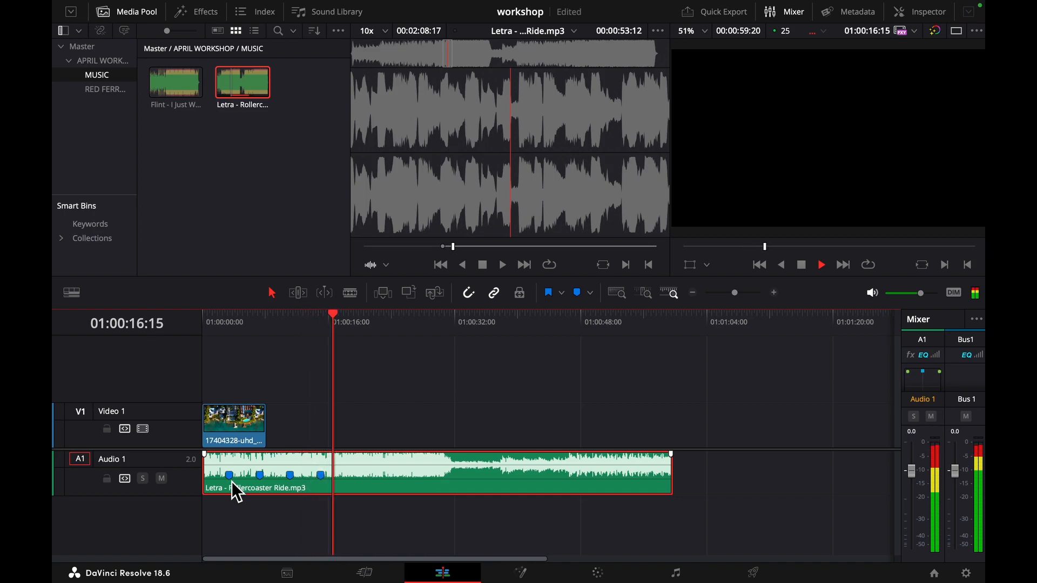
pyautogui.press('m')
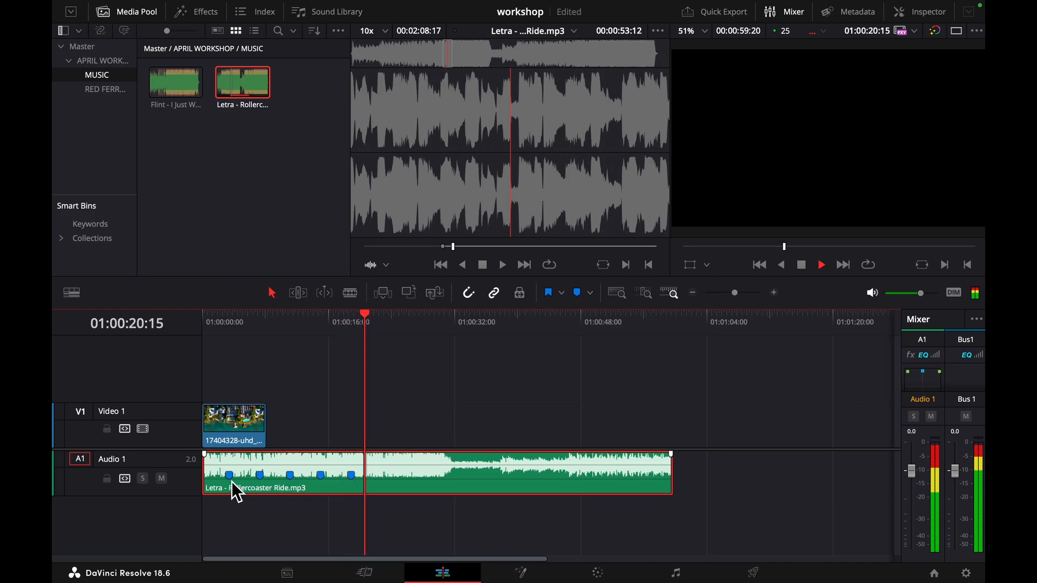
pyautogui.press('m')
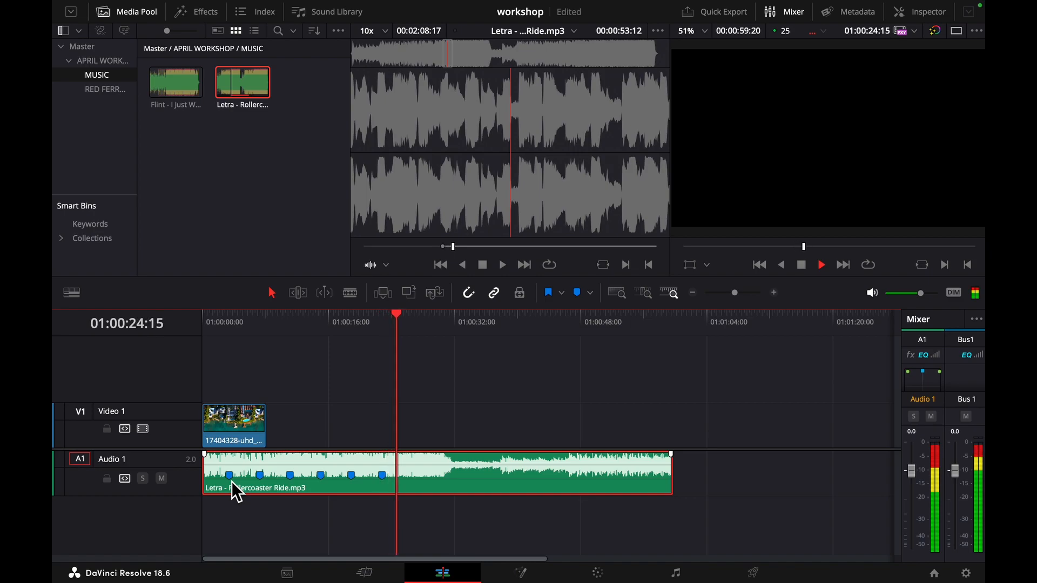
pyautogui.press('m')
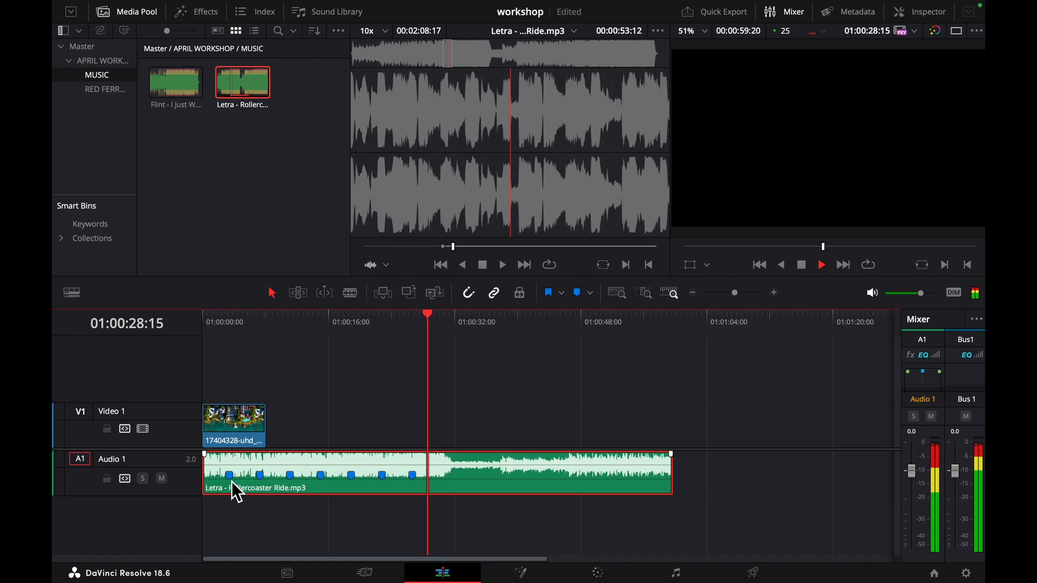
pyautogui.press('m')
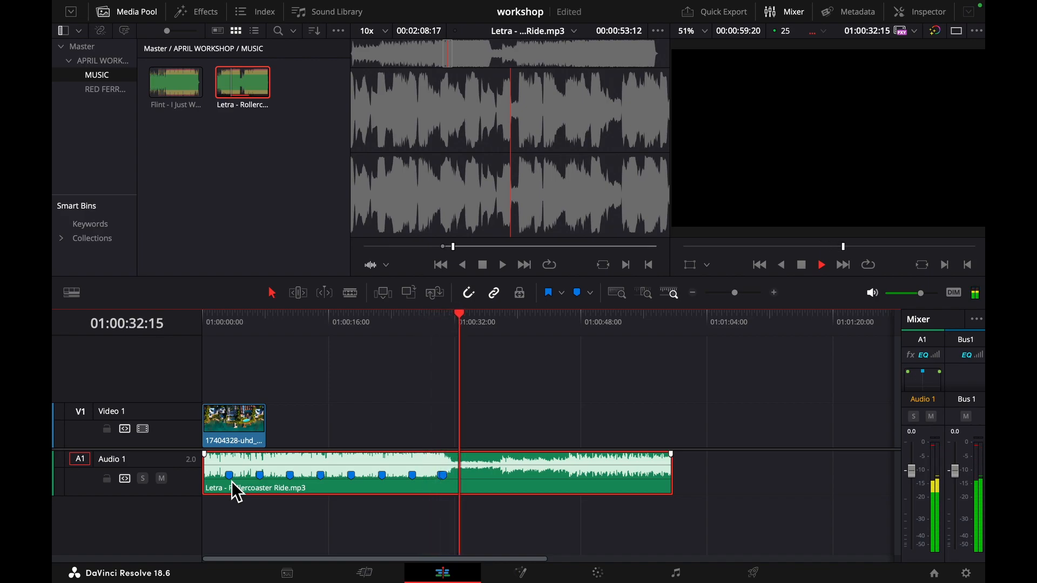
pyautogui.press('m')
pyautogui.press('space')
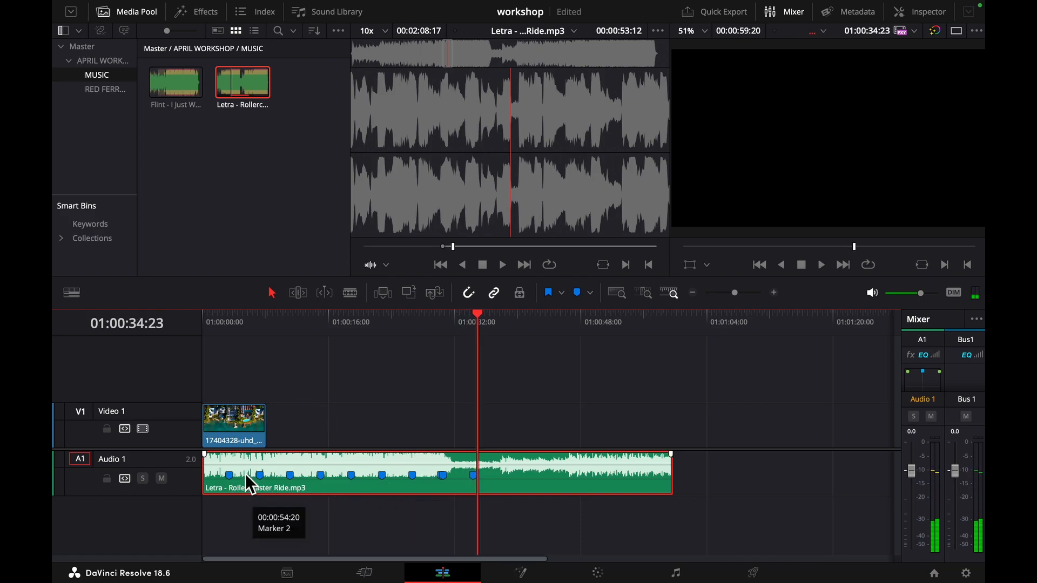
# - From the timeline start, try splitting the aerial clip at the first music marker, 01:00:03:09, with the Blade tool and undo the cut
pyautogui.moveTo(473, 314); pyautogui.dragTo(201, 333)
pyautogui.press('super+equal')
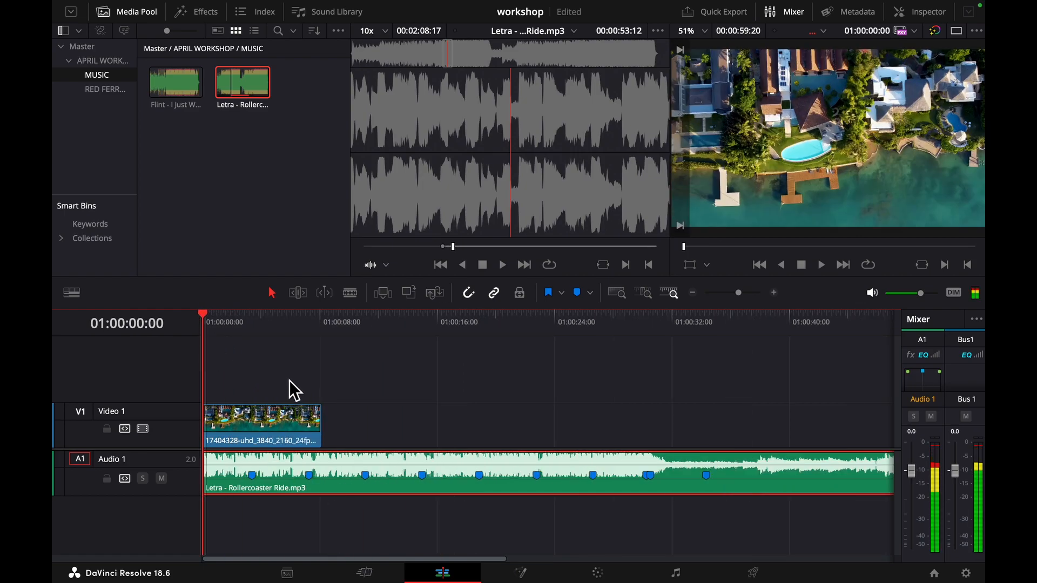
pyautogui.press('super+equal')
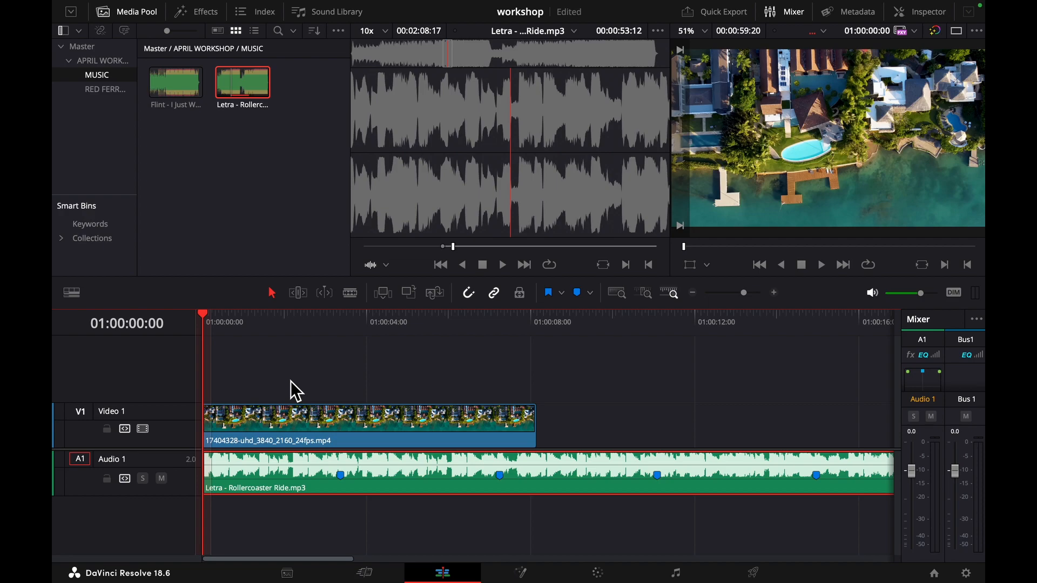
pyautogui.click(304, 416)
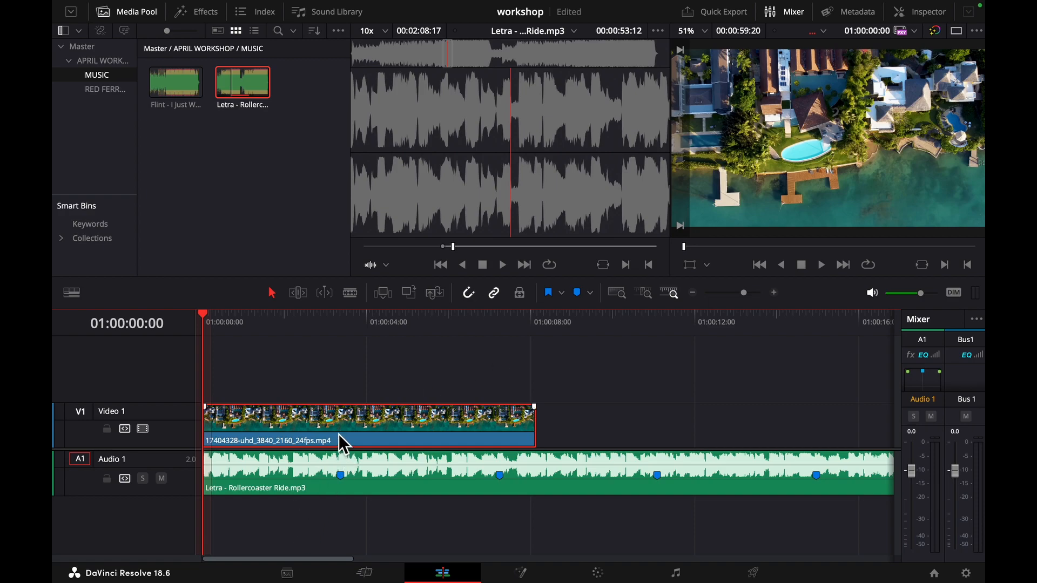
pyautogui.click(348, 293)
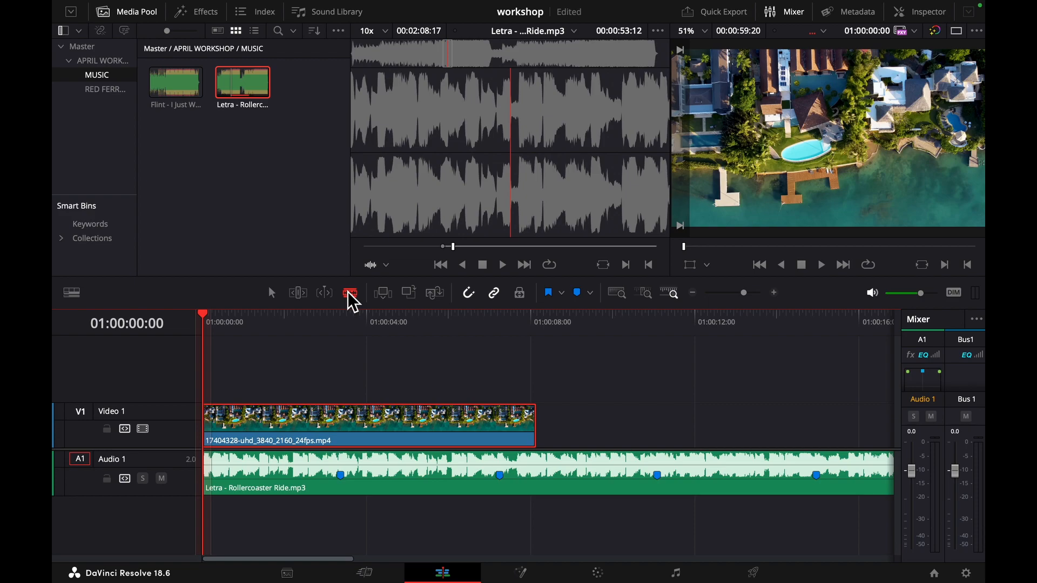
pyautogui.click(341, 425)
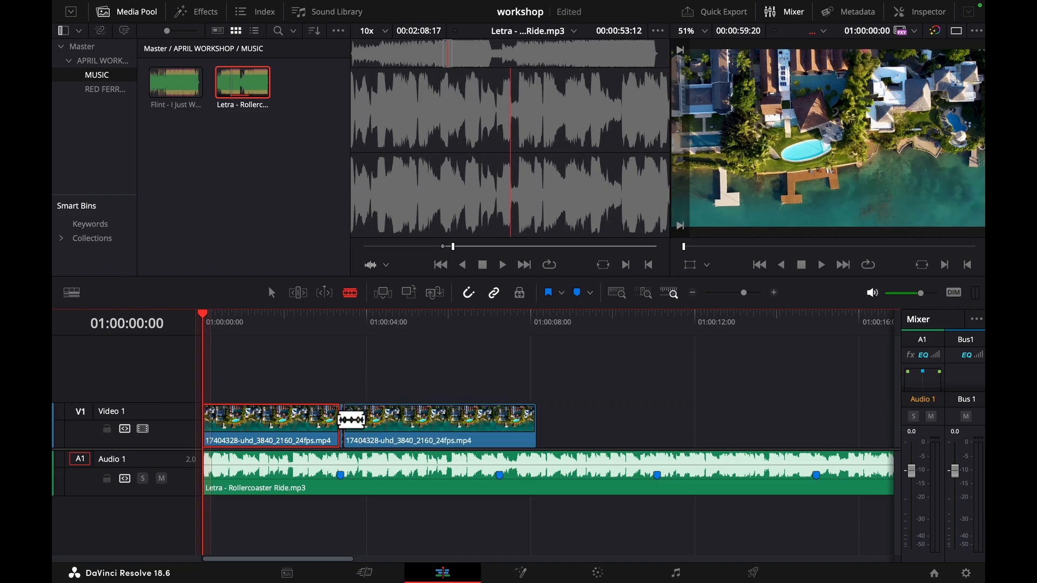
pyautogui.hotkey('ctrl', 'z')
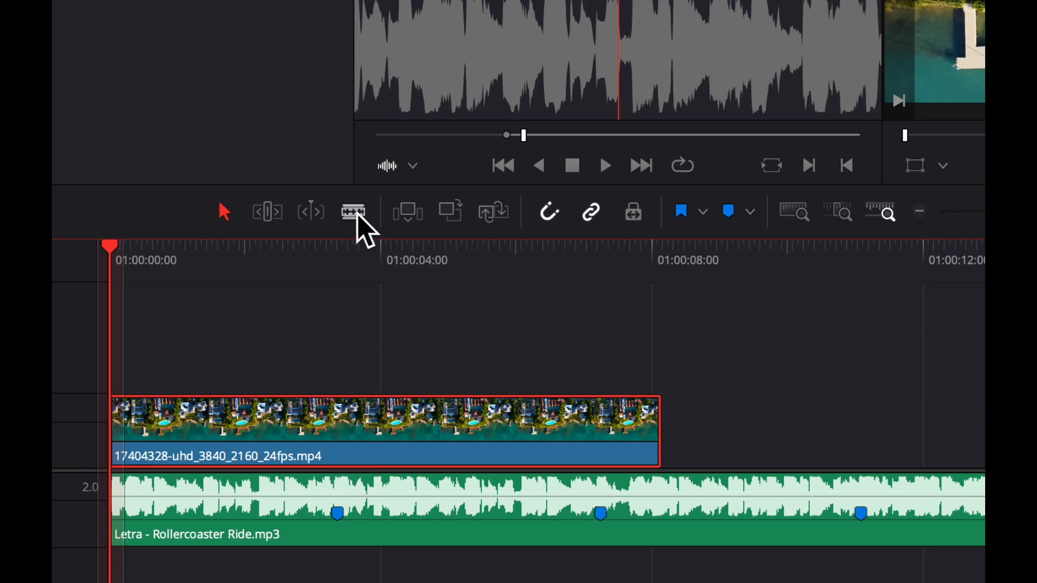
# - Switch snapping off and on again, try another blade cut at the first music marker, and undo it
pyautogui.click(355, 213)
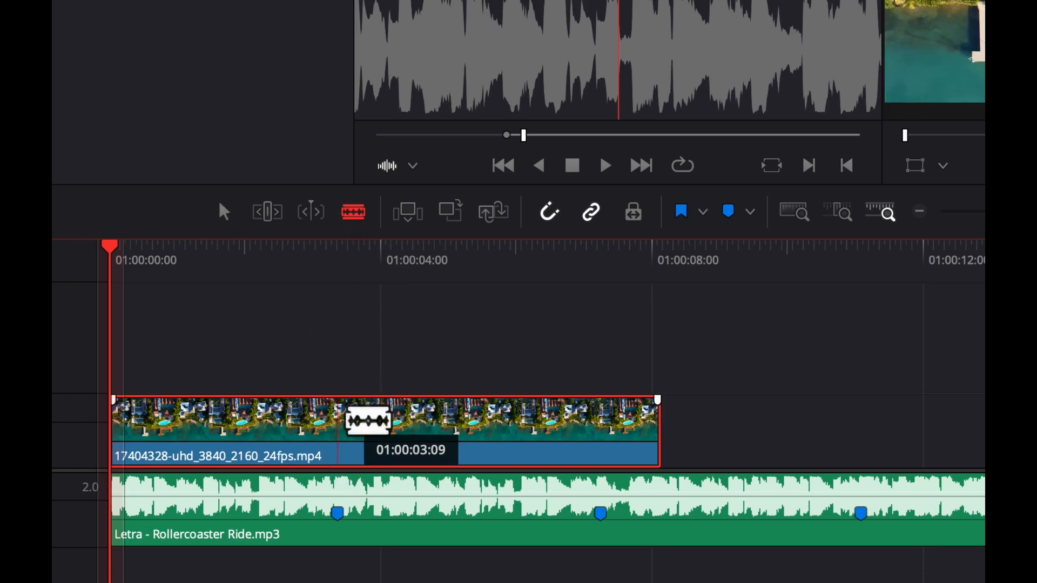
pyautogui.click(549, 215)
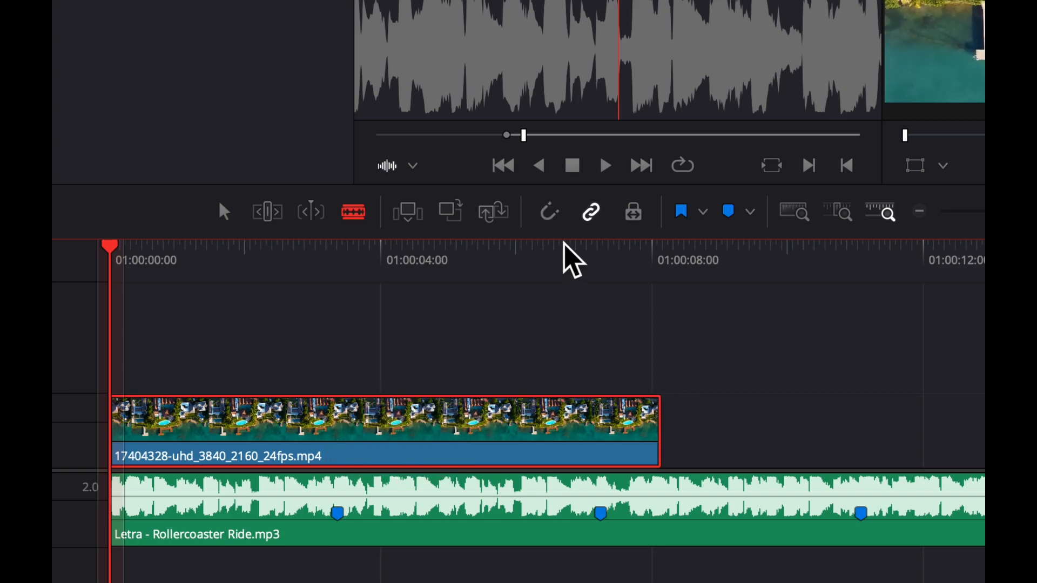
pyautogui.click(548, 214)
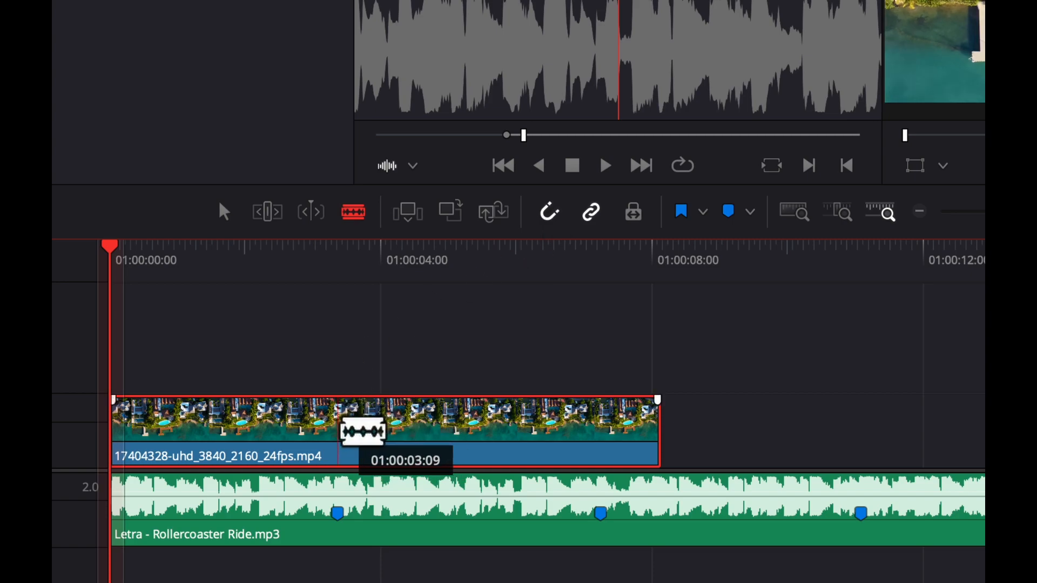
pyautogui.click(338, 432)
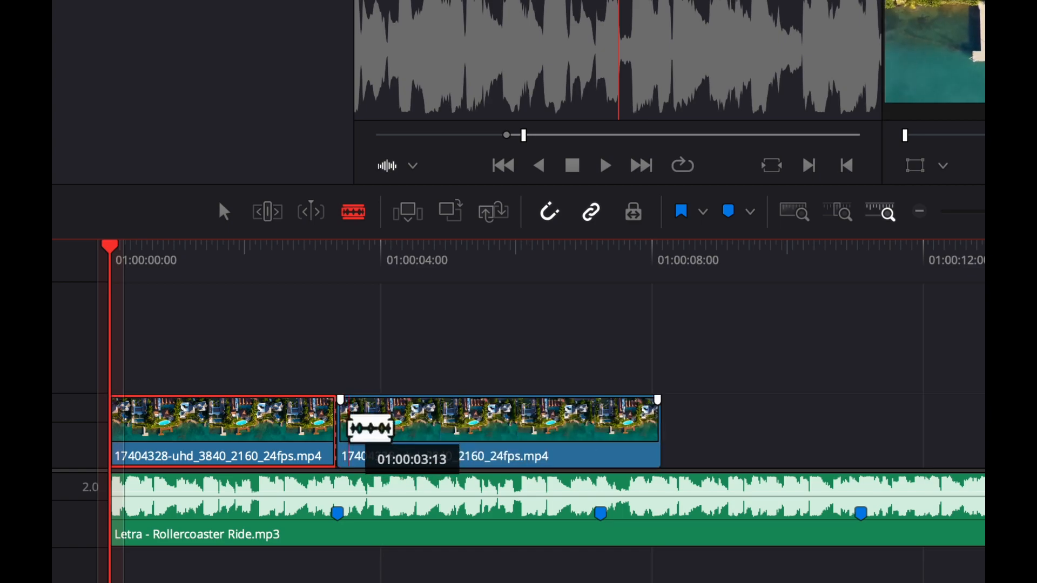
pyautogui.hotkey('ctrl', 'z')
# - Trim the end of the aerial clip on Video 1 back to the first music marker with the Selection tool
pyautogui.click(223, 212)
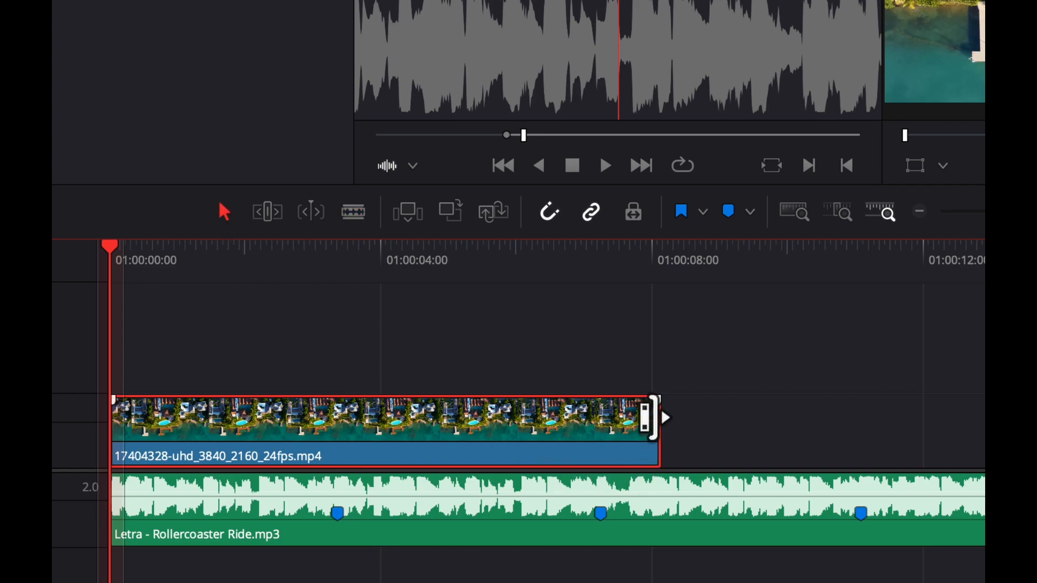
pyautogui.moveTo(650, 418); pyautogui.dragTo(332, 421)
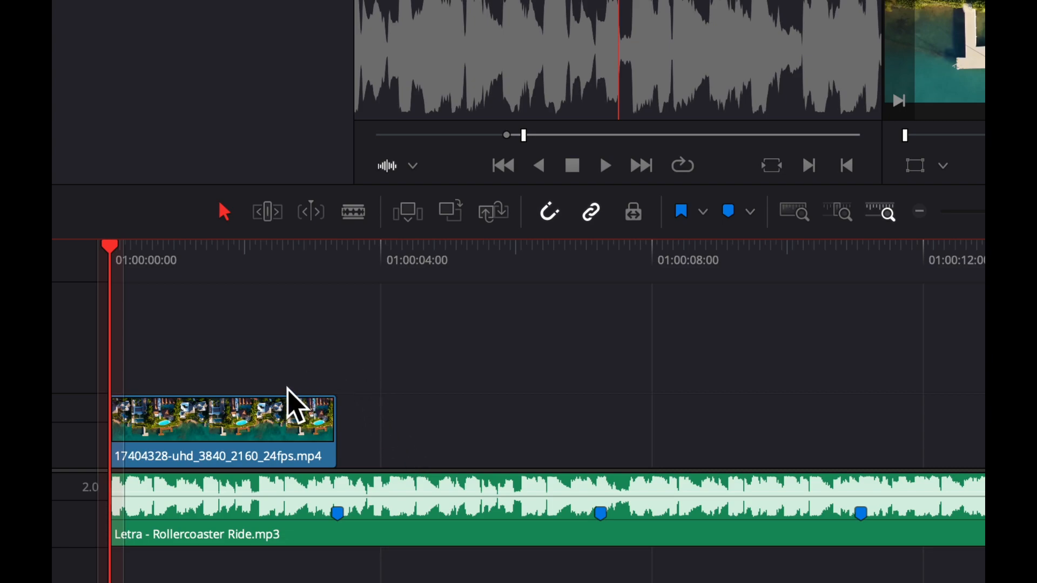
pyautogui.moveTo(310, 397)
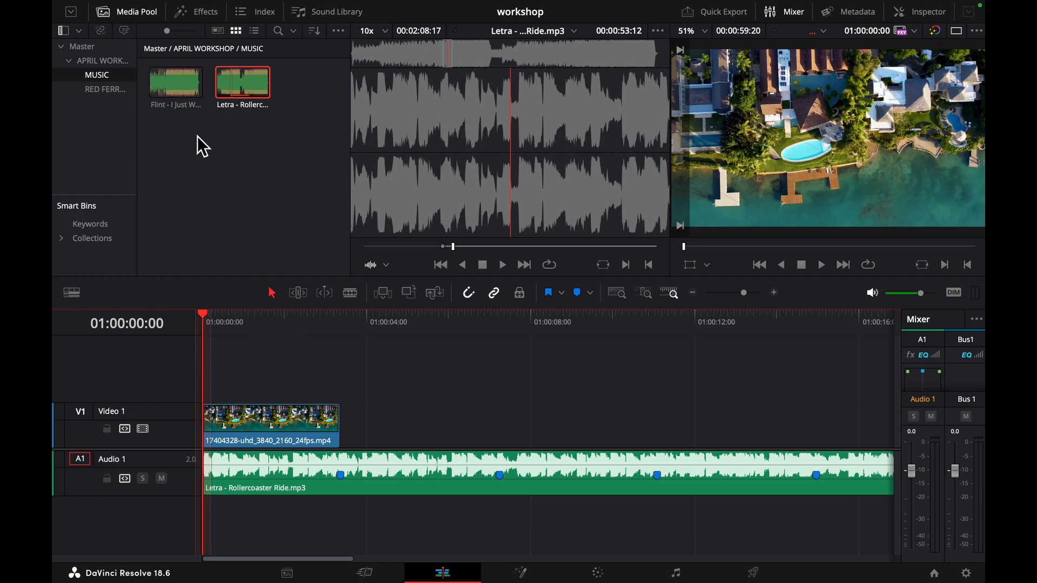
# - Open the RED FERRARI MODEL bin and play the opening of the timeline to about 01:00:02:03
pyautogui.click(102, 89)
pyautogui.click(243, 238)
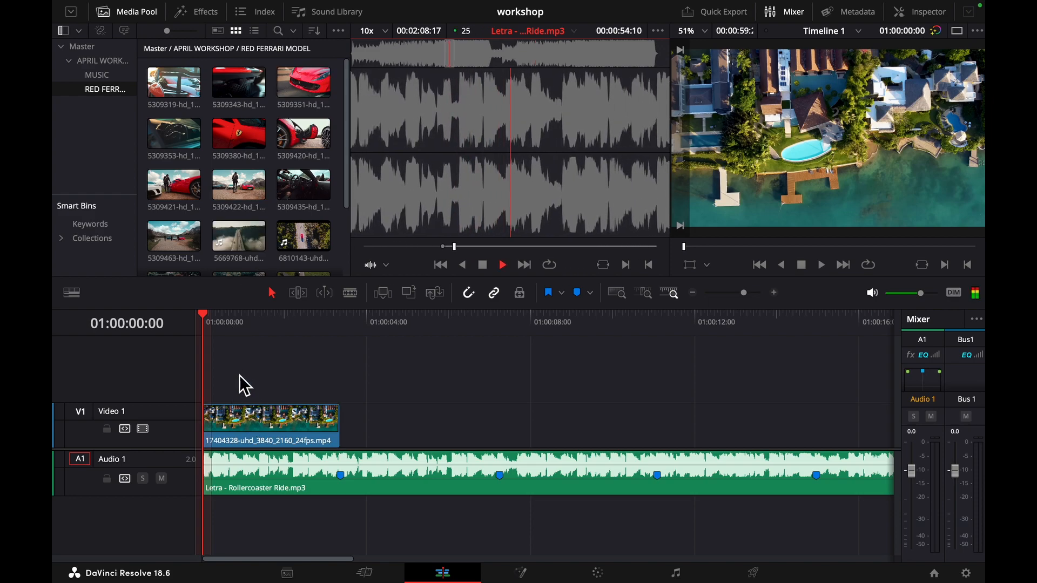
pyautogui.click(225, 324)
pyautogui.press('space')
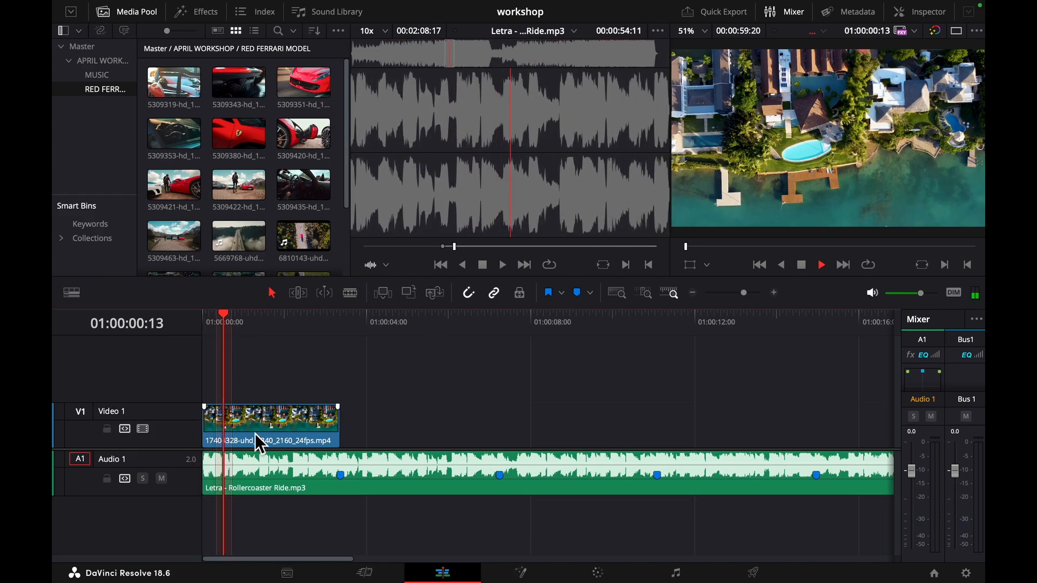
pyautogui.press('space')
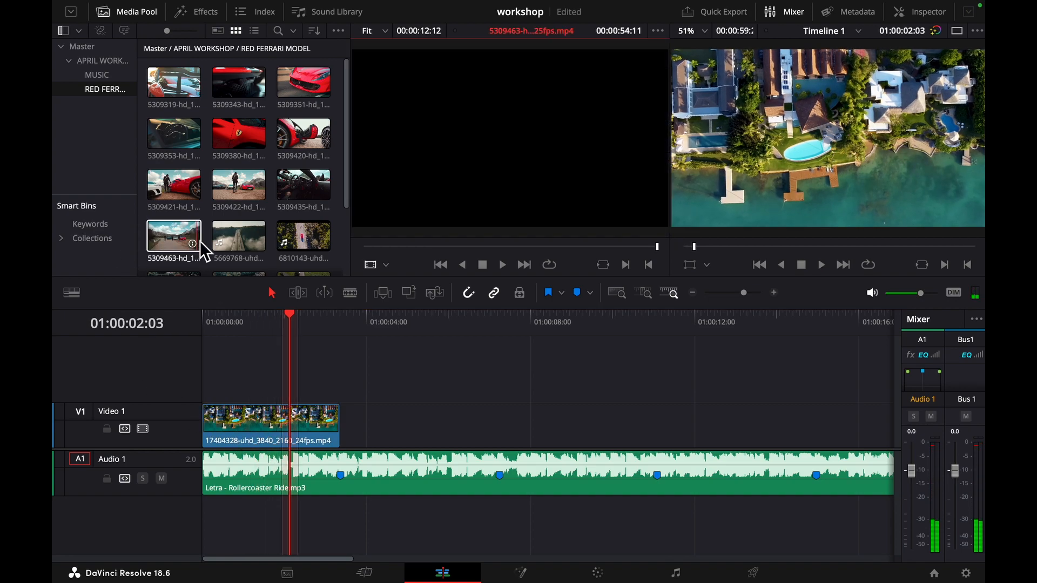
# - Load the 5309463 clip of the parked cars into the source viewer and preview it from near its start
pyautogui.scroll(-1, 270, 249)
pyautogui.click(193, 200)
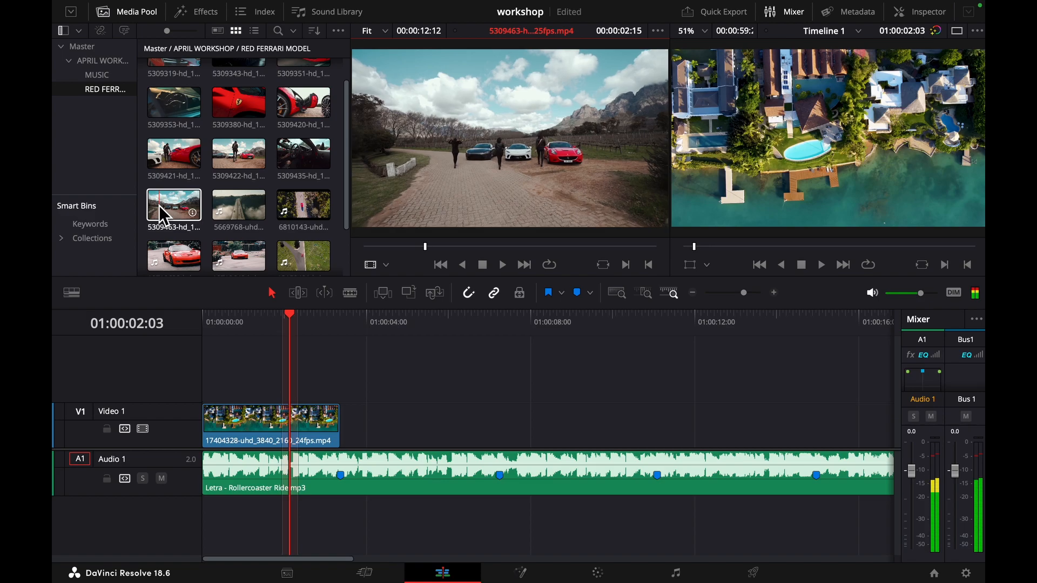
pyautogui.click(164, 205)
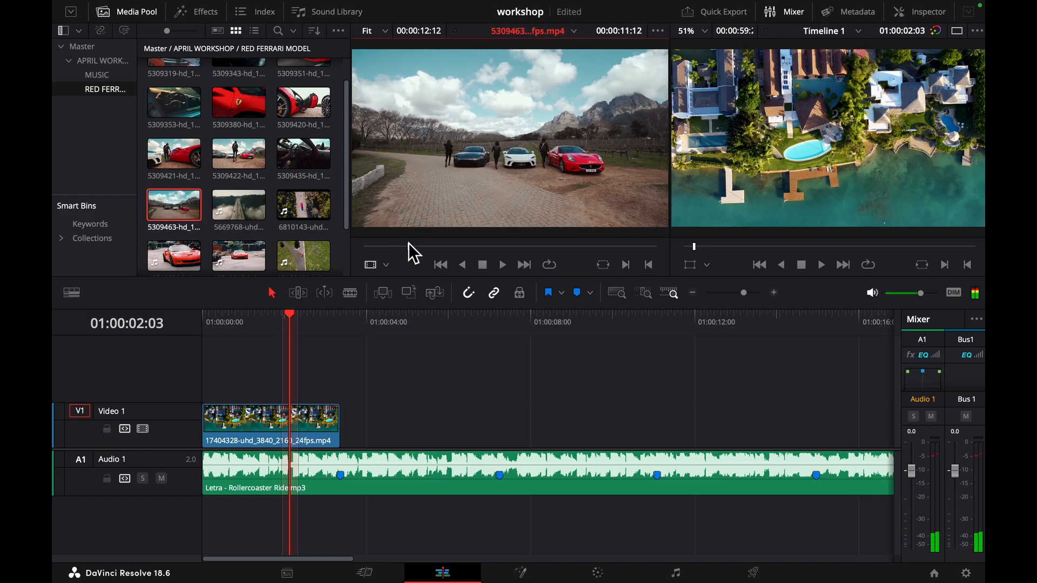
pyautogui.click(409, 246)
pyautogui.press('space')
pyautogui.moveTo(424, 249); pyautogui.dragTo(395, 258)
pyautogui.press('space')
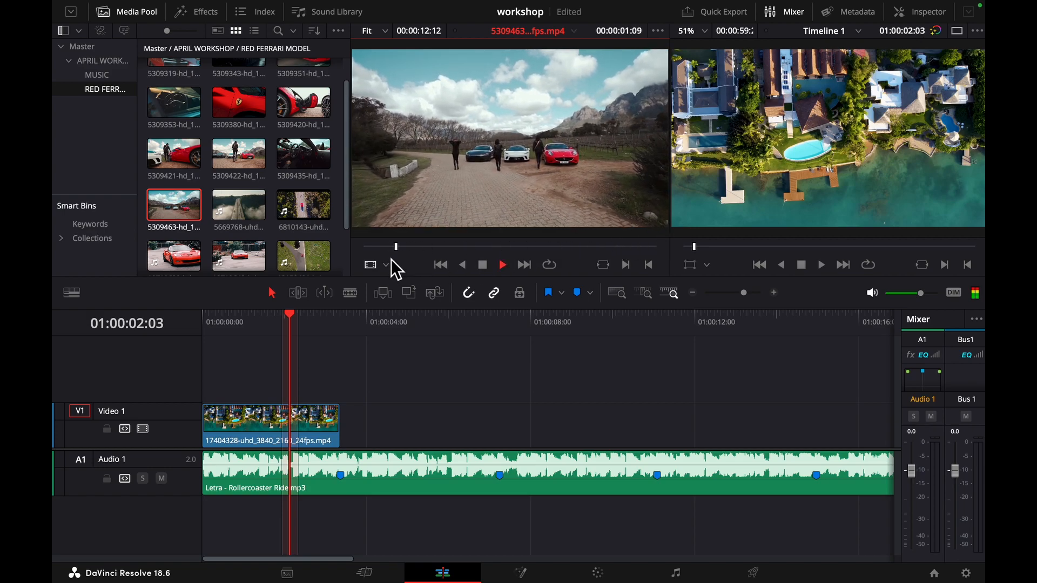
# - Mark a 00:00:02:08 range in the 5309463 clip and place it after the aerial clip, extending its end to the second music marker
pyautogui.press('space')
pyautogui.press('space')
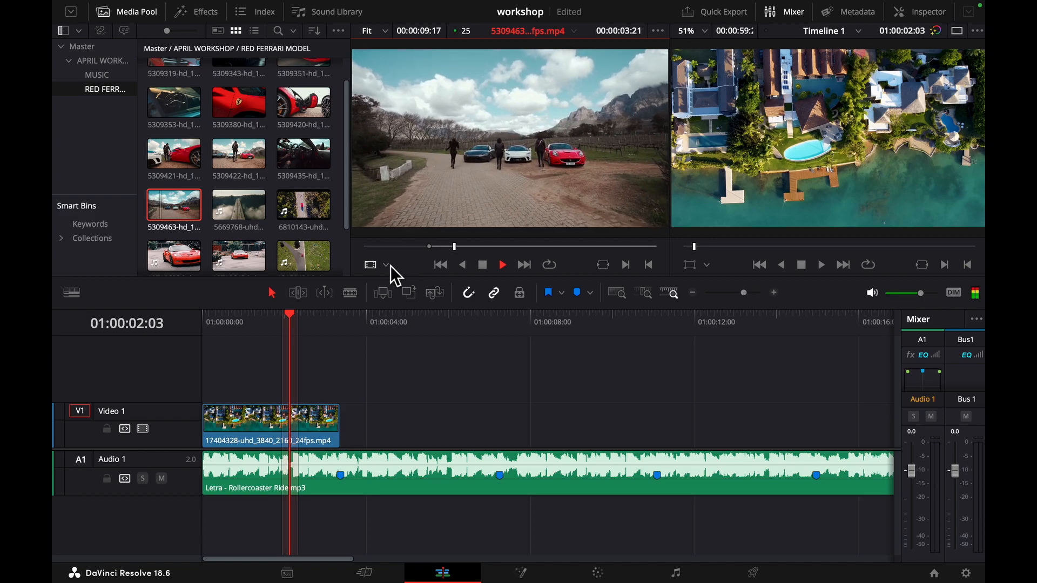
pyautogui.press('o')
pyautogui.press('space')
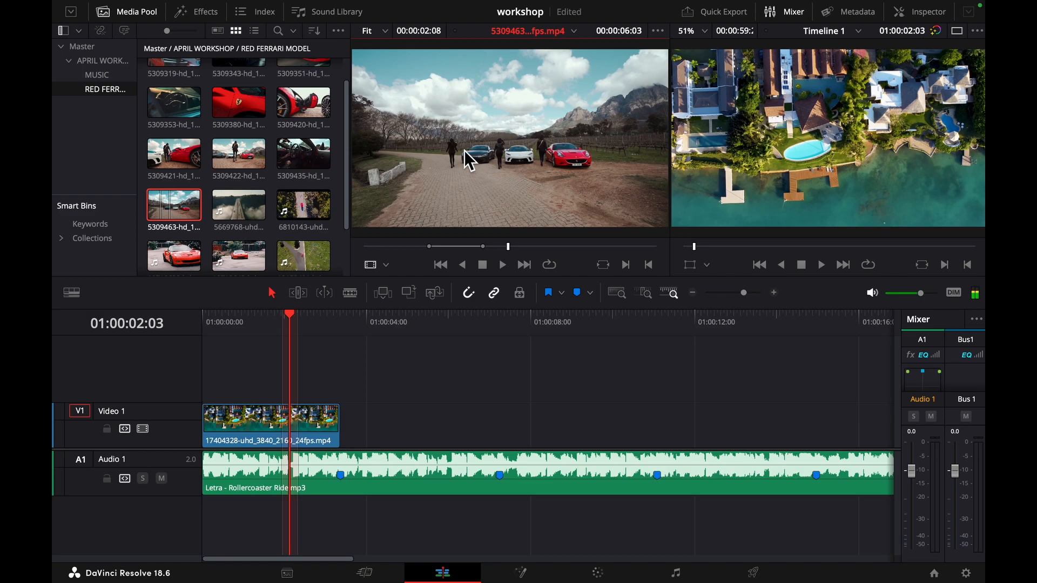
pyautogui.moveTo(462, 151); pyautogui.dragTo(496, 426)
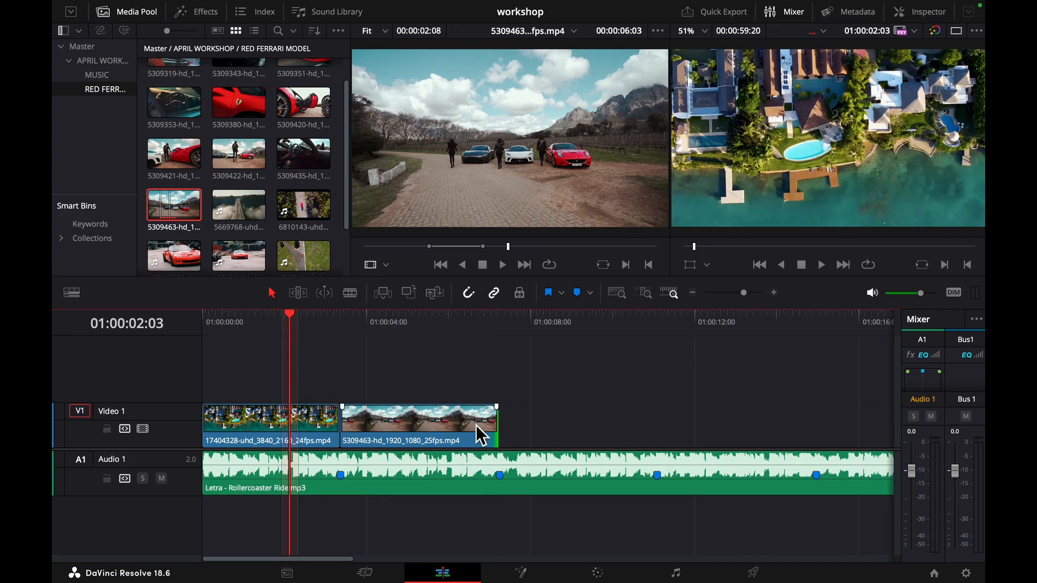
# - Play the timeline twice across both video clips to check the cut against the music markers
pyautogui.press('space')
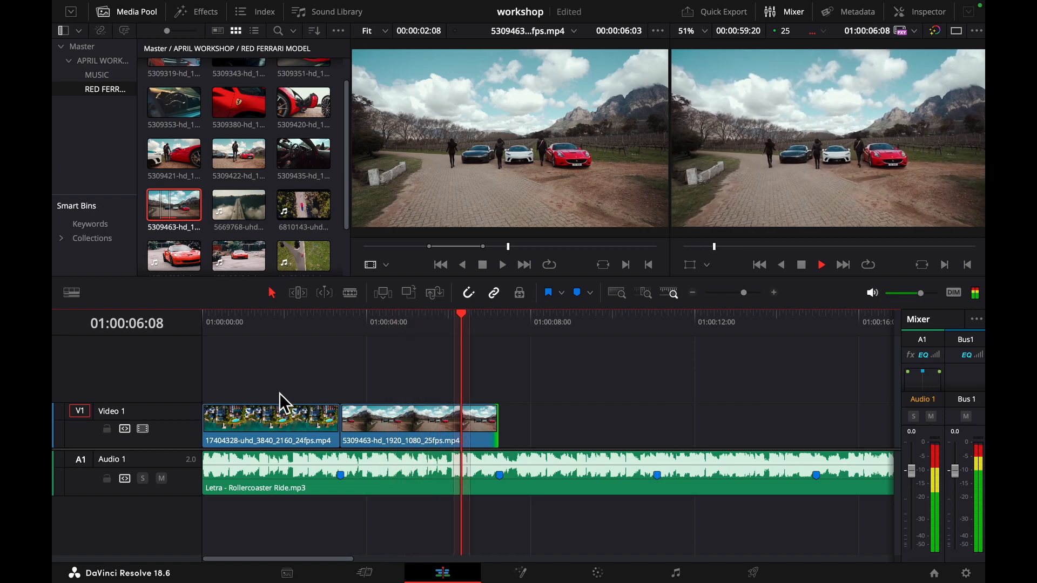
pyautogui.press('space')
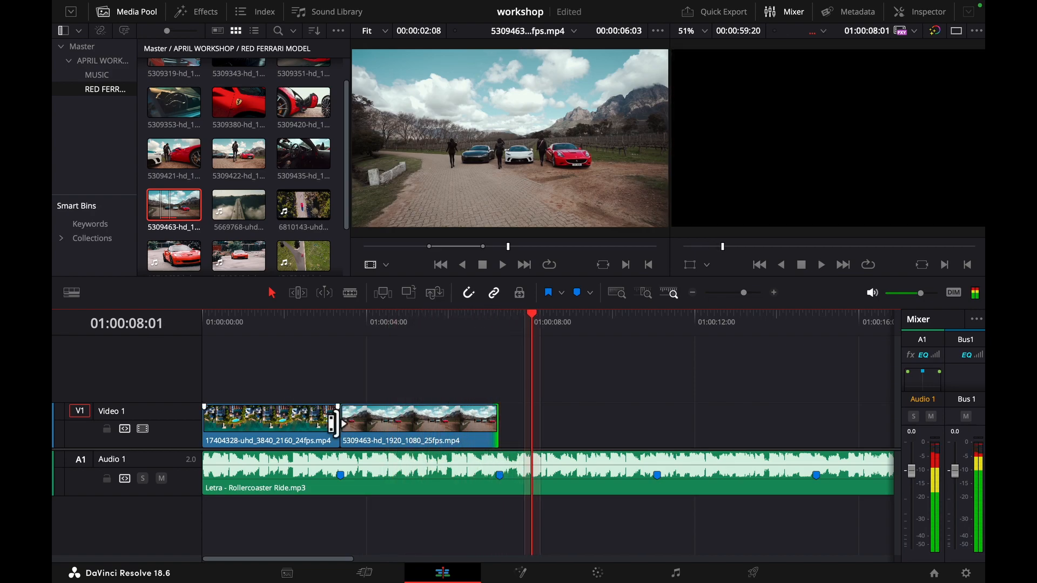
pyautogui.click(284, 325)
pyautogui.press('space')
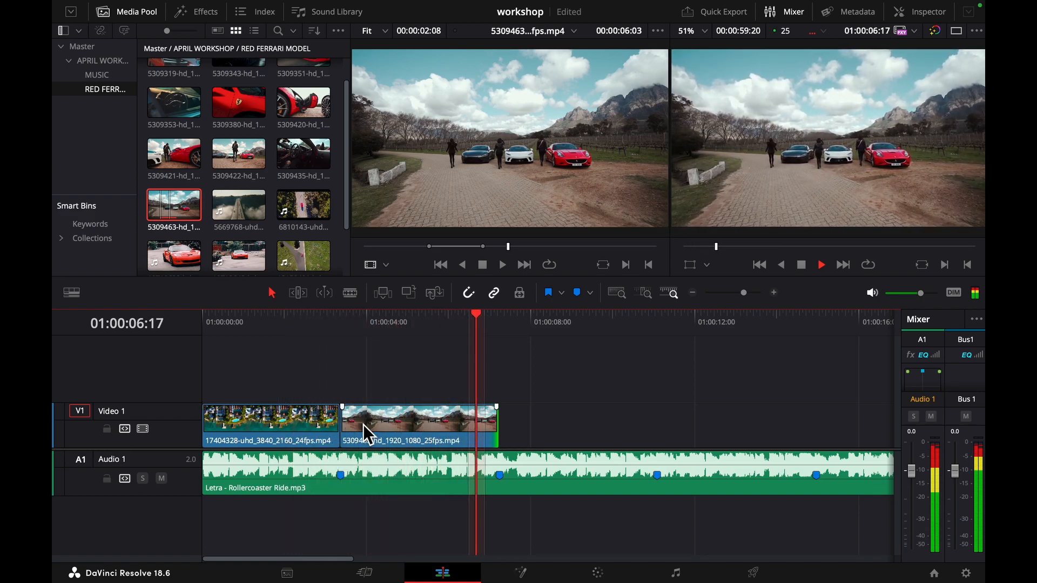
pyautogui.press('space')
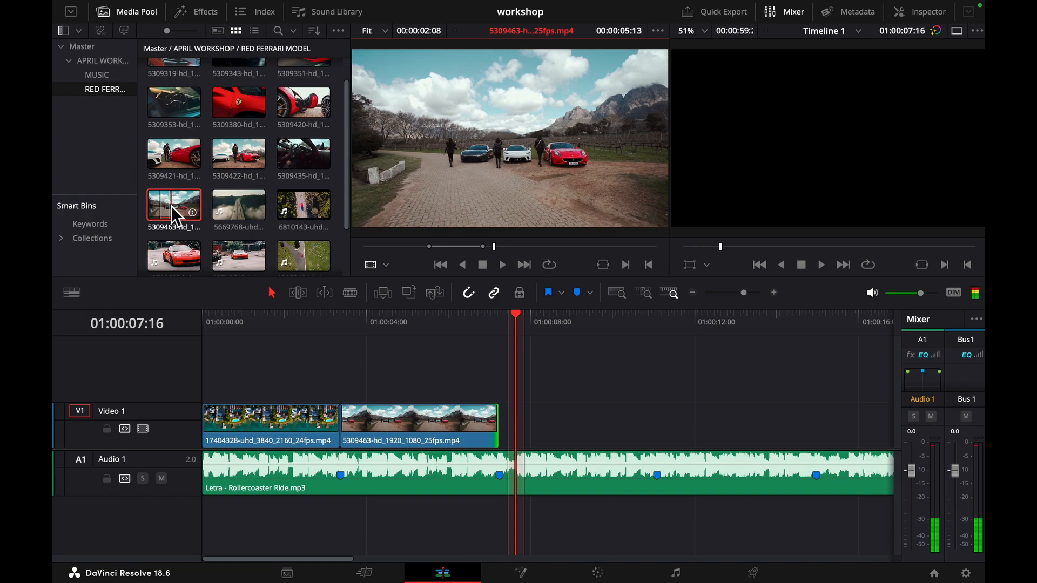
# - Load the 5309422 clip of the woman facing the cars and mark an in point at about 00:00:04:16
pyautogui.click(235, 153)
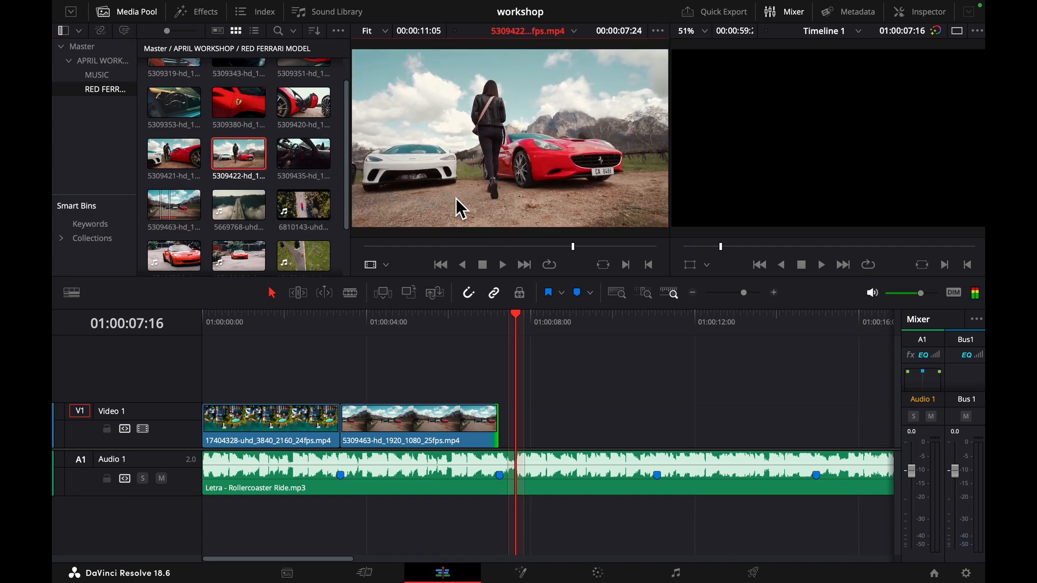
pyautogui.moveTo(408, 243); pyautogui.dragTo(481, 241)
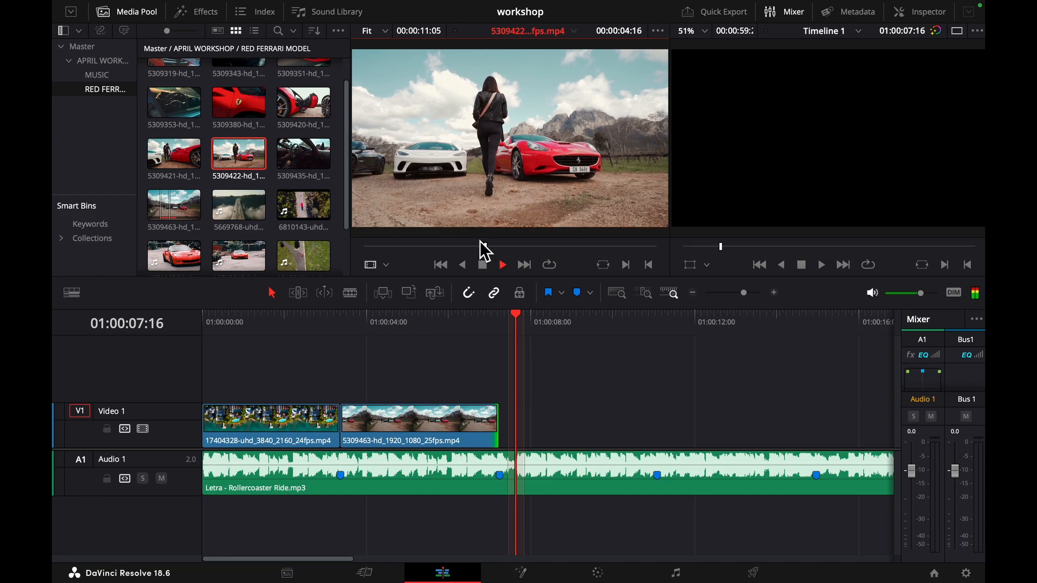
pyautogui.press('i')
pyautogui.press('space')
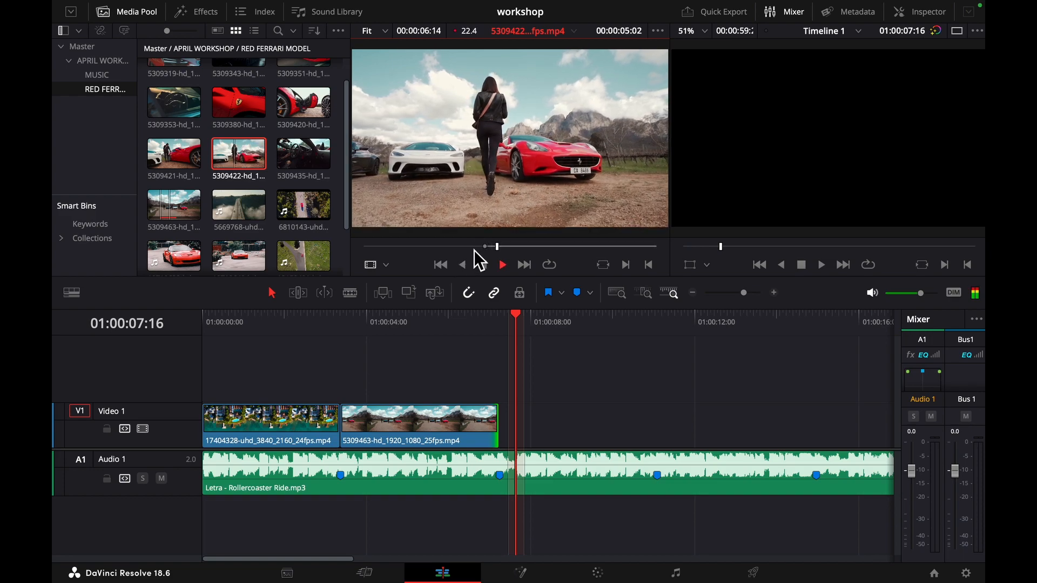
# - Place the marked 5309422 clip after the parked-cars clip and trim its end to the third music marker
pyautogui.moveTo(496, 223); pyautogui.dragTo(578, 429)
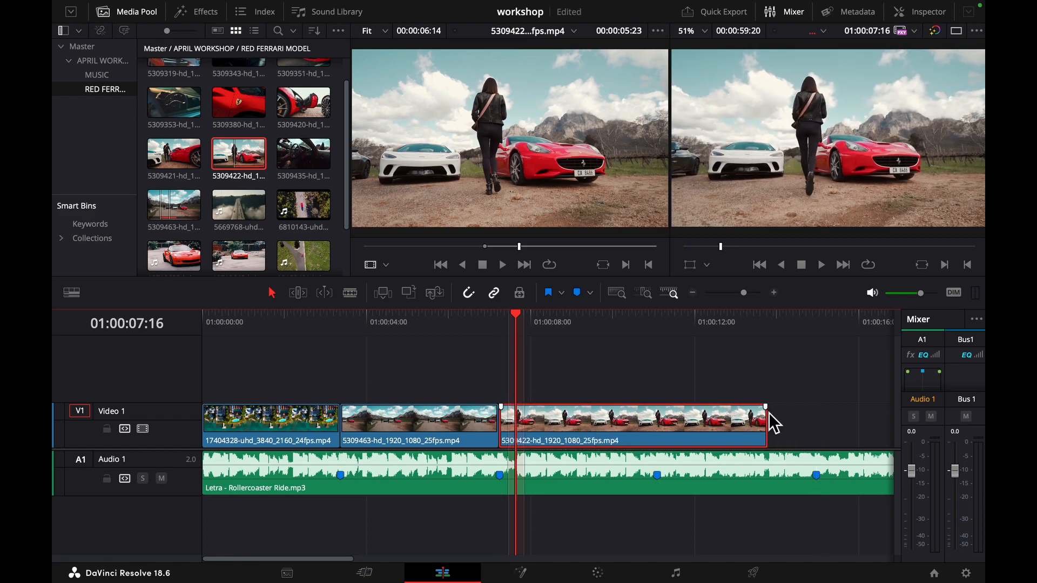
pyautogui.moveTo(761, 417); pyautogui.dragTo(656, 424)
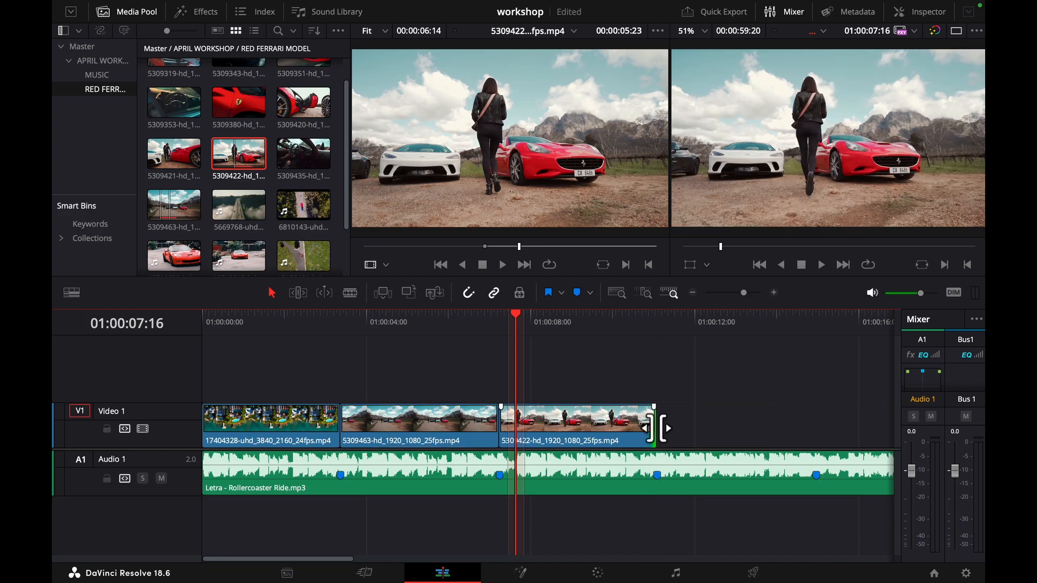
# - Zoom the timeline out and in to examine the three clips against the music markers
pyautogui.scroll(-5, 390, 501)
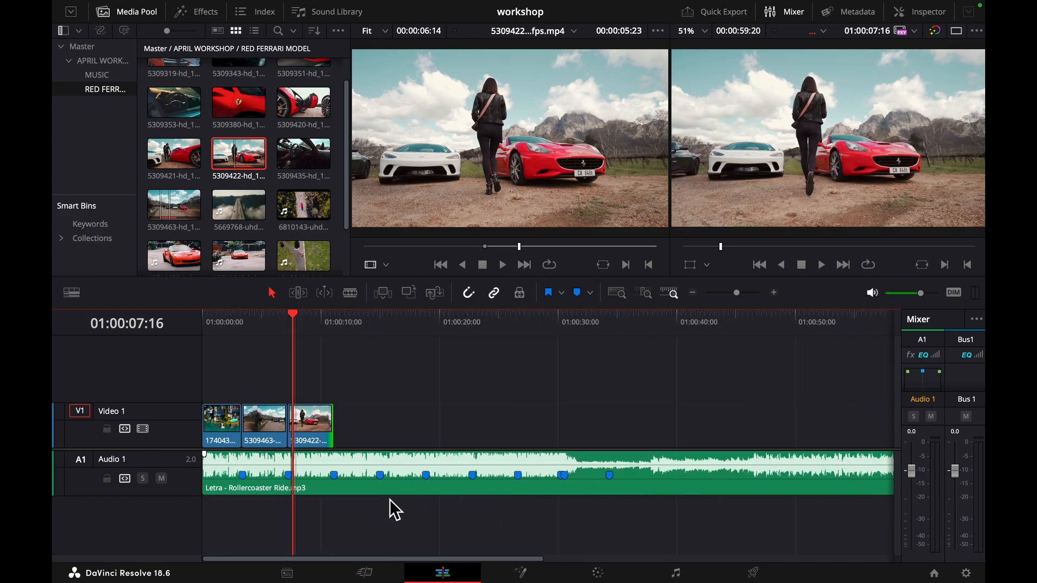
pyautogui.scroll(2, 376, 487)
pyautogui.scroll(1, 374, 484)
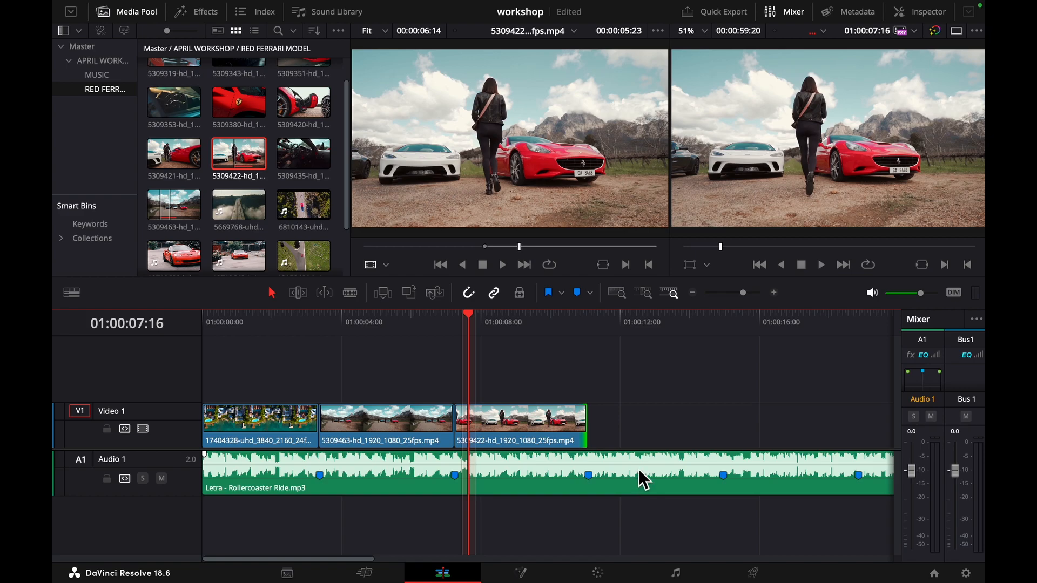
pyautogui.scroll(-3, 638, 475)
pyautogui.scroll(5, 510, 419)
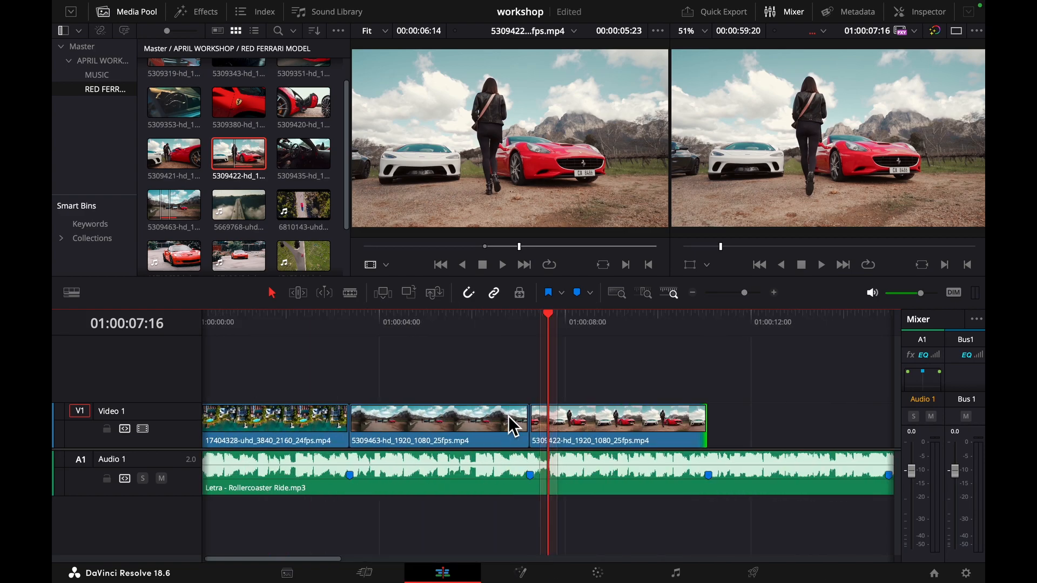
pyautogui.scroll(-2, 561, 441)
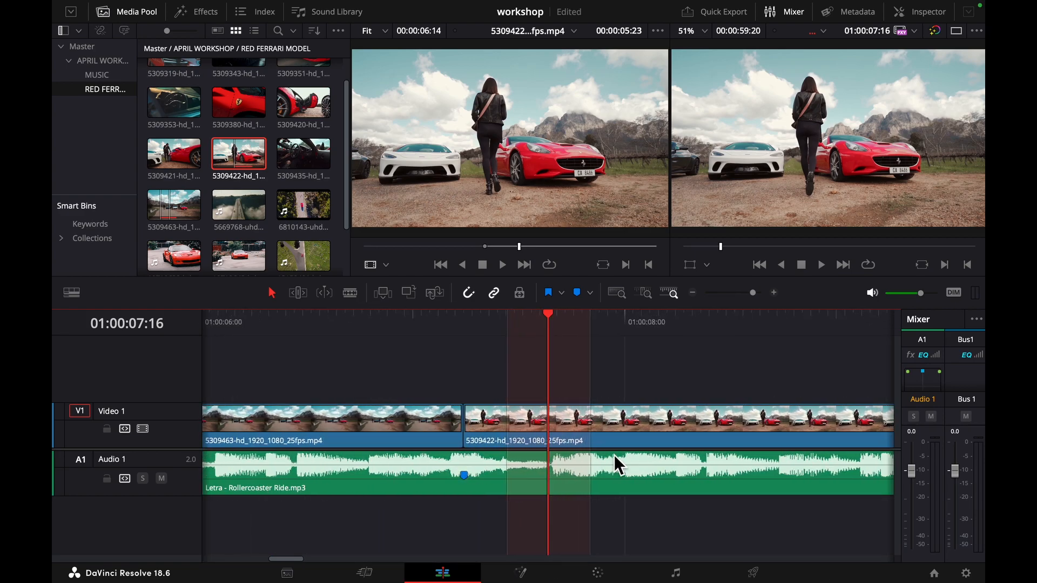
pyautogui.scroll(-5, 616, 456)
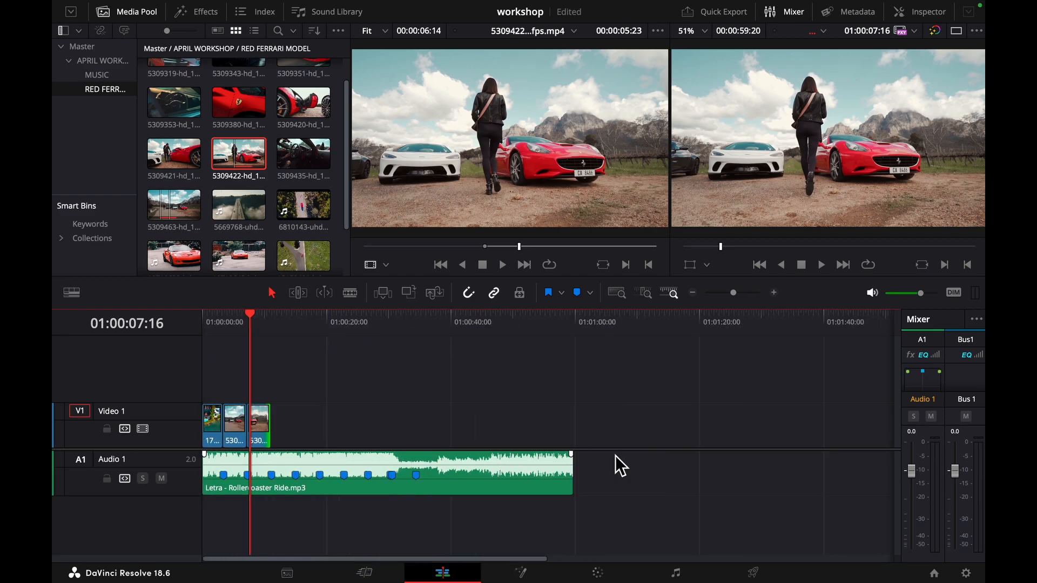
pyautogui.scroll(6, 454, 408)
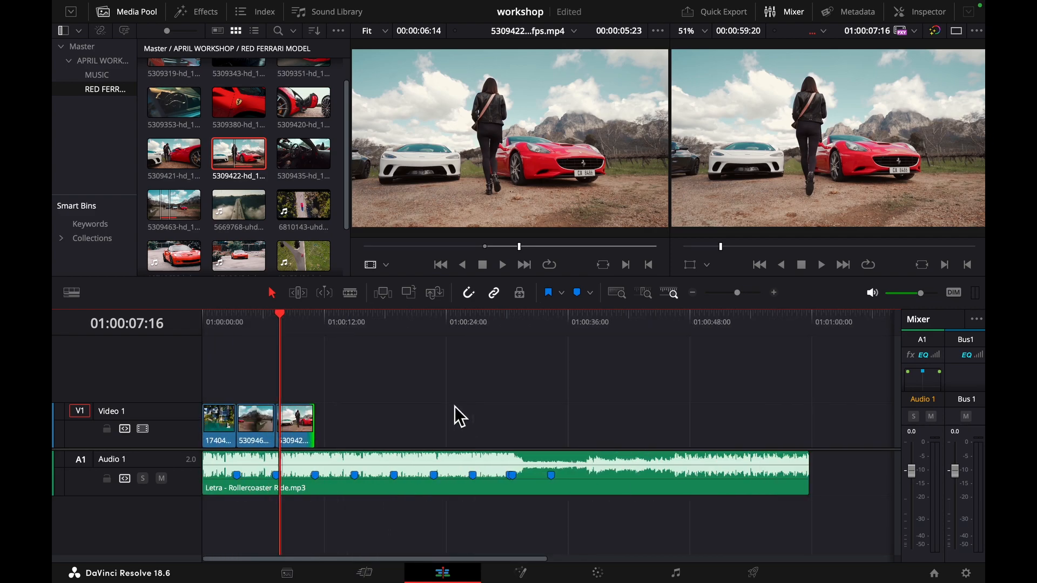
pyautogui.scroll(2, 456, 409)
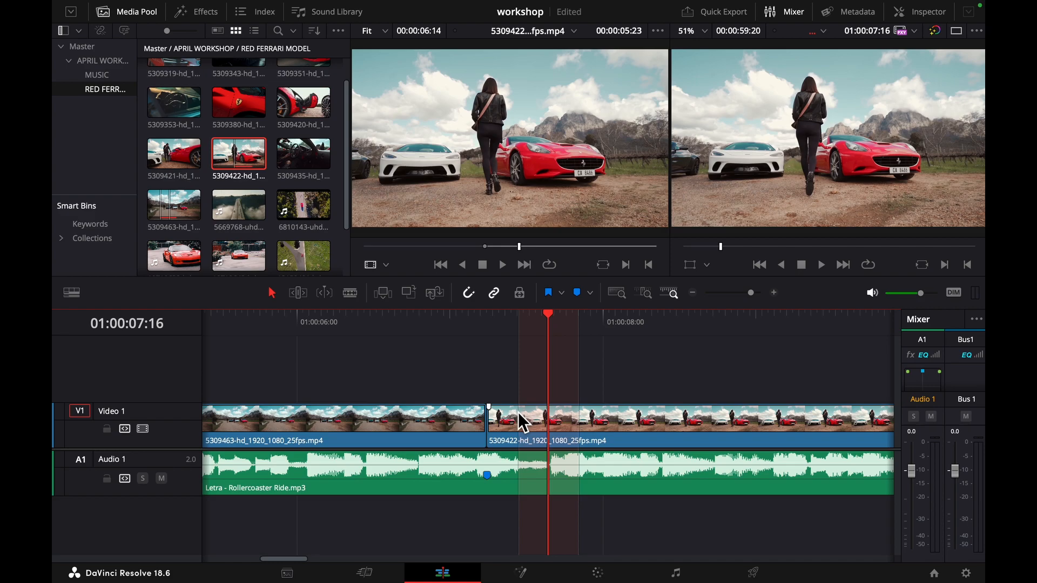
pyautogui.press('q')
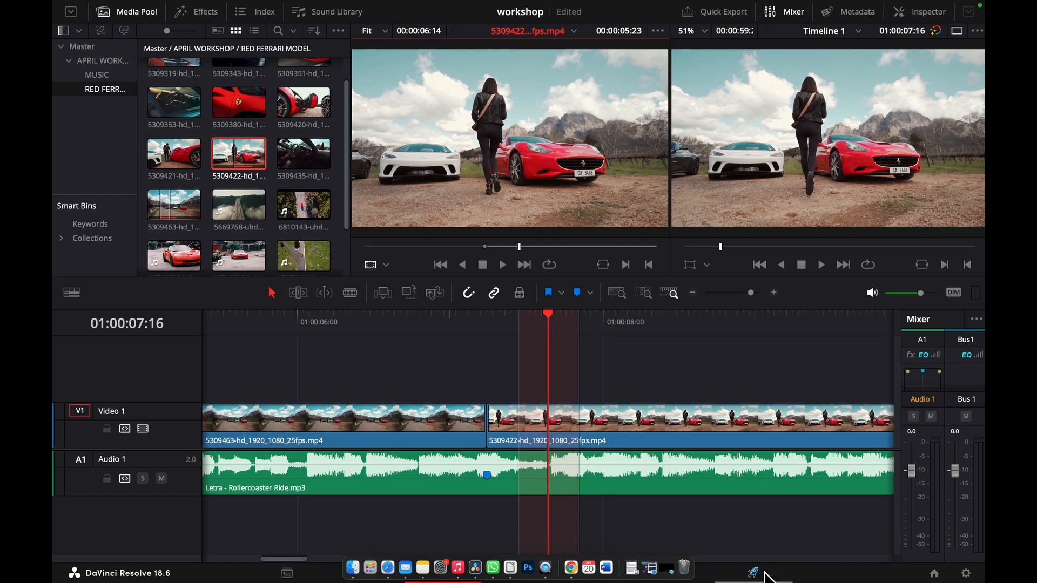
pyautogui.scroll(-5, 571, 424)
pyautogui.scroll(-3, 565, 426)
pyautogui.scroll(8, 554, 429)
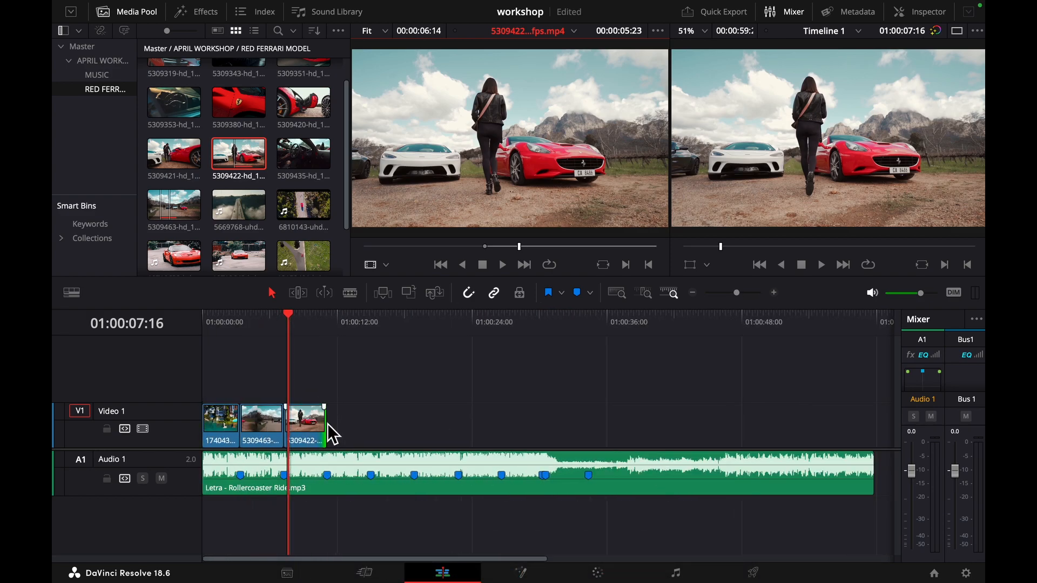
pyautogui.scroll(-5, 392, 437)
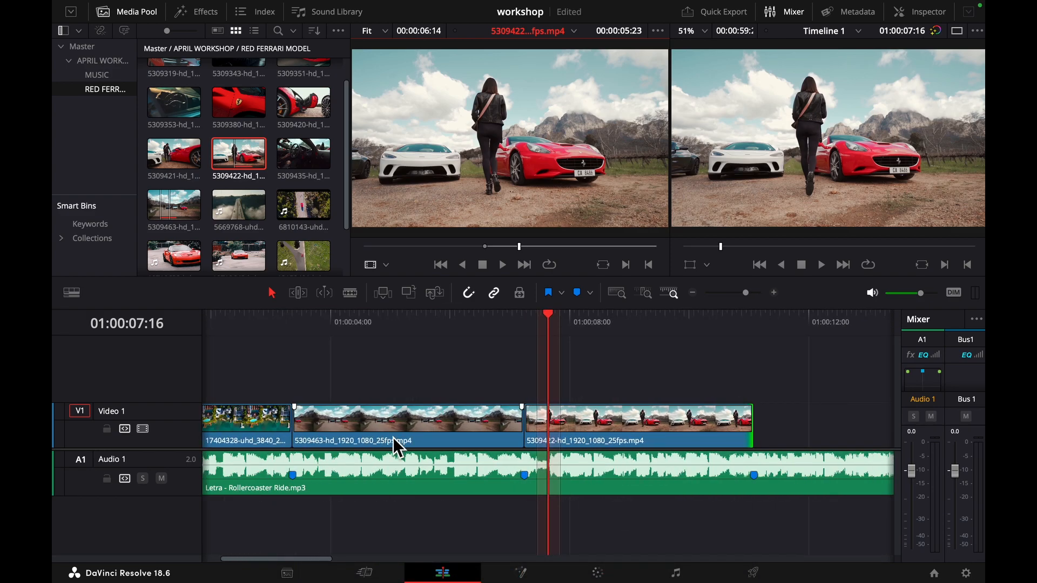
# - Vary the Video 1 track's height between small and large, finishing with a taller track and larger clip thumbnails
pyautogui.scroll(3, 394, 438)
pyautogui.scroll(3, 393, 439)
pyautogui.scroll(-5, 393, 439)
pyautogui.scroll(4, 412, 436)
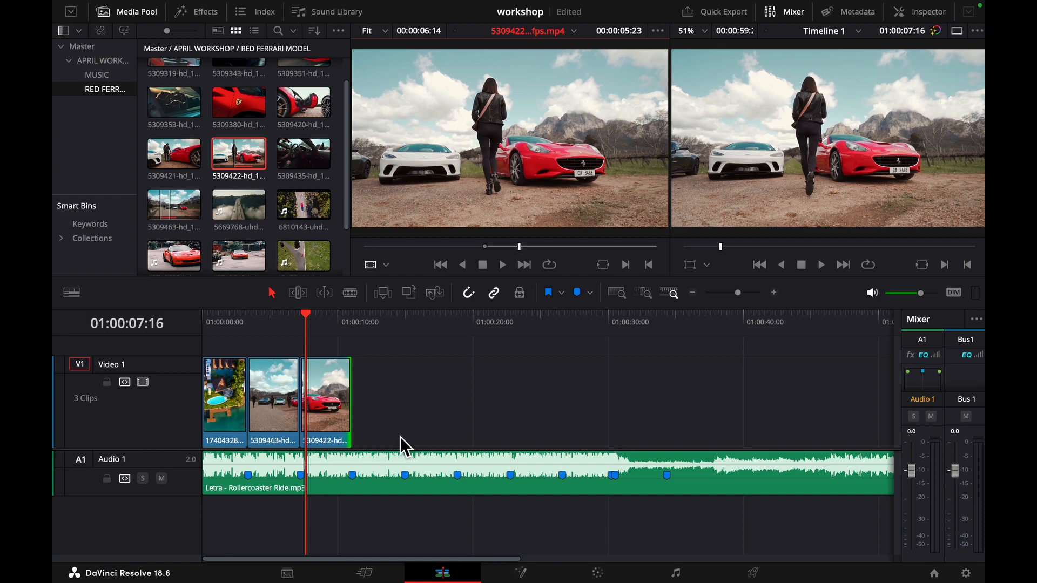
pyautogui.scroll(-4, 335, 427)
pyautogui.scroll(4, 330, 418)
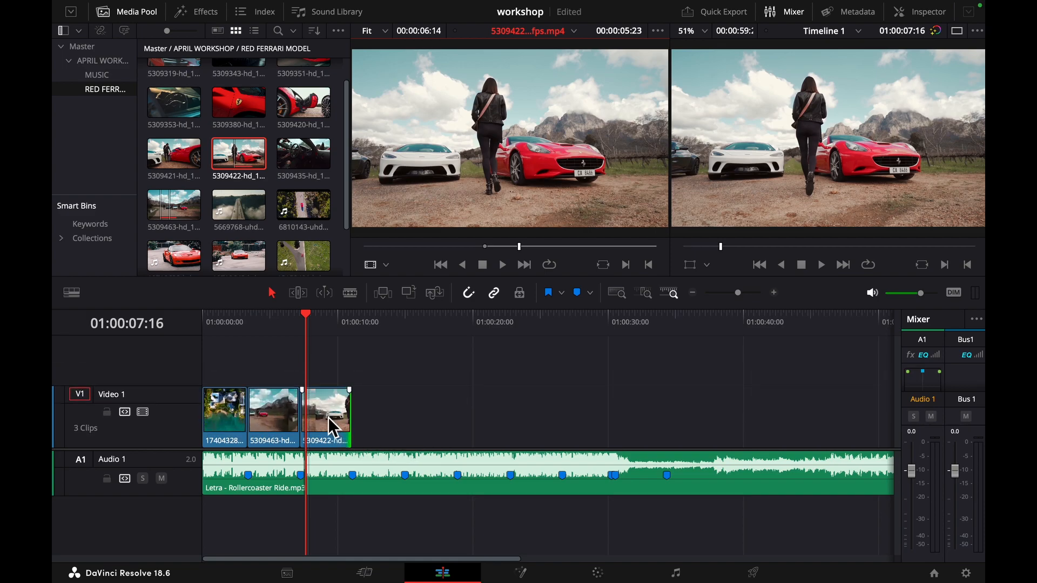
pyautogui.scroll(-3, 328, 419)
pyautogui.scroll(4, 328, 420)
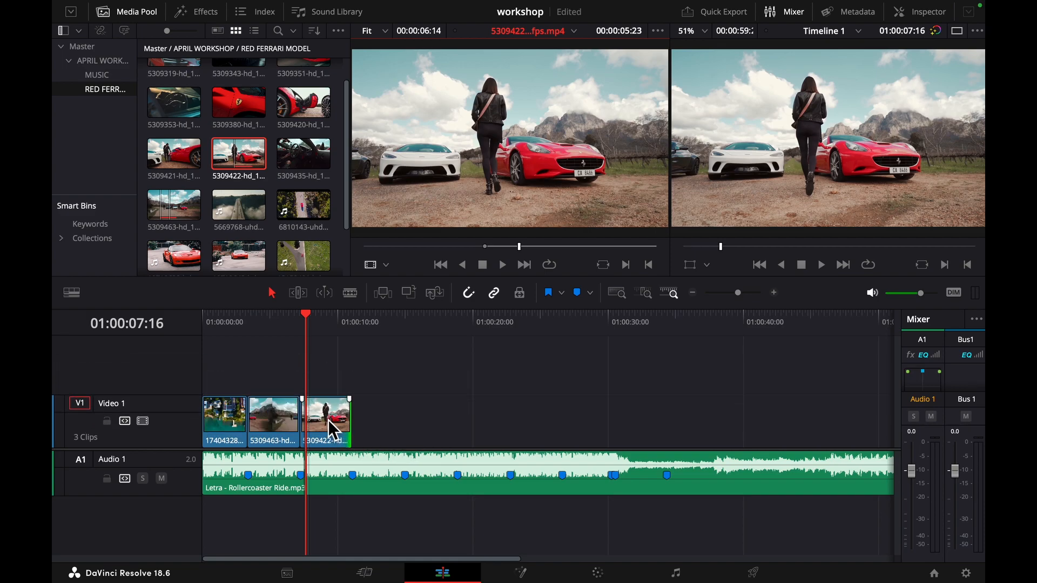
pyautogui.scroll(-3, 330, 422)
pyautogui.scroll(-3, 329, 420)
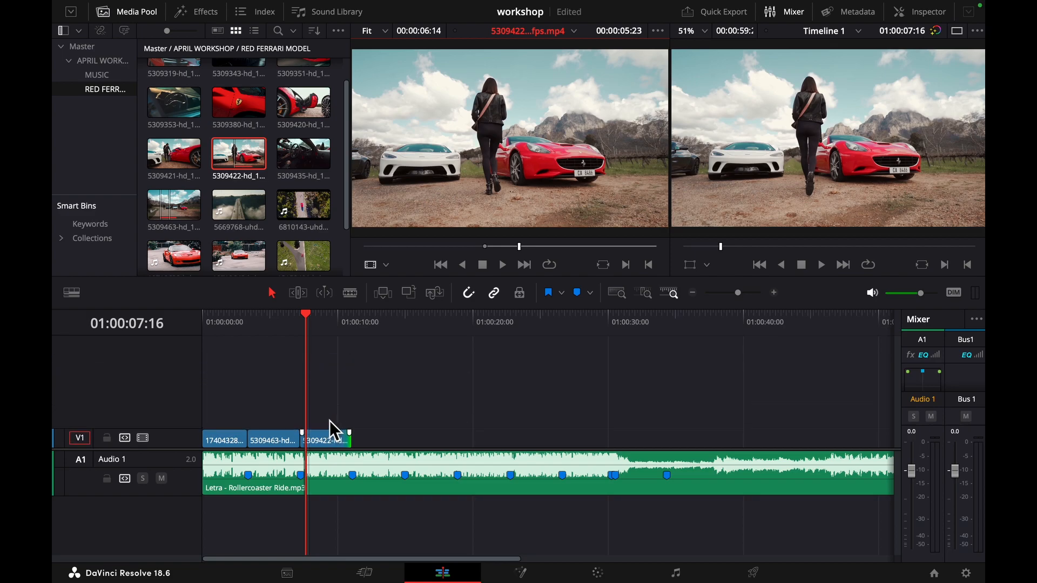
pyautogui.scroll(4, 329, 421)
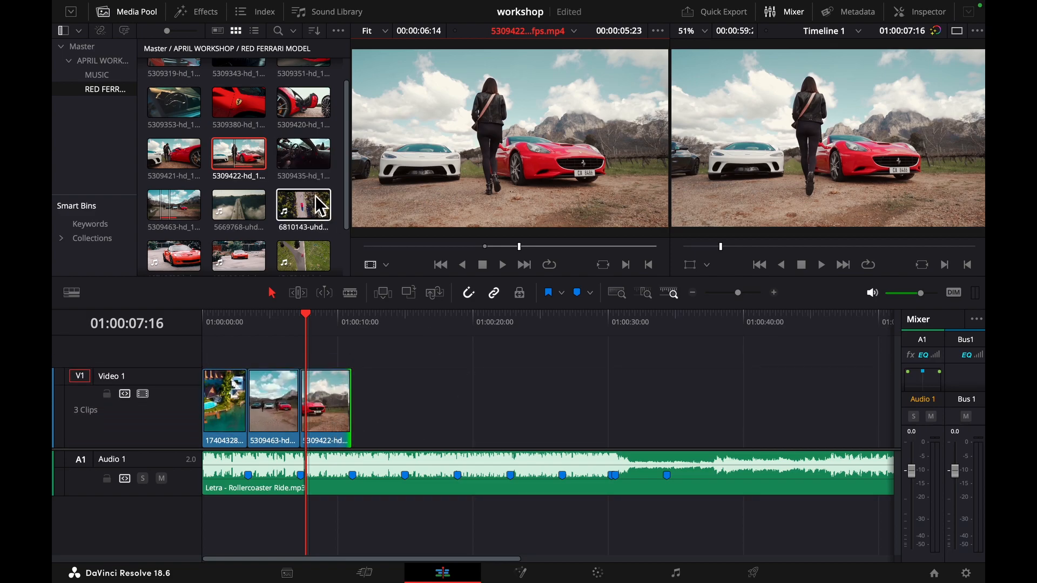
# - Play the 5309422 clip in the source viewer and play the timeline from within its third clip
pyautogui.press('space')
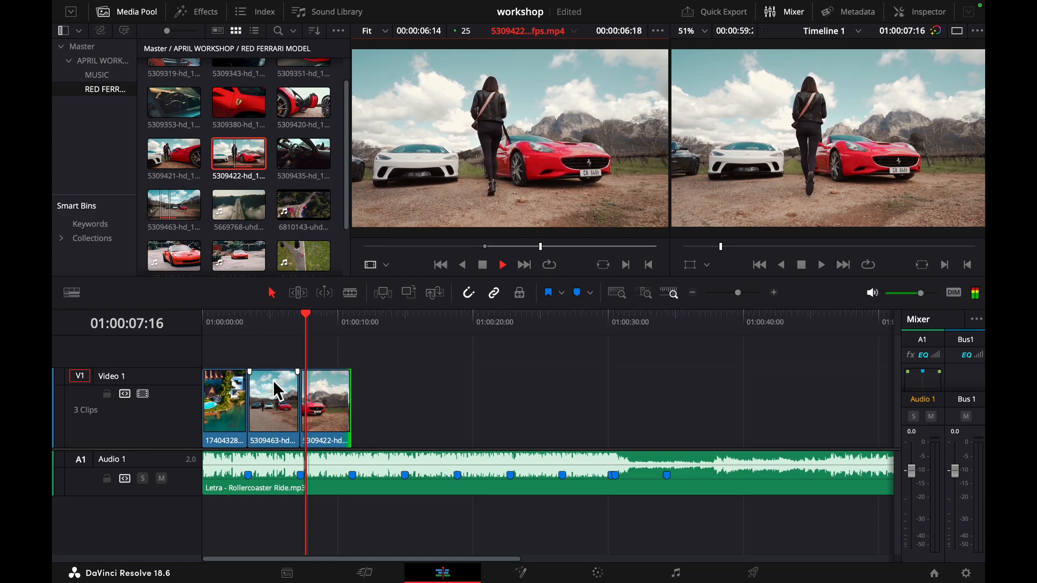
pyautogui.click(304, 317)
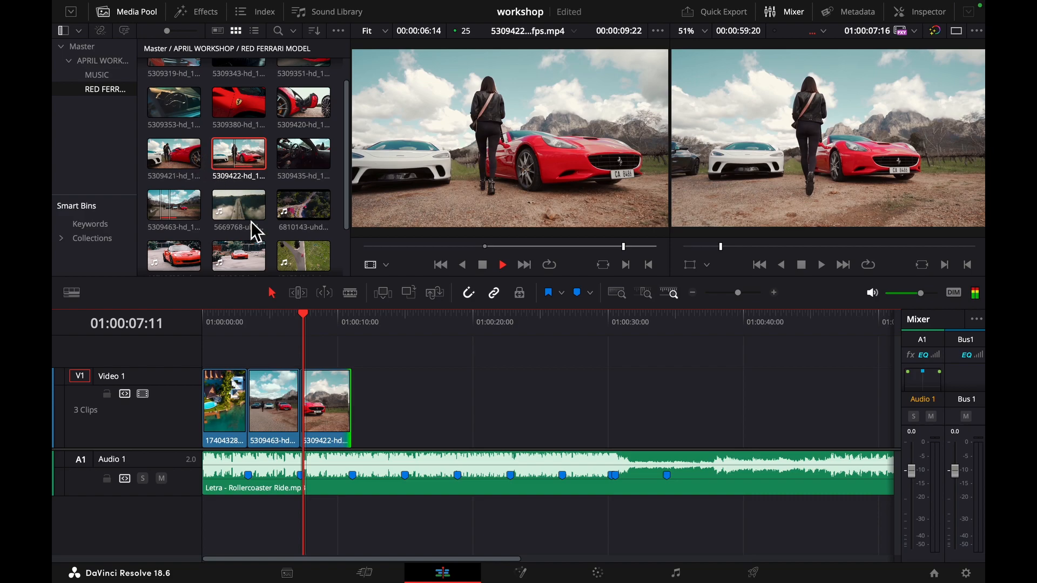
pyautogui.click(322, 323)
# - Load the 5309421 clip of the woman touching the red car, preview it and mark an in point at 00:00:04:20
pyautogui.click(185, 154)
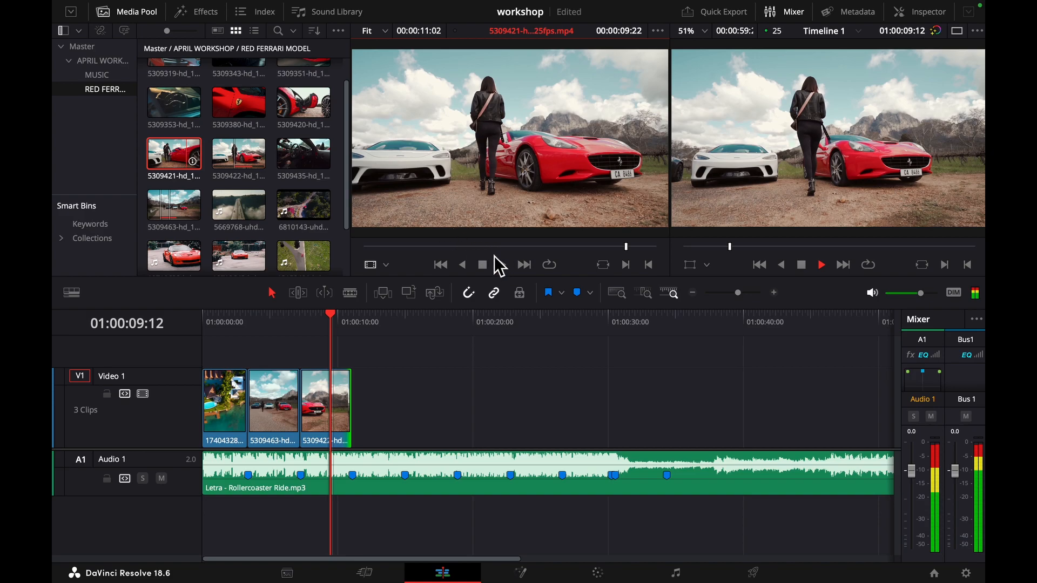
pyautogui.moveTo(421, 247); pyautogui.dragTo(491, 254)
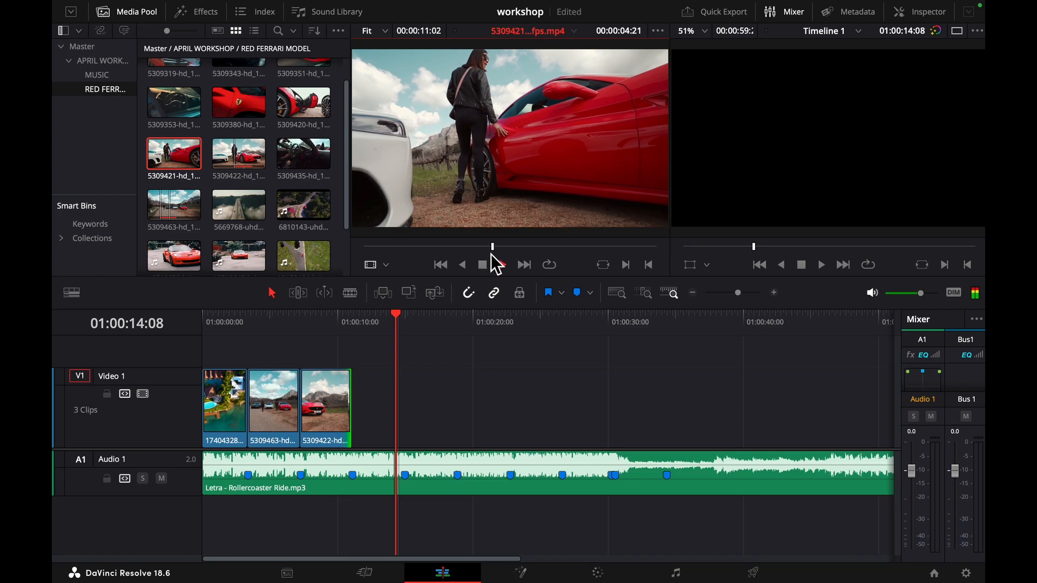
pyautogui.press('space')
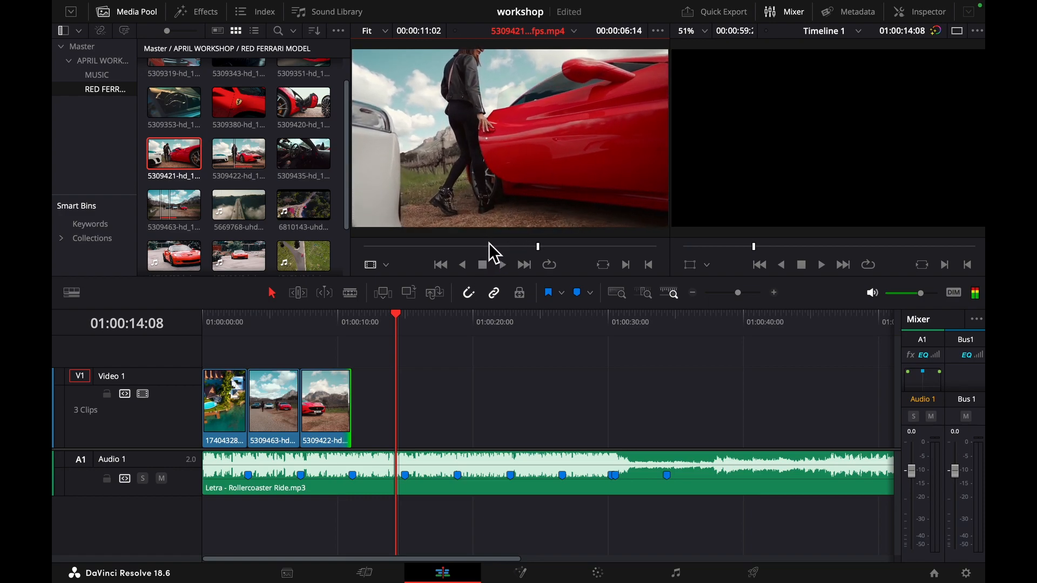
pyautogui.click(490, 245)
pyautogui.press('i')
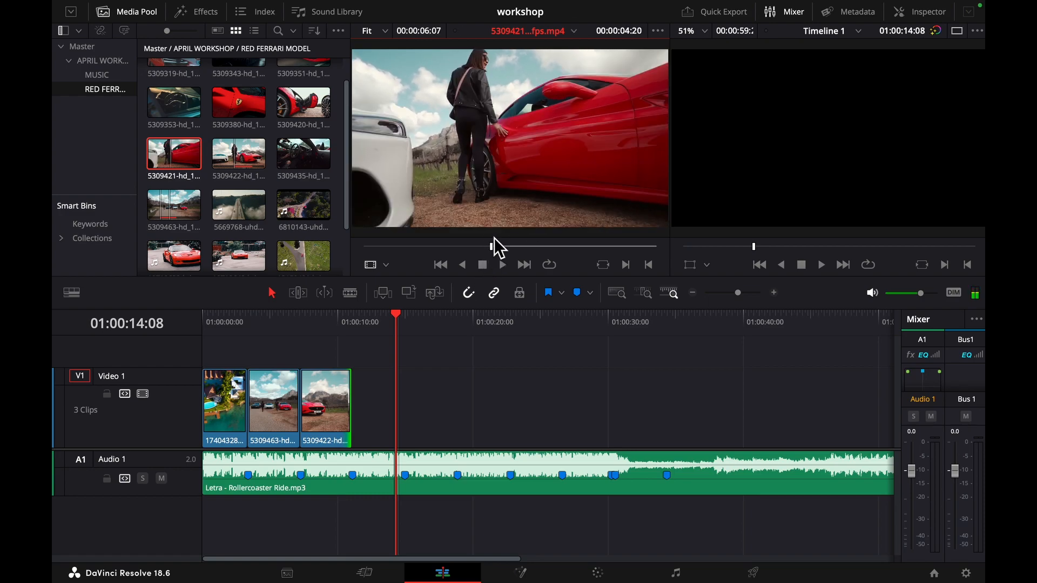
# - Try inserting the marked 5309421 clip at the 01:00:14:08 playhead position and undo the insertion
pyautogui.moveTo(494, 172); pyautogui.dragTo(791, 124)
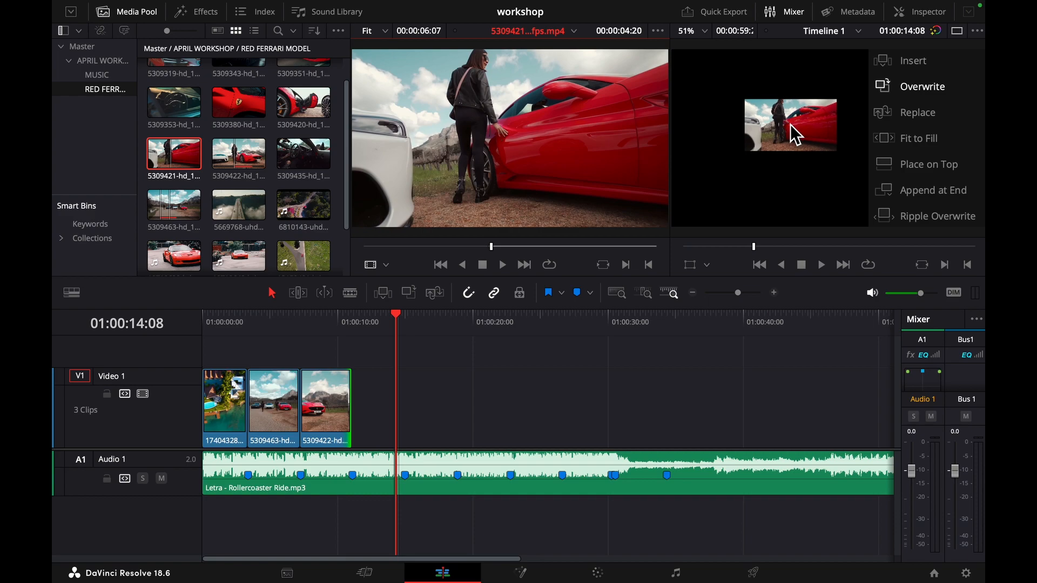
pyautogui.moveTo(795, 136); pyautogui.dragTo(900, 58)
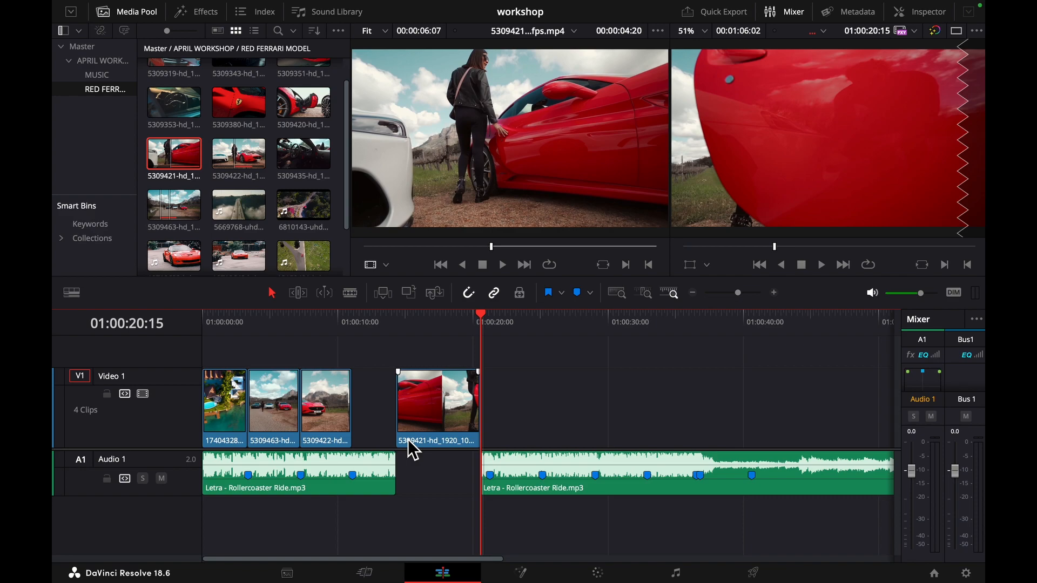
pyautogui.hotkey('ctrl', 'z')
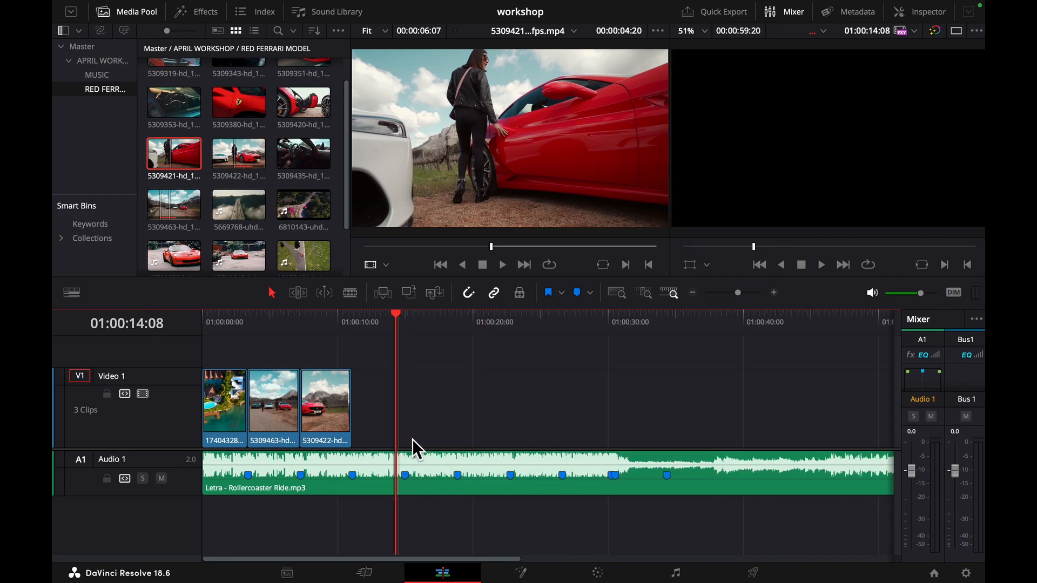
# - Place the marked 5309421 clip on Video 1 at 01:00:14:08 with Overwrite and briefly play its opening
pyautogui.moveTo(463, 140); pyautogui.dragTo(900, 86)
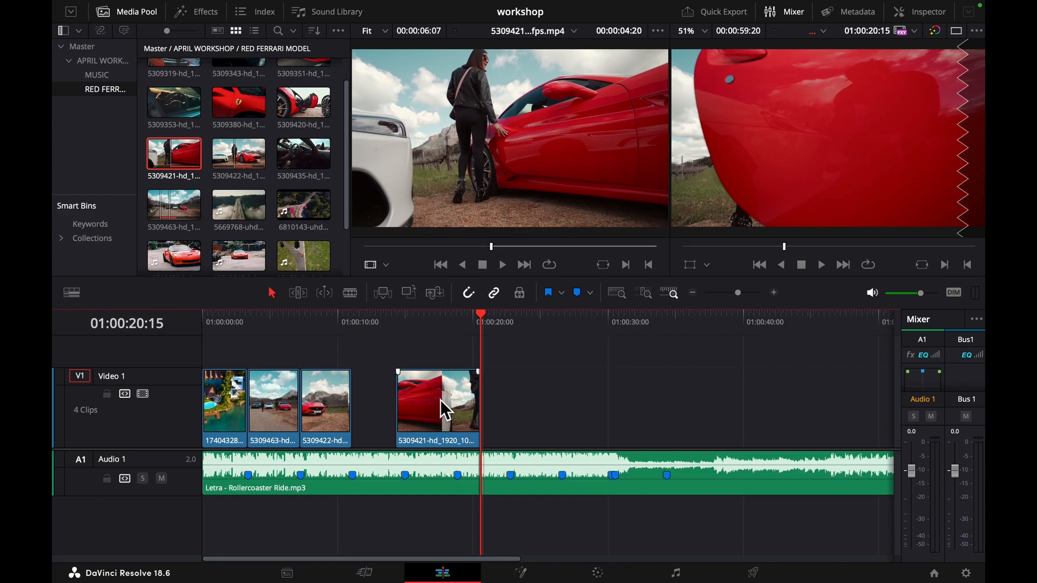
pyautogui.click(394, 325)
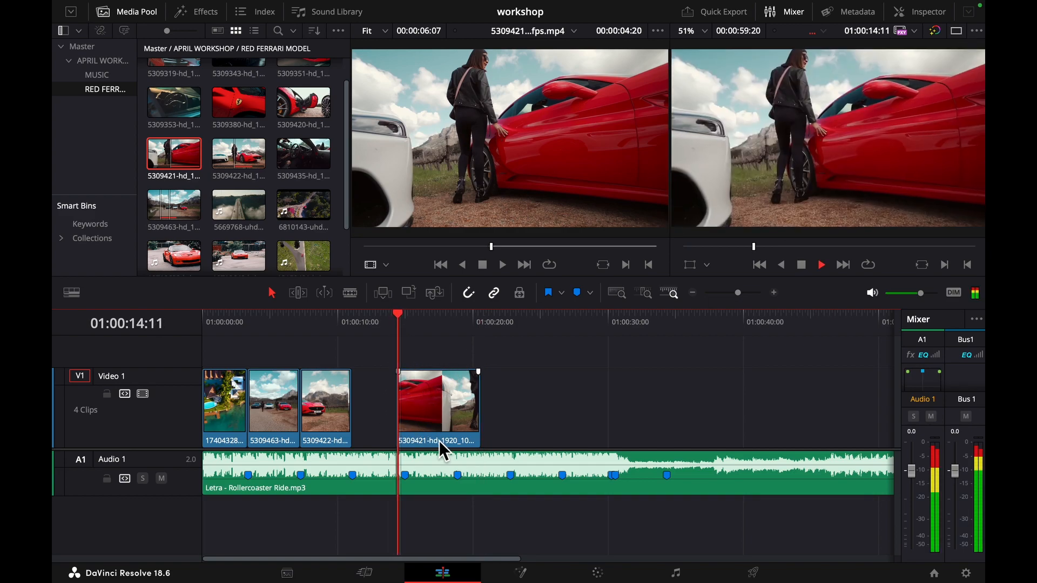
pyautogui.press('space')
# - Move the 5309421 clip directly after the third clip and trim its end to the fourth music marker
pyautogui.moveTo(436, 393); pyautogui.dragTo(412, 402)
pyautogui.press('super+equal')
pyautogui.press('super+equal')
pyautogui.press('super+equal')
pyautogui.press('super+equal')
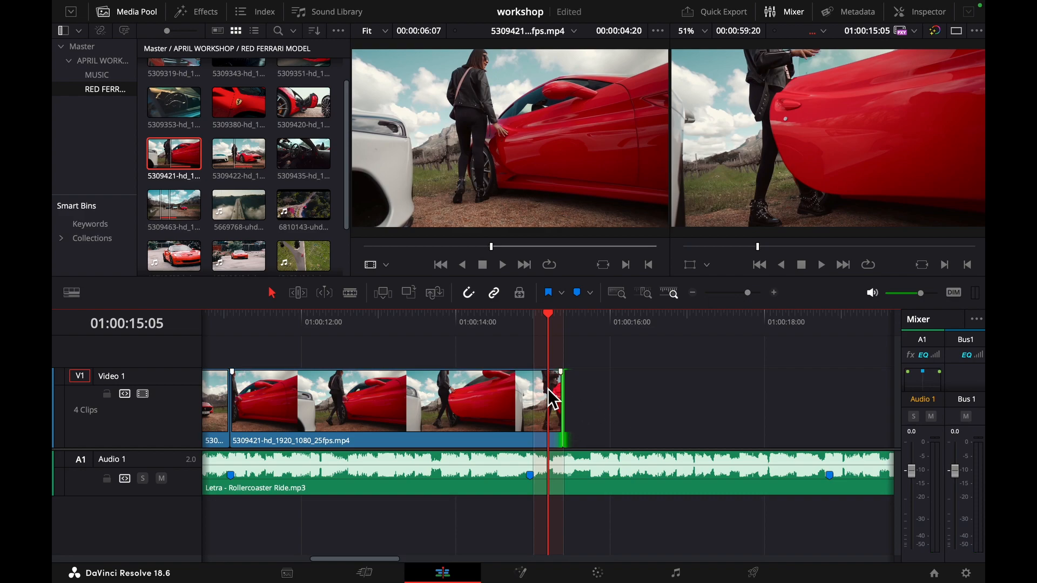
pyautogui.moveTo(555, 394); pyautogui.dragTo(531, 399)
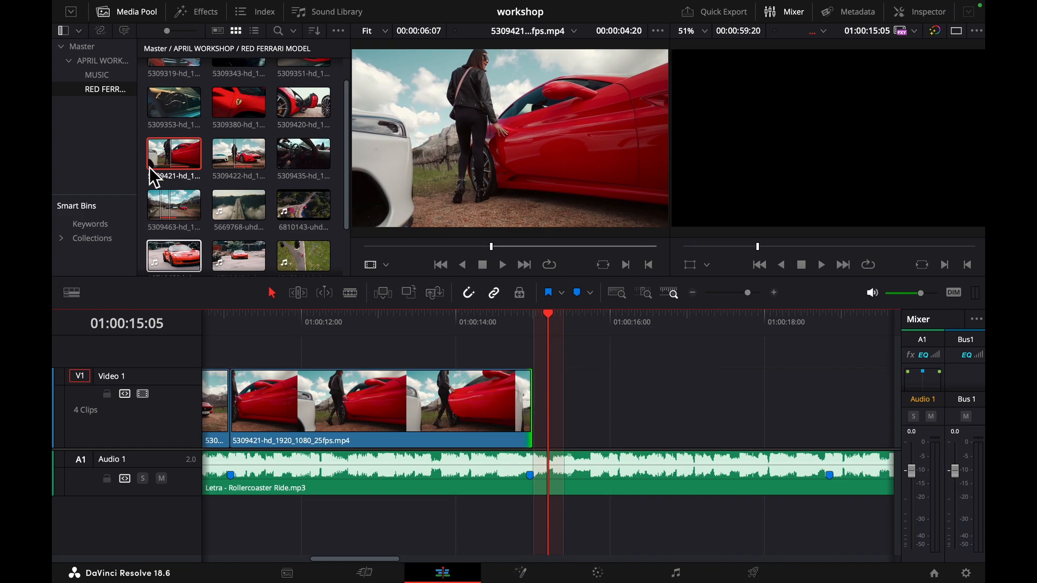
# - Load the 5309420 clip of the open red car door and mark an in point at 00:00:04:18
pyautogui.scroll(1, 219, 114)
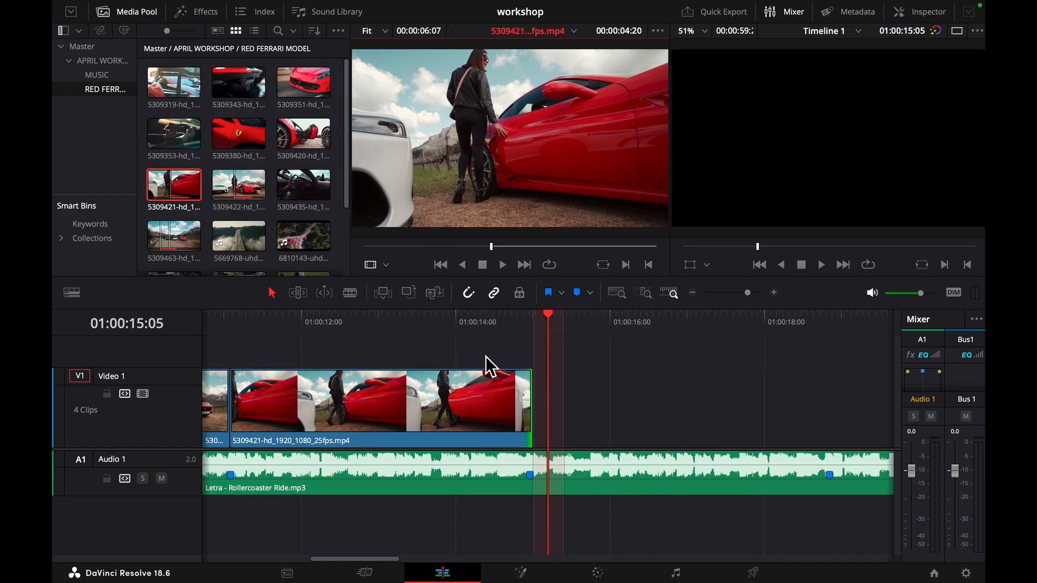
pyautogui.click(486, 322)
pyautogui.click(301, 135)
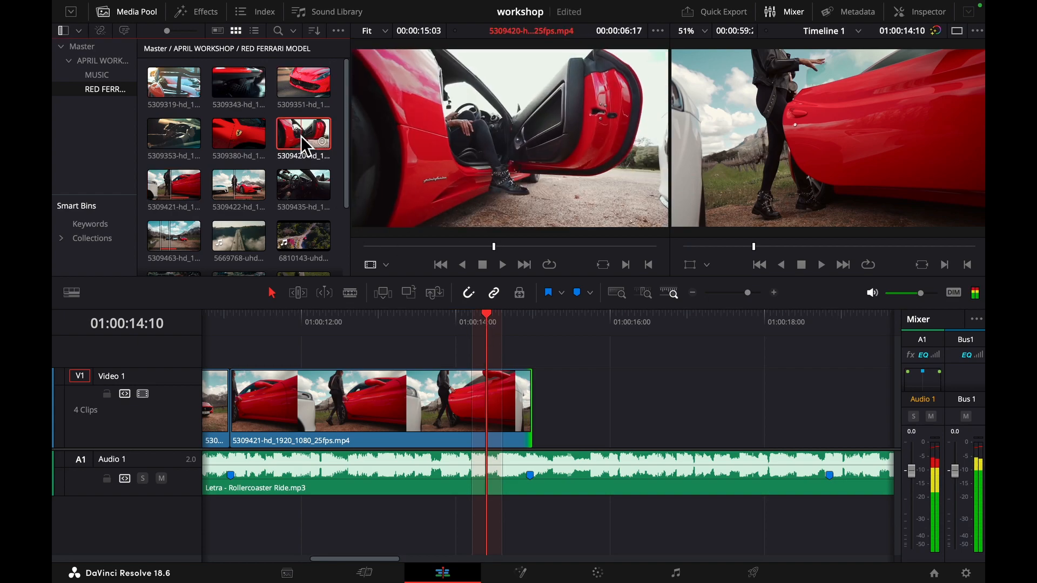
pyautogui.moveTo(446, 245)
pyautogui.mouseDown()
pyautogui.moveTo(549, 249)
pyautogui.moveTo(429, 246)
pyautogui.moveTo(457, 246)
pyautogui.mouseUp()
pyautogui.press('i')
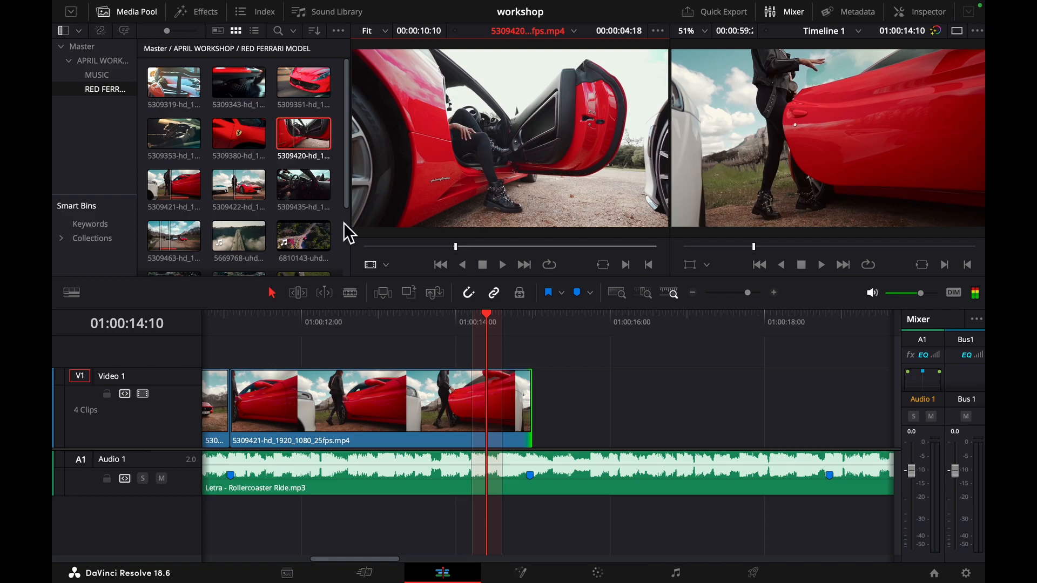
# - Place the marked 5309420 clip directly after the 5309421 clip on Video 1 and trim its end to the fifth music marker
pyautogui.moveTo(300, 138); pyautogui.dragTo(539, 409)
pyautogui.press('super+minus')
pyautogui.press('super+minus')
pyautogui.press('super+minus')
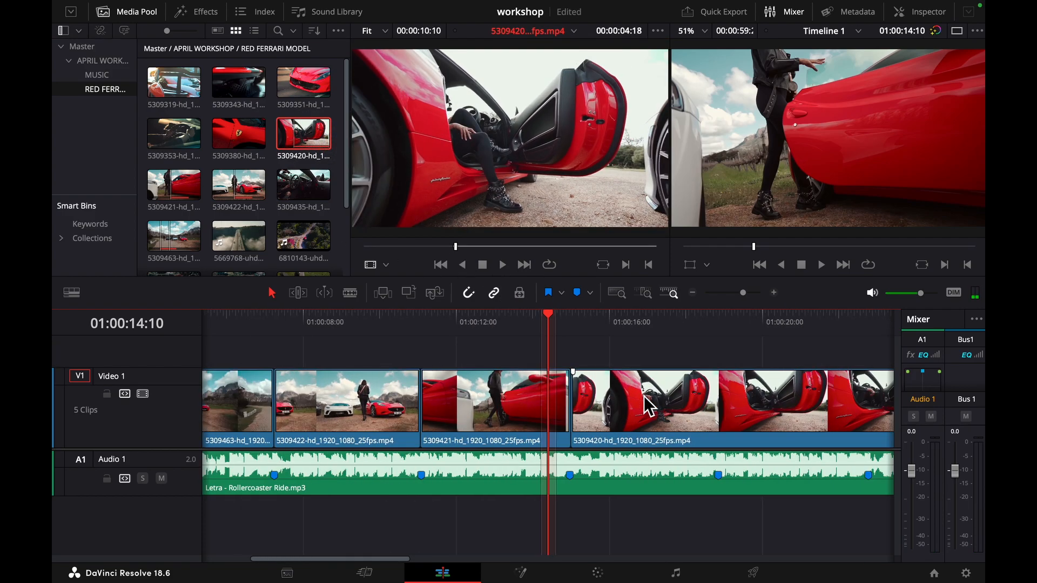
pyautogui.press('super+minus')
pyautogui.moveTo(679, 400); pyautogui.dragTo(551, 393)
# - Mark a section of the 5309380 Ferrari badge clip and fit it after the 5309420 clip, ending at the sixth music marker
pyautogui.click(225, 129)
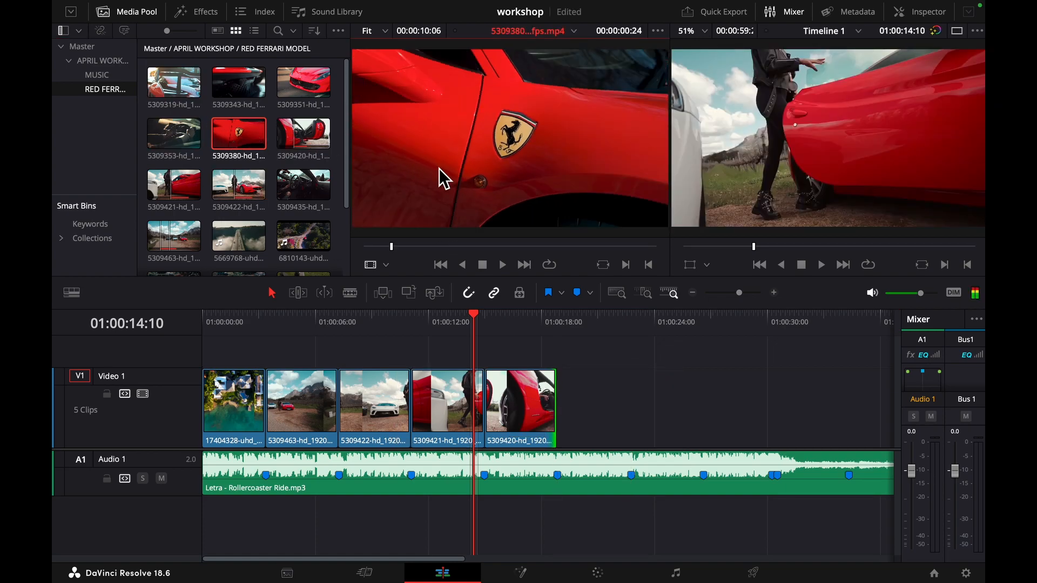
pyautogui.press('space')
pyautogui.press('i')
pyautogui.press('i')
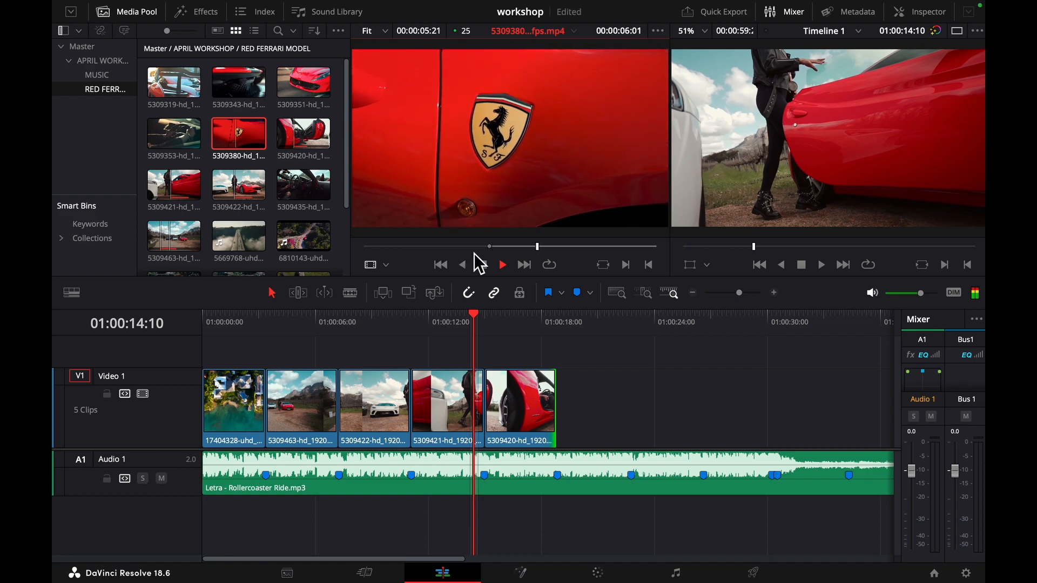
pyautogui.press('o')
pyautogui.press('space')
pyautogui.moveTo(498, 190)
pyautogui.mouseDown()
pyautogui.moveTo(509, 176)
pyautogui.moveTo(595, 400)
pyautogui.moveTo(575, 412)
pyautogui.mouseUp()
pyautogui.moveTo(591, 411); pyautogui.dragTo(626, 414)
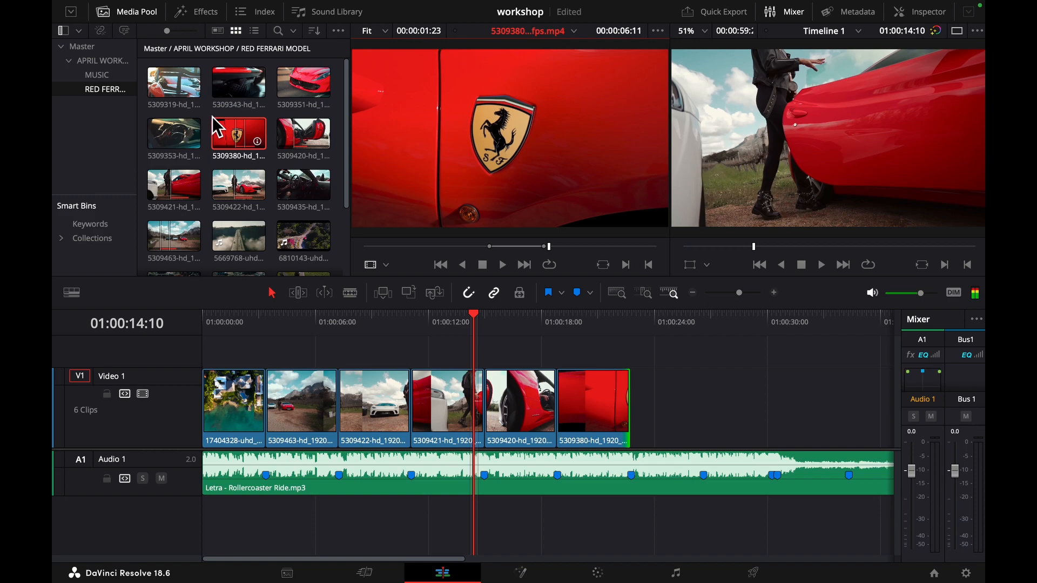
# - Mark in and out points around the McLaren logo in the 5309343 clip and place that section between the sixth and seventh music markers
pyautogui.click(236, 81)
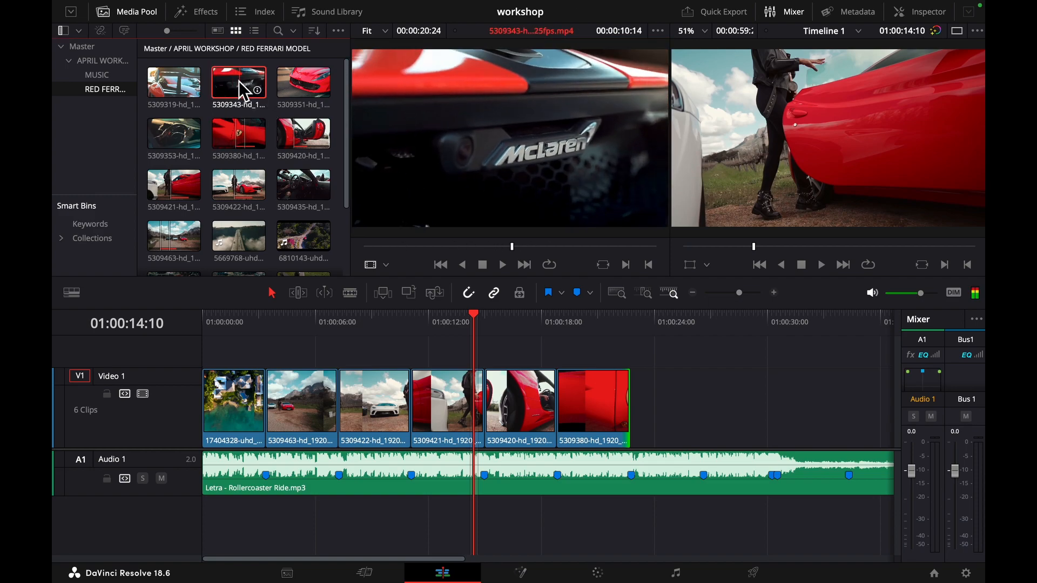
pyautogui.moveTo(443, 244); pyautogui.dragTo(475, 239)
pyautogui.press('i')
pyautogui.press('space')
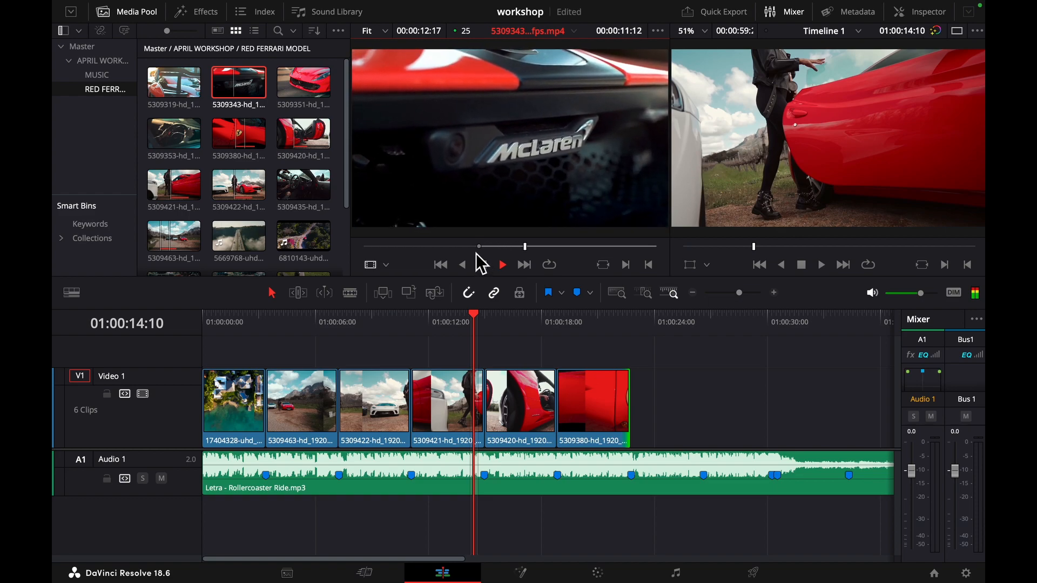
pyautogui.press('o')
pyautogui.press('space')
pyautogui.moveTo(466, 182); pyautogui.dragTo(695, 400)
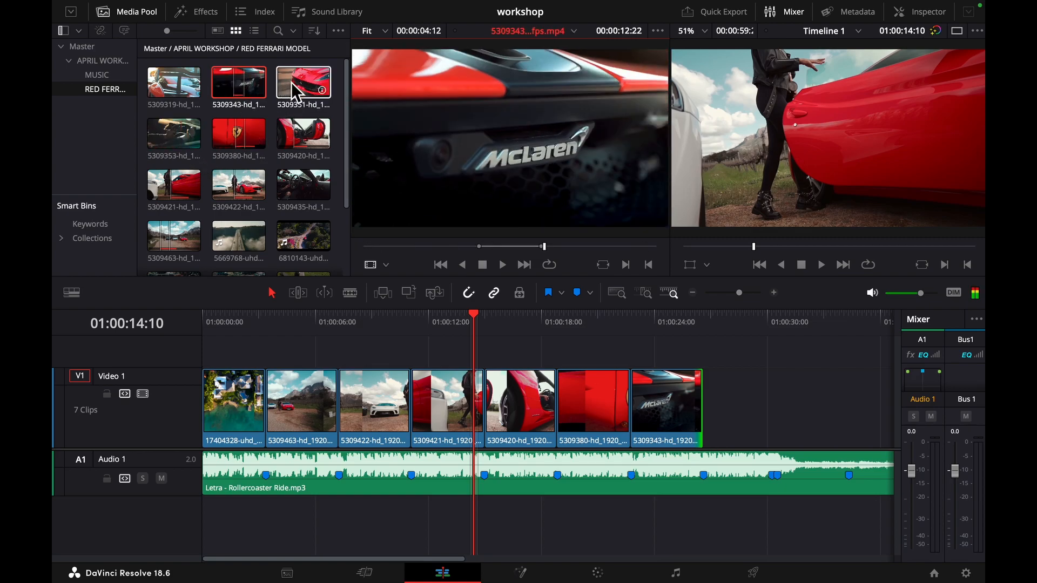
# - Mark a section of the 5309351 clip showing the red car's headlight and place it on Video 1 after the 5309343 clip
pyautogui.click(294, 81)
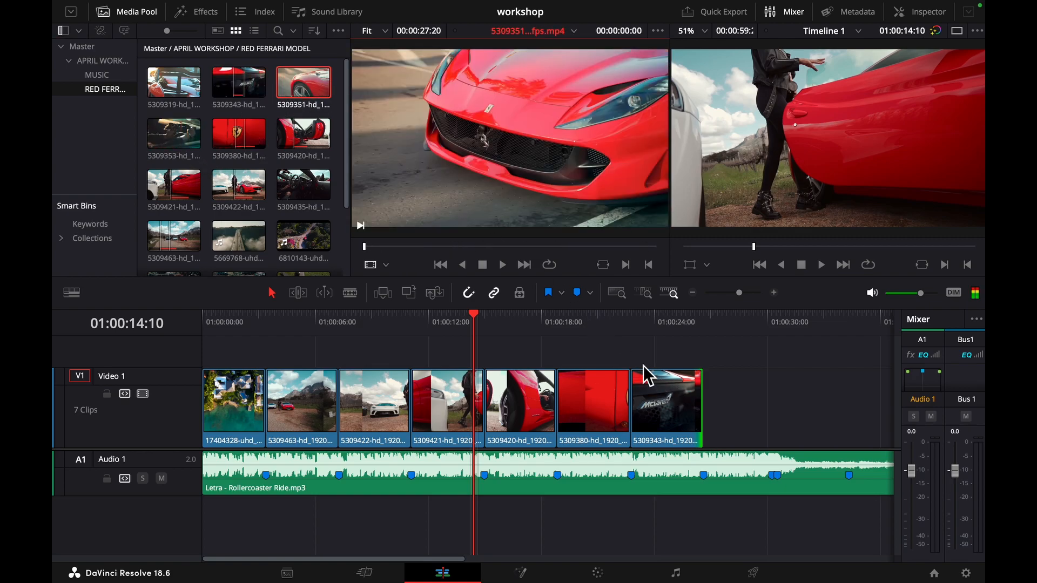
pyautogui.moveTo(369, 250); pyautogui.dragTo(450, 248)
pyautogui.press('i')
pyautogui.press('space')
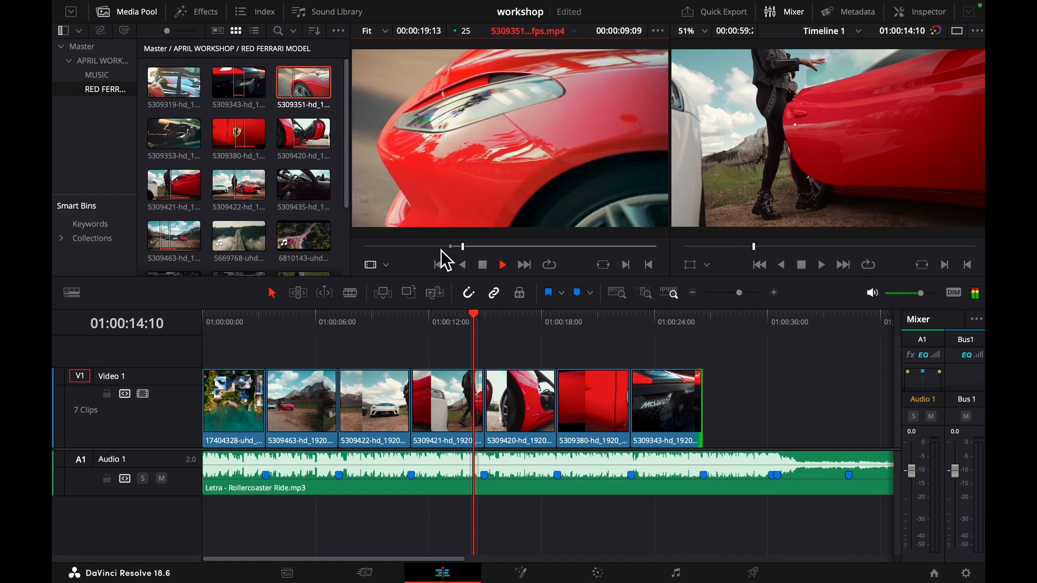
pyautogui.press('o')
pyautogui.press('space')
pyautogui.moveTo(441, 221); pyautogui.dragTo(768, 410)
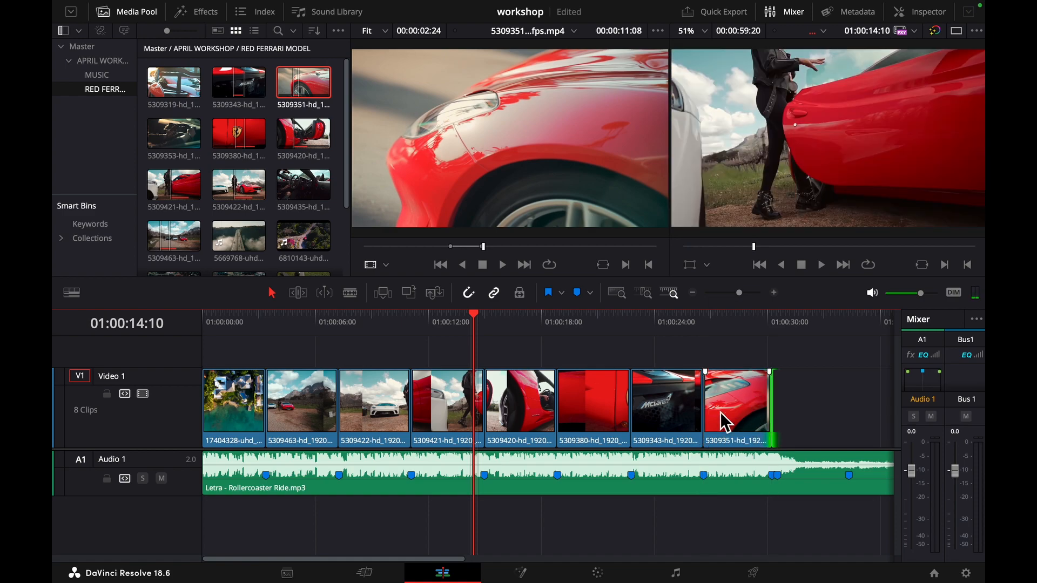
# - Mark a section of the 5309319 rear spoiler clip and place it after the 5309351 clip, reaching the last music marker
pyautogui.moveTo(433, 559); pyautogui.dragTo(516, 560)
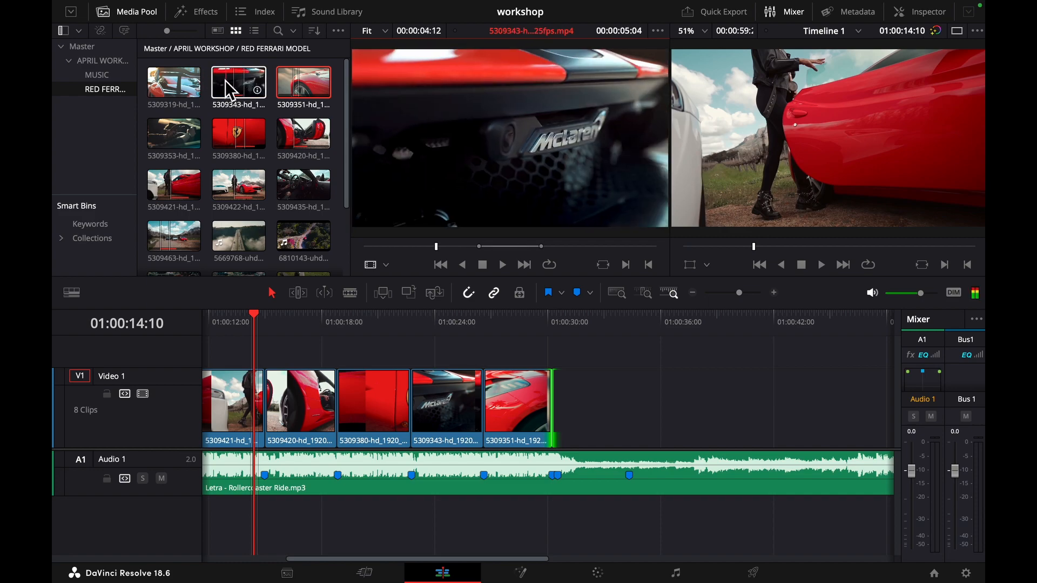
pyautogui.click(170, 87)
pyautogui.doubleClick(169, 86)
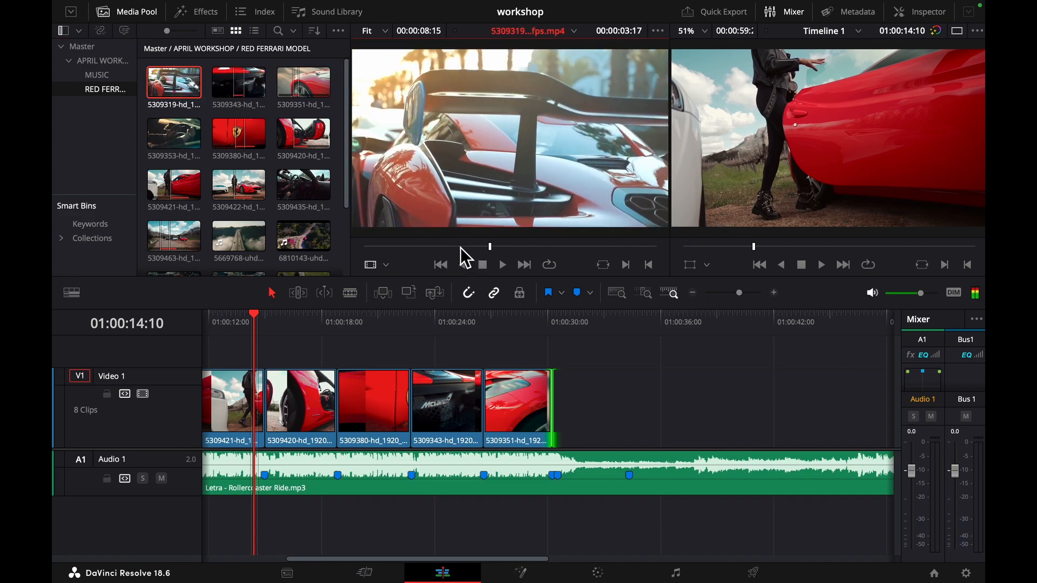
pyautogui.moveTo(490, 246)
pyautogui.mouseDown()
pyautogui.moveTo(616, 246)
pyautogui.moveTo(478, 247)
pyautogui.mouseUp()
pyautogui.press('space')
pyautogui.press('i')
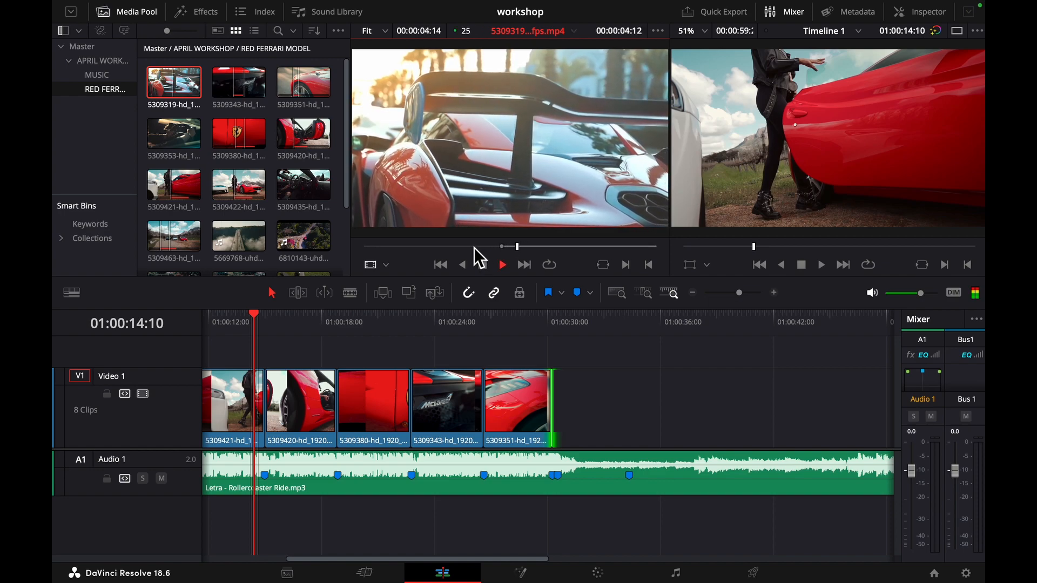
pyautogui.press('o')
pyautogui.press('space')
pyautogui.moveTo(504, 166); pyautogui.dragTo(622, 406)
# - Load the 13159491 aerial road clip and mark in and out points around the red car driving
pyautogui.scroll(-3, 210, 154)
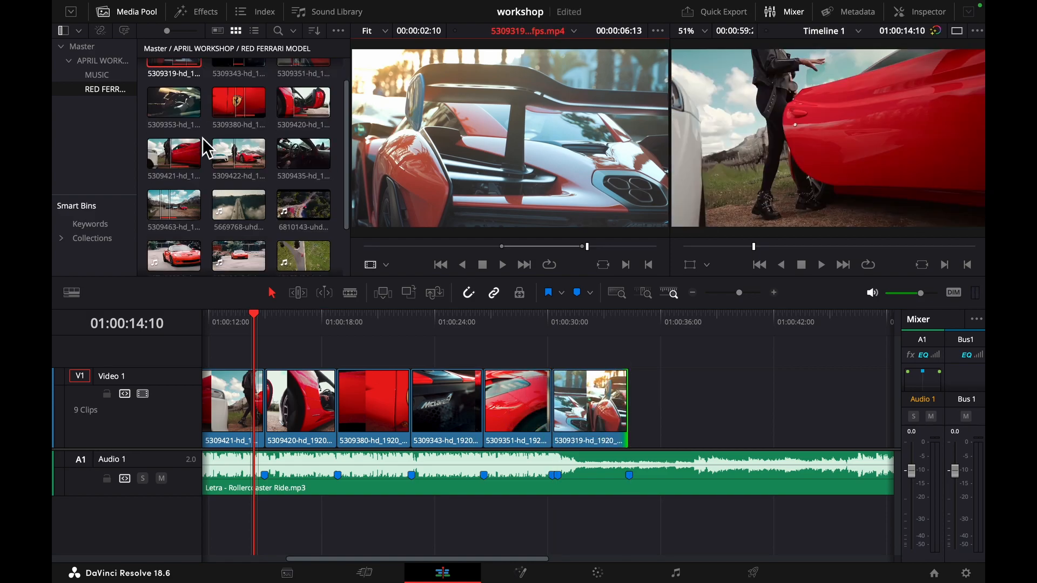
pyautogui.click(282, 192)
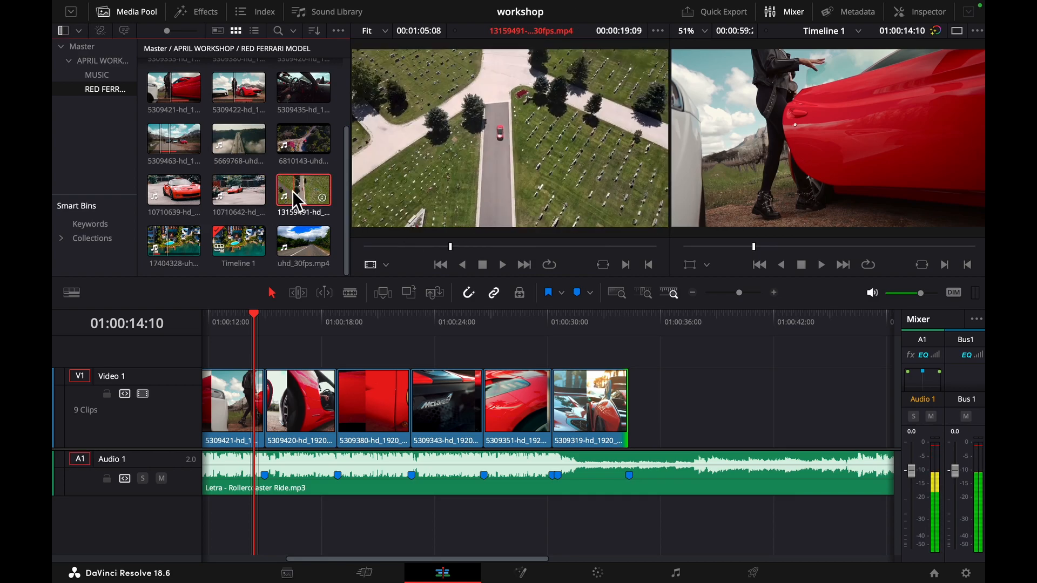
pyautogui.moveTo(421, 247); pyautogui.dragTo(512, 248)
pyautogui.press('space')
pyautogui.press('i')
pyautogui.press('o')
pyautogui.press('space')
# - Place only the video of the marked 13159491 section on Video 1 directly after the 5309319 clip
pyautogui.moveTo(478, 189); pyautogui.dragTo(468, 121)
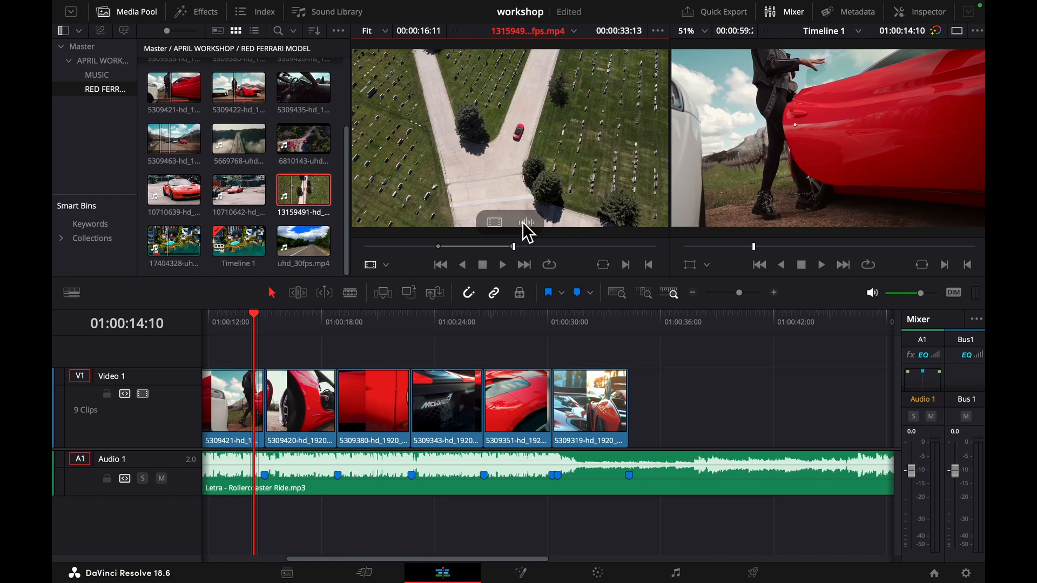
pyautogui.moveTo(493, 223); pyautogui.dragTo(673, 403)
pyautogui.press('super+minus')
pyautogui.scroll(-2, 673, 404)
pyautogui.scroll(2, 671, 403)
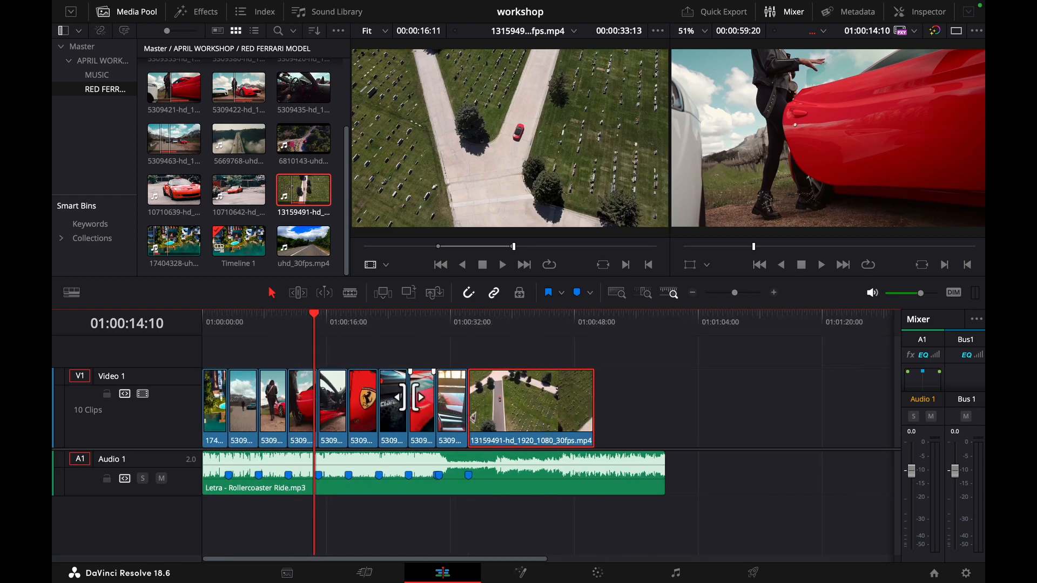
# - Play the timeline from the start and replay the cuts from the sixth music marker at 01:00:22:19
pyautogui.moveTo(310, 308); pyautogui.dragTo(164, 328)
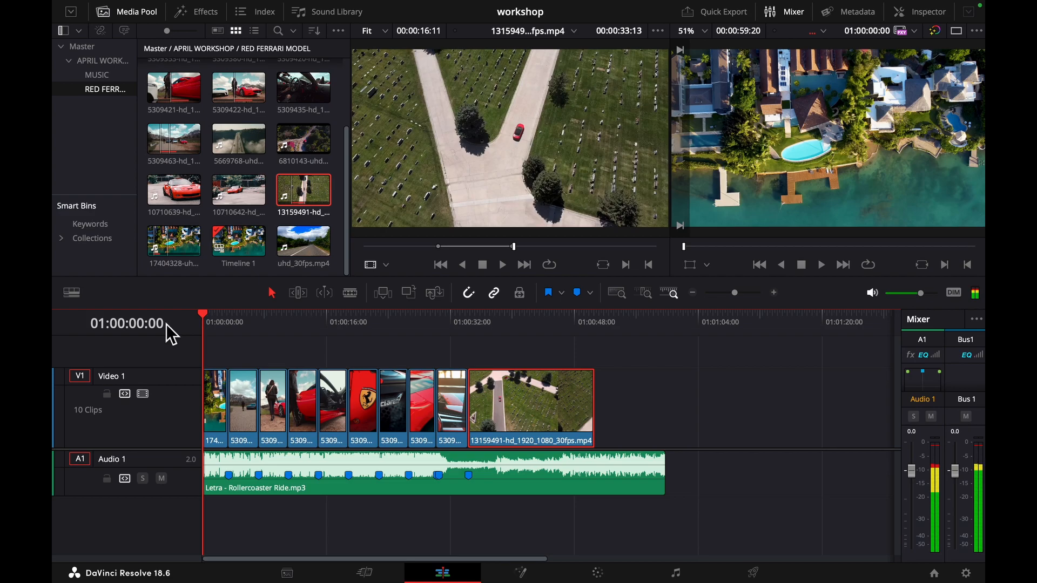
pyautogui.press('space')
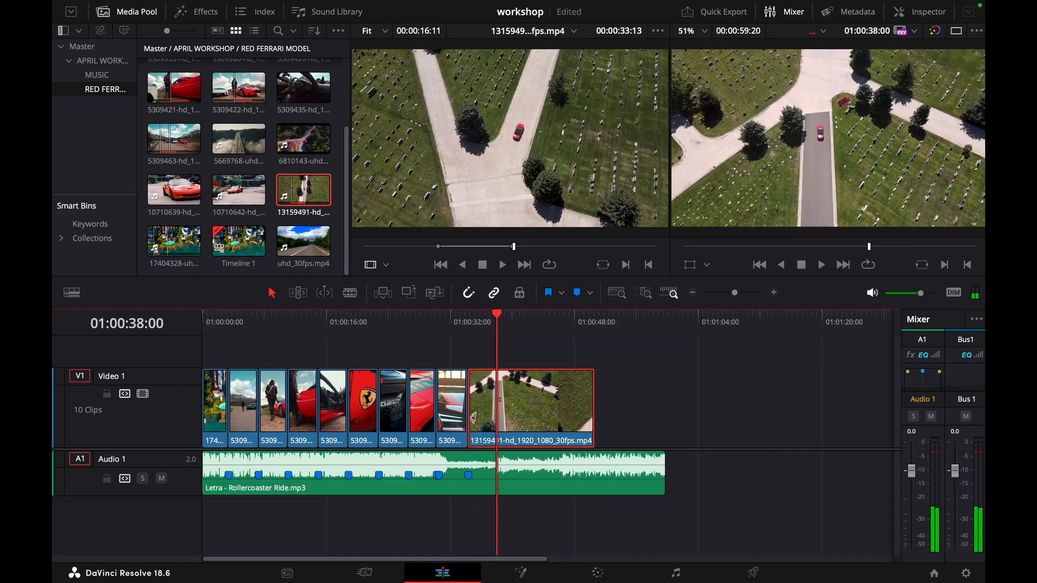
pyautogui.click(405, 324)
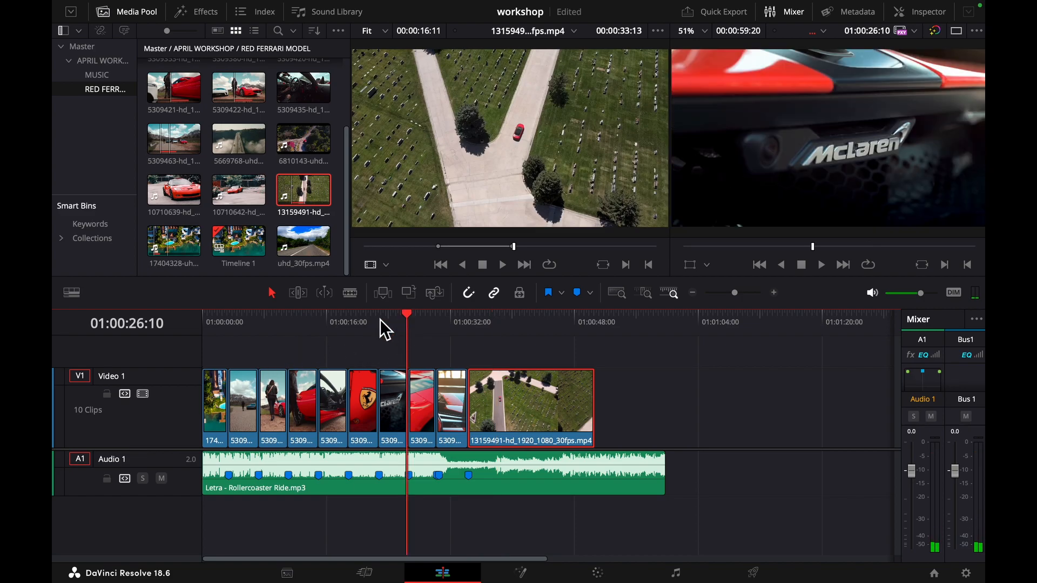
pyautogui.click(379, 319)
pyautogui.scroll(3, 386, 340)
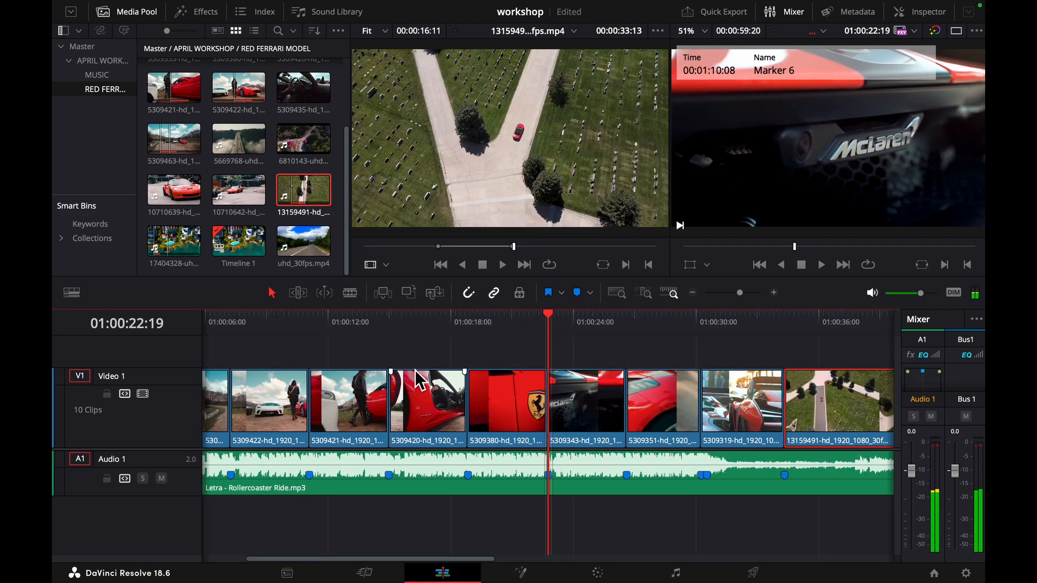
pyautogui.press('space')
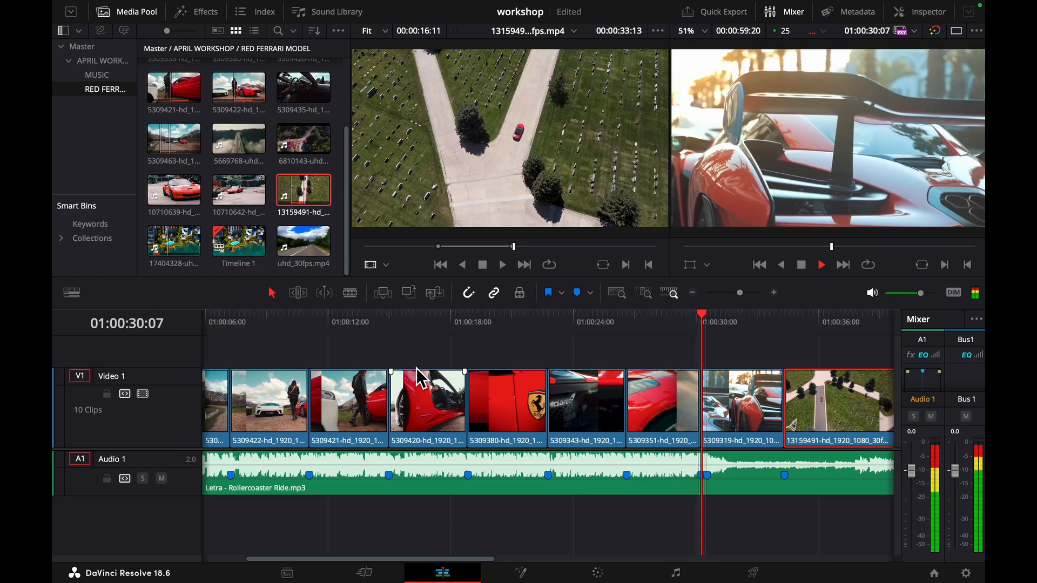
pyautogui.press('space')
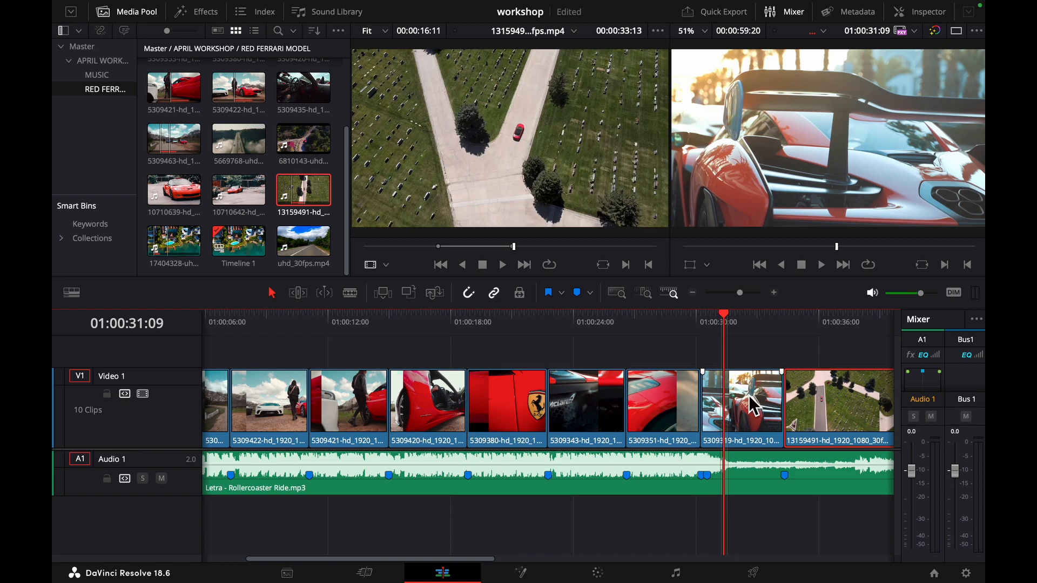
# - Swap the 5309319 and 5309351 clips on Video 1 so the headlight shot sits right before the aerial clip
pyautogui.moveTo(753, 405); pyautogui.dragTo(673, 354)
pyautogui.moveTo(665, 403); pyautogui.dragTo(750, 407)
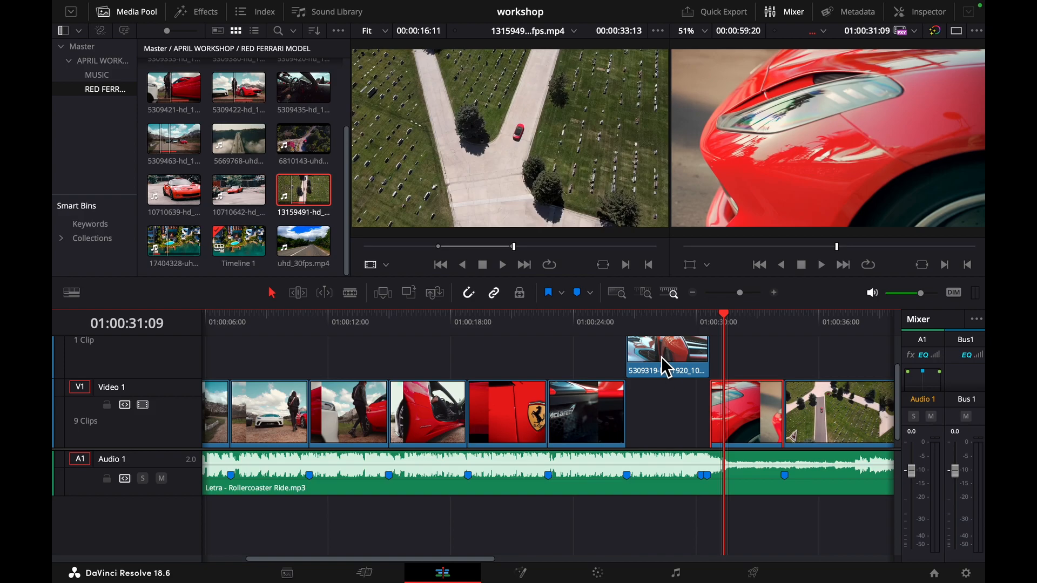
pyautogui.moveTo(657, 359); pyautogui.dragTo(654, 393)
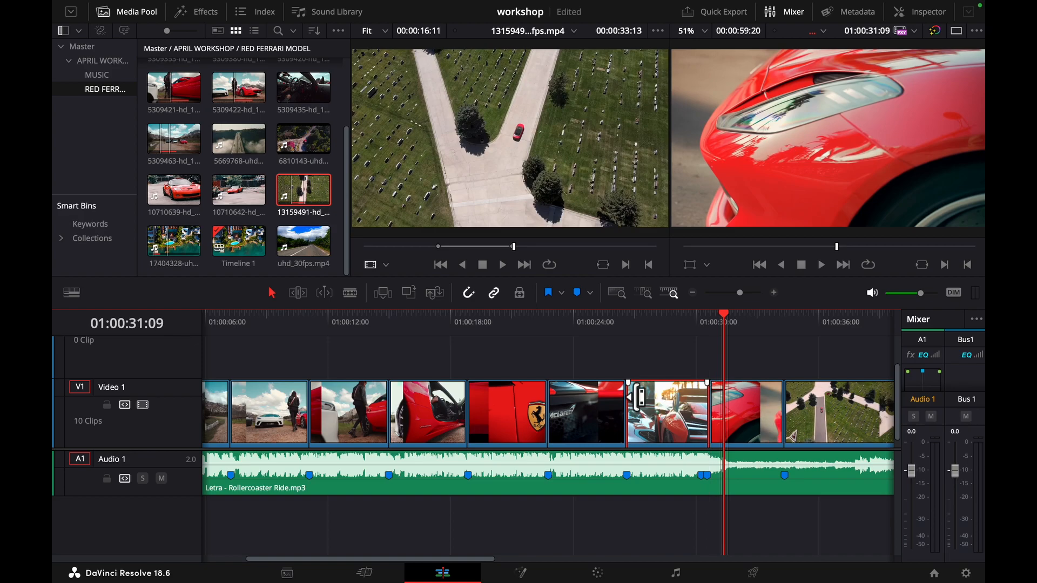
# - Play the rearranged timeline from its beginning to review the new clip order against the music
pyautogui.press('super+minus')
pyautogui.press('super+minus')
pyautogui.press('super+minus')
pyautogui.press('super+equal')
pyautogui.press('super+equal')
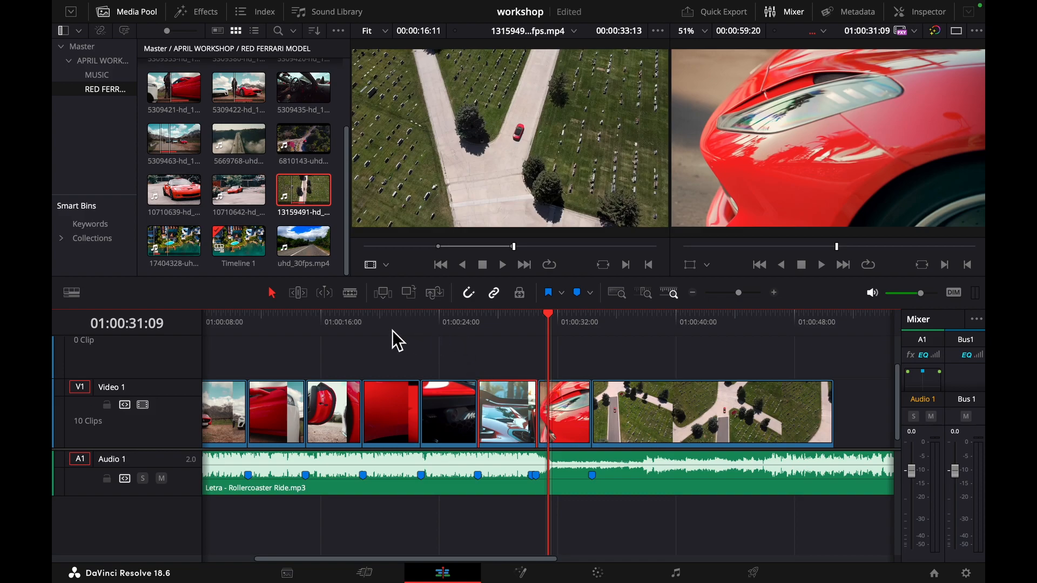
pyautogui.click(365, 317)
pyautogui.moveTo(361, 315); pyautogui.dragTo(184, 324)
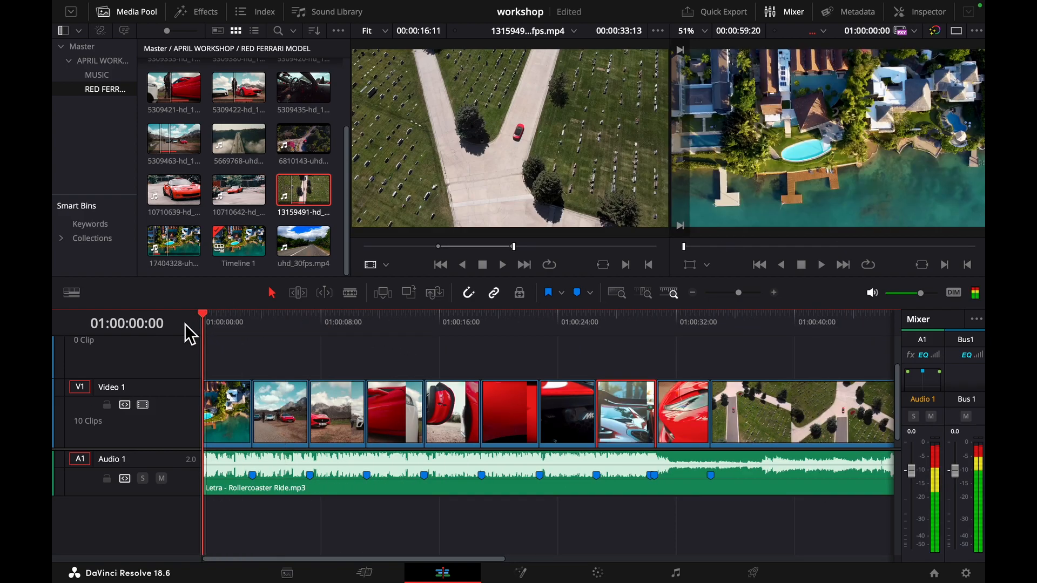
pyautogui.click(235, 321)
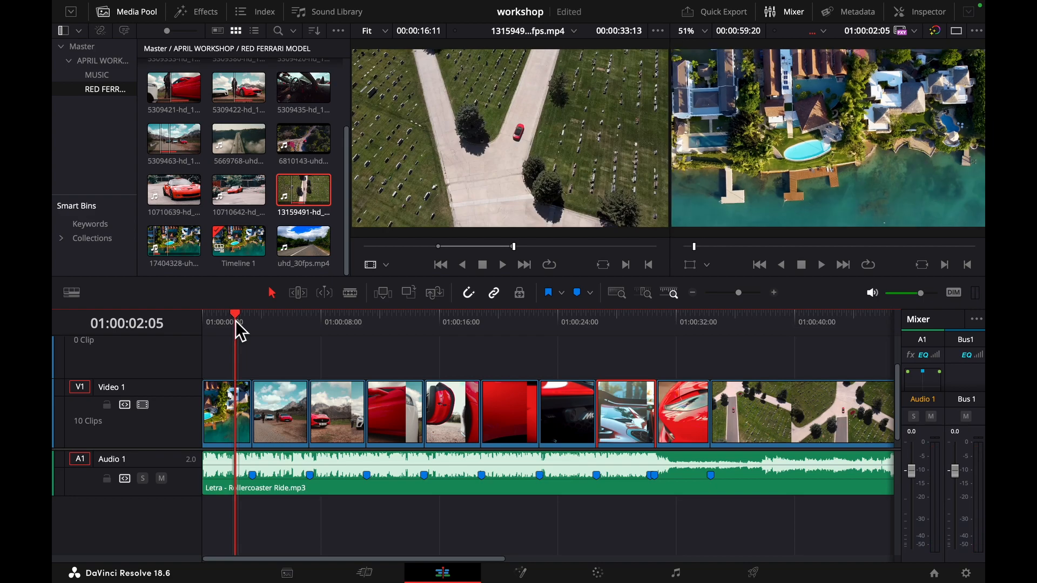
pyautogui.press('space')
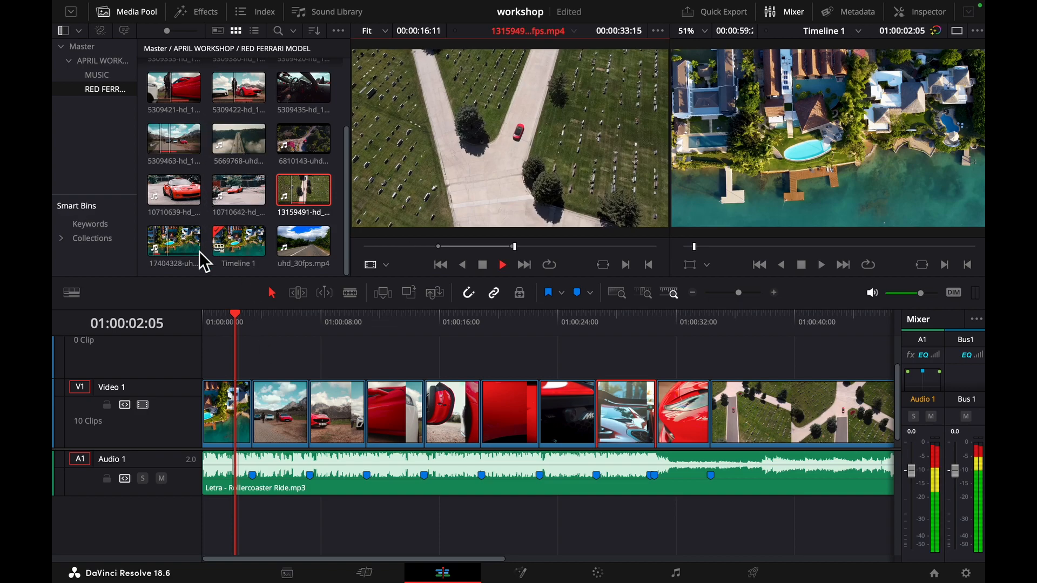
pyautogui.moveTo(235, 322); pyautogui.dragTo(203, 320)
pyautogui.press('space')
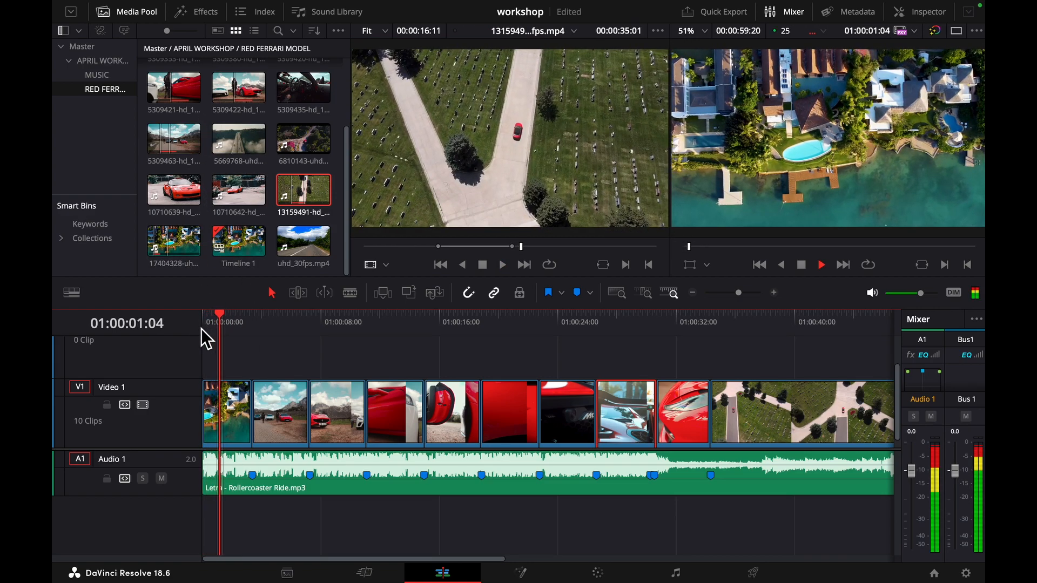